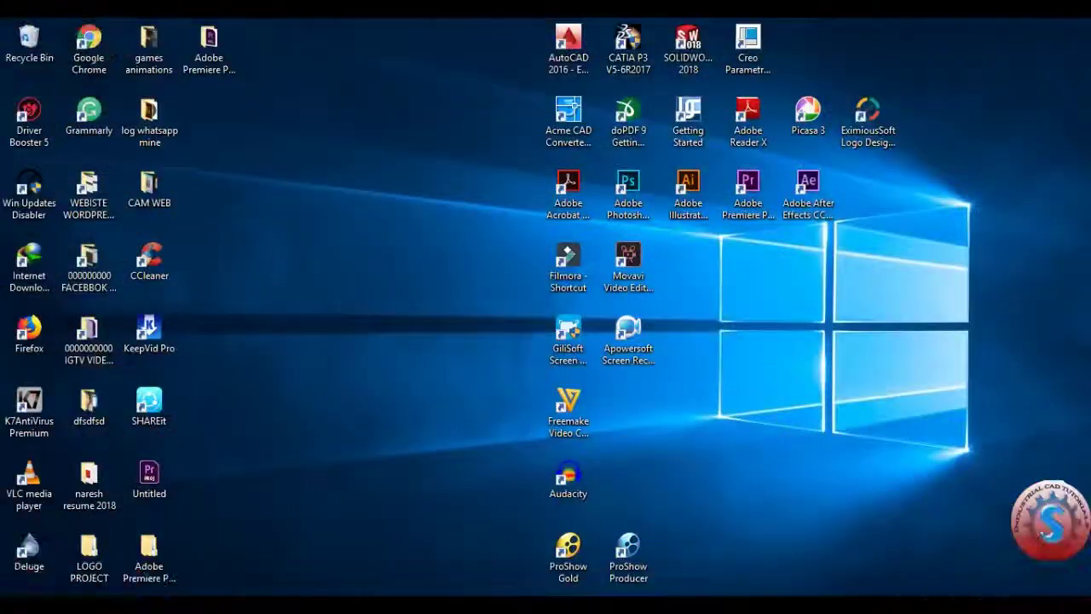
Step: Refresh the desktop twice from its right-click menu
right_click(366, 216)
left_click(384, 263)
right_click(389, 257)
left_click(415, 304)
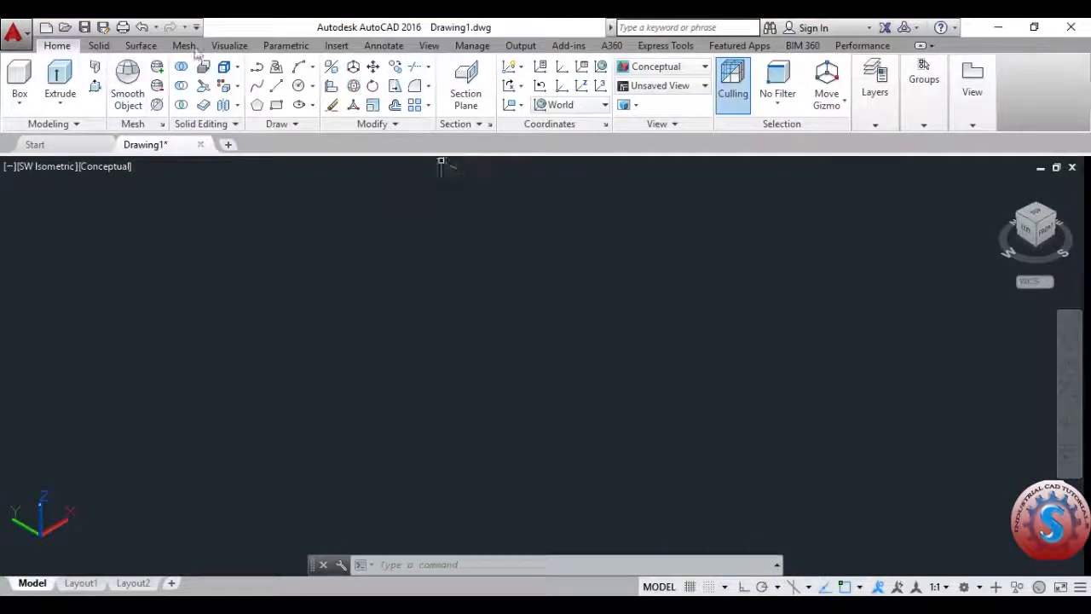
Step: Preview the Solid Editing edge and face options, then start the Box primitive
left_click(239, 68)
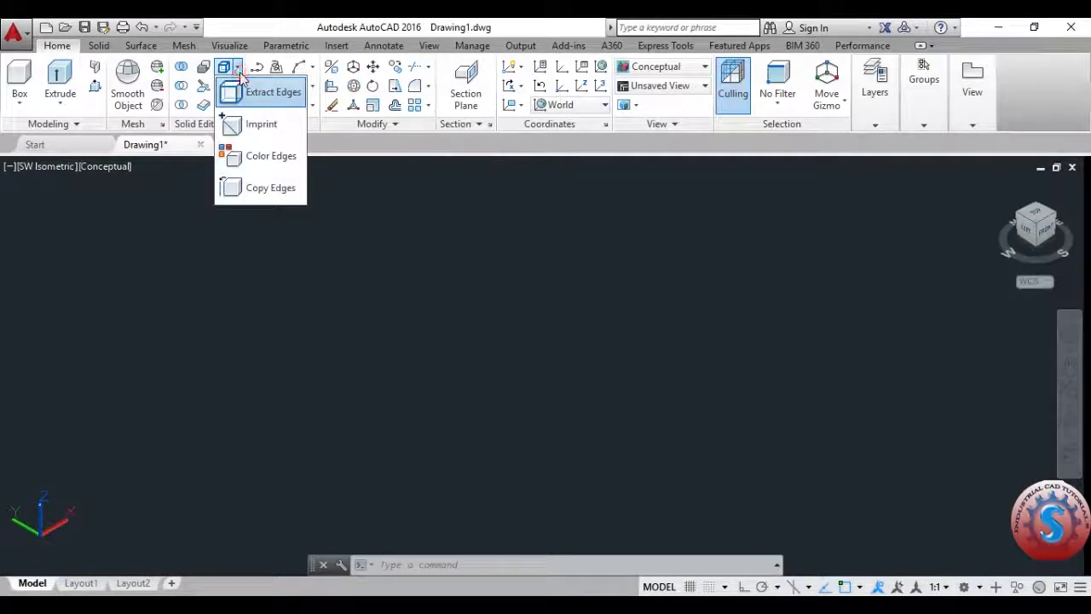
left_click(238, 87)
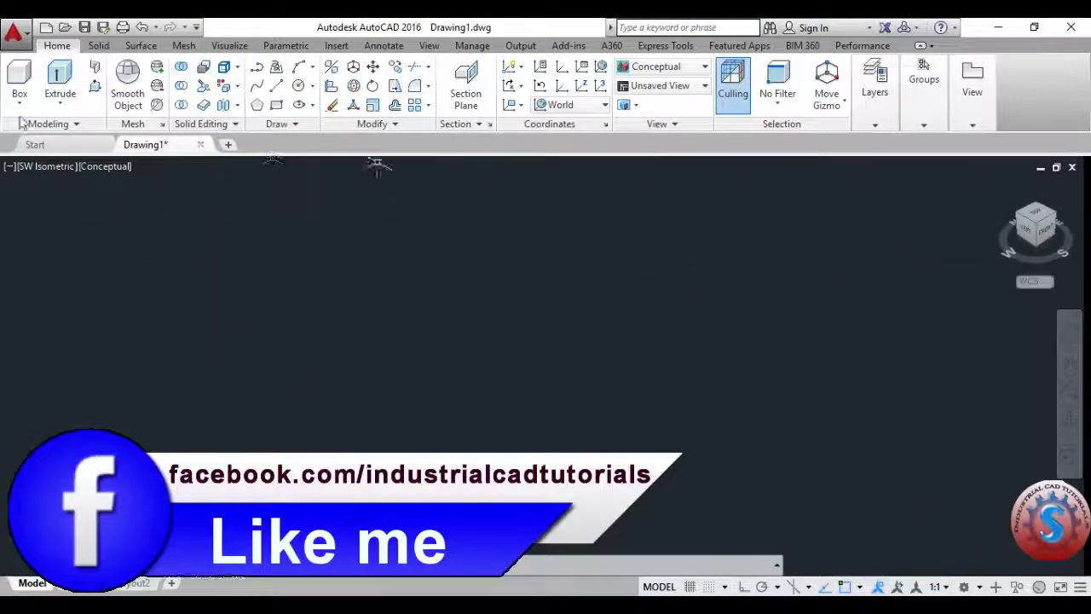
left_click(19, 107)
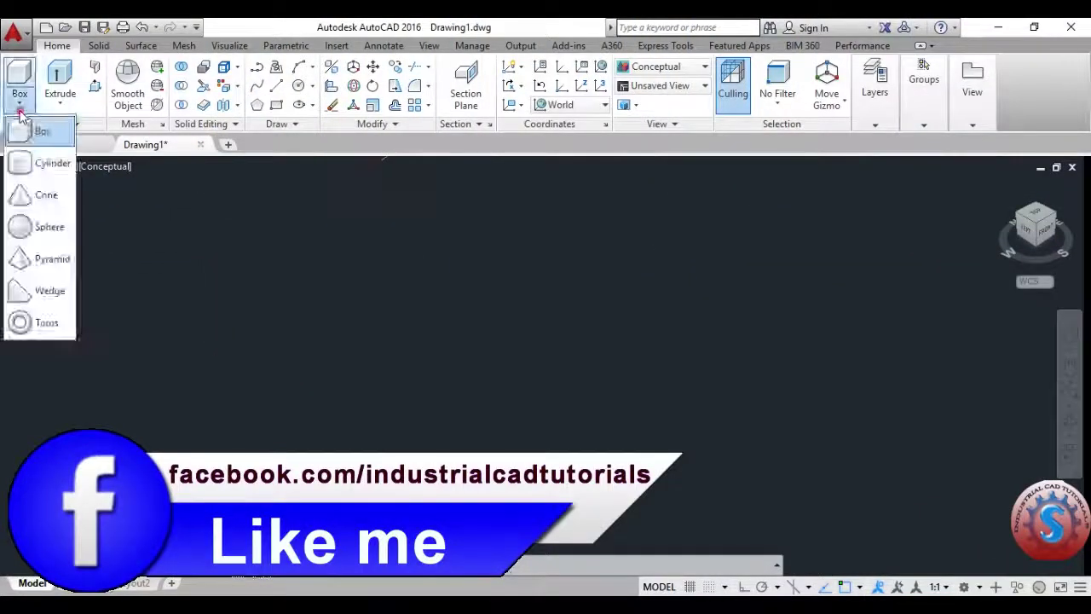
left_click(21, 106)
left_click(21, 99)
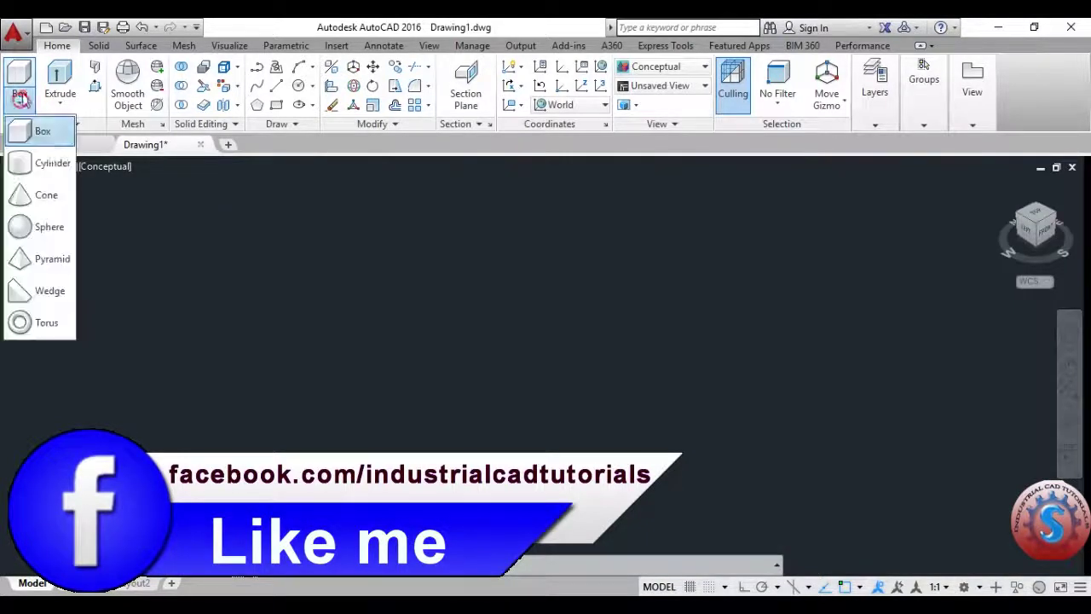
left_click(42, 132)
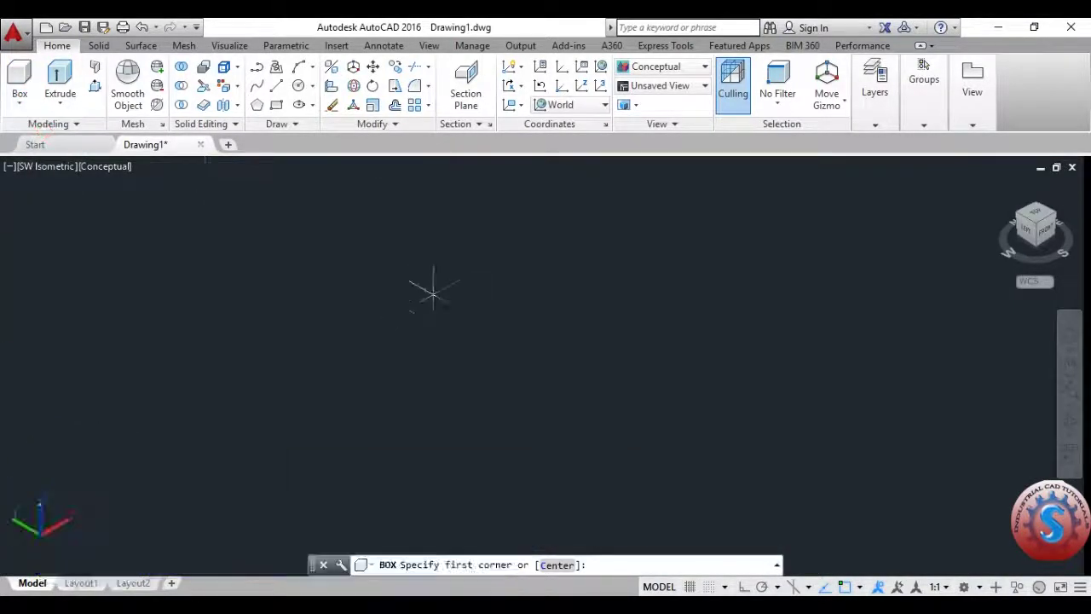
Step: Draw a cube-shaped box solid from a square base and matching height
left_click(418, 269)
left_click(451, 441)
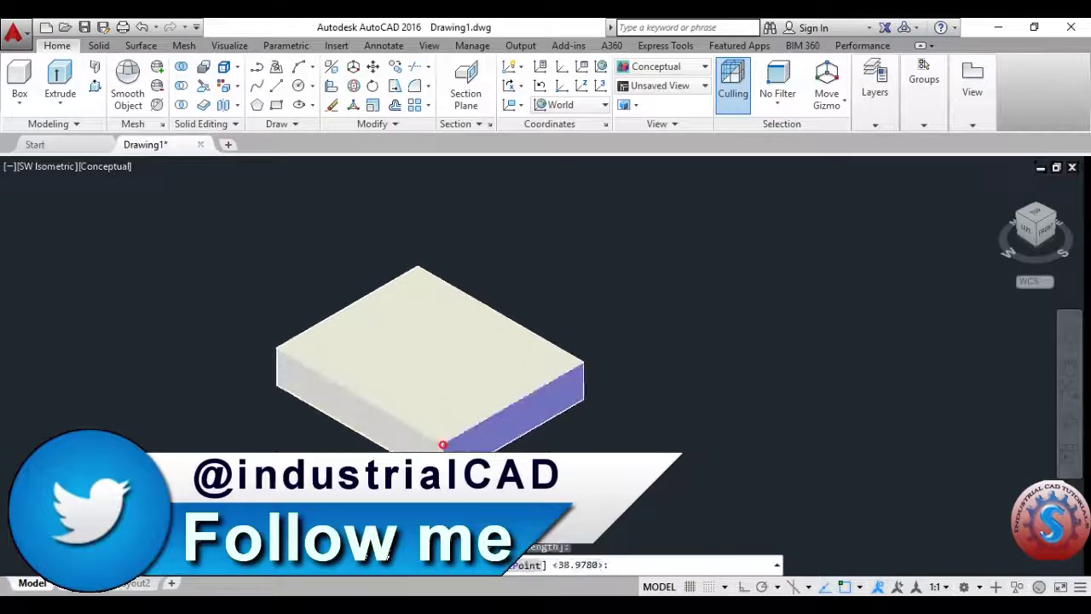
left_click(597, 378)
scroll(534, 444, "up", 2)
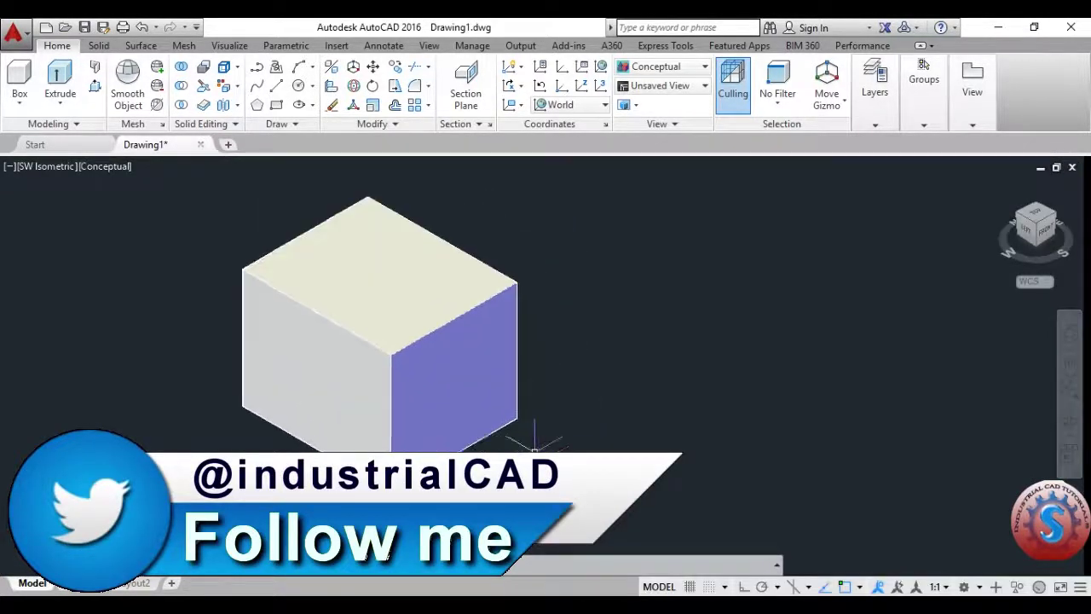
left_click(19, 102)
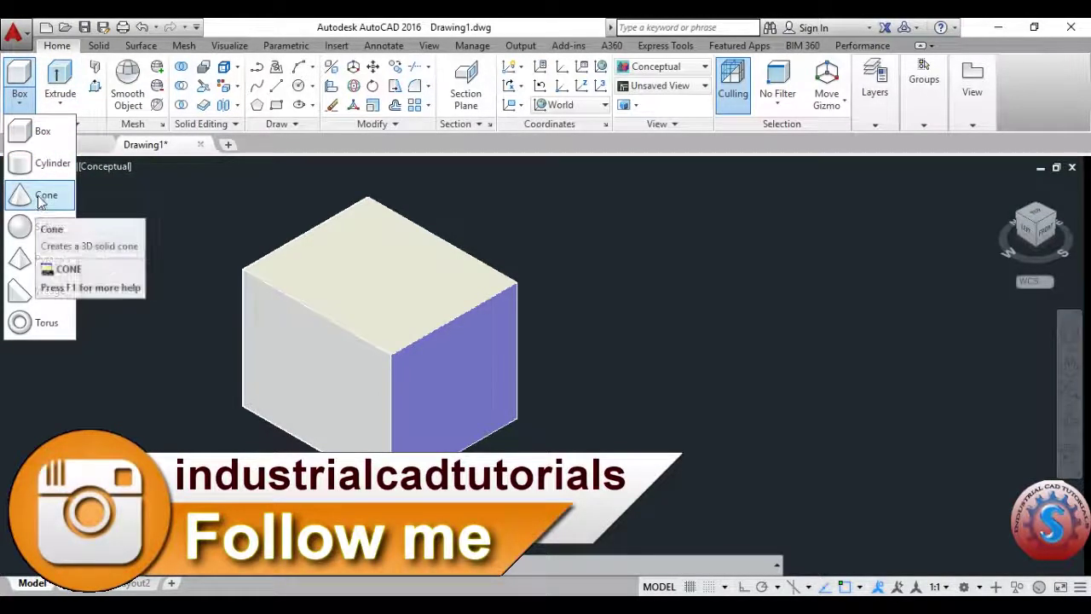
Step: Start a cone on the box top, then cancel it unfinished
left_click(40, 196)
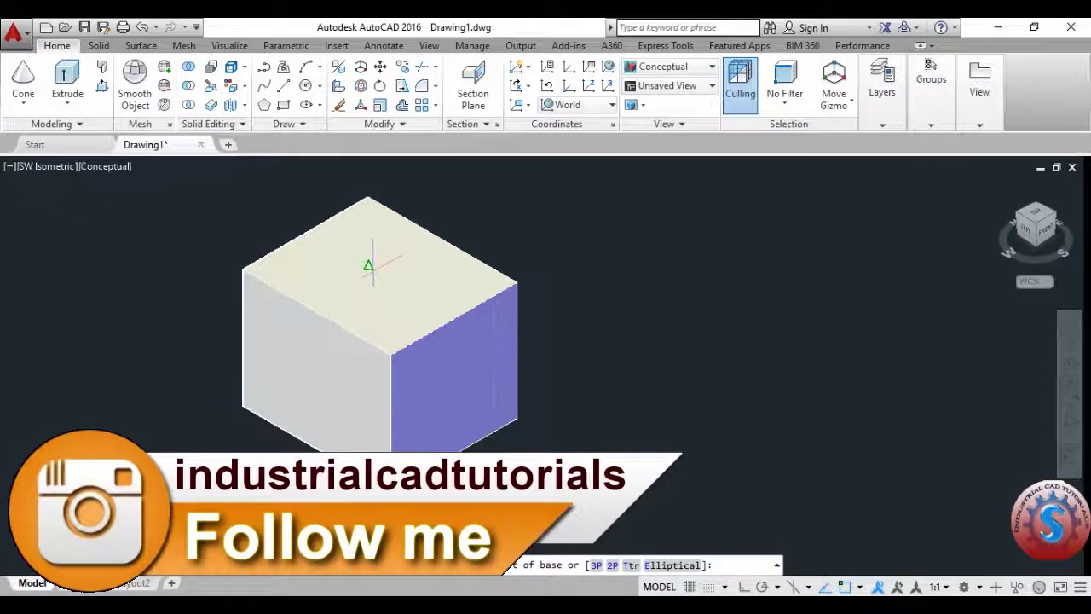
left_click(368, 265)
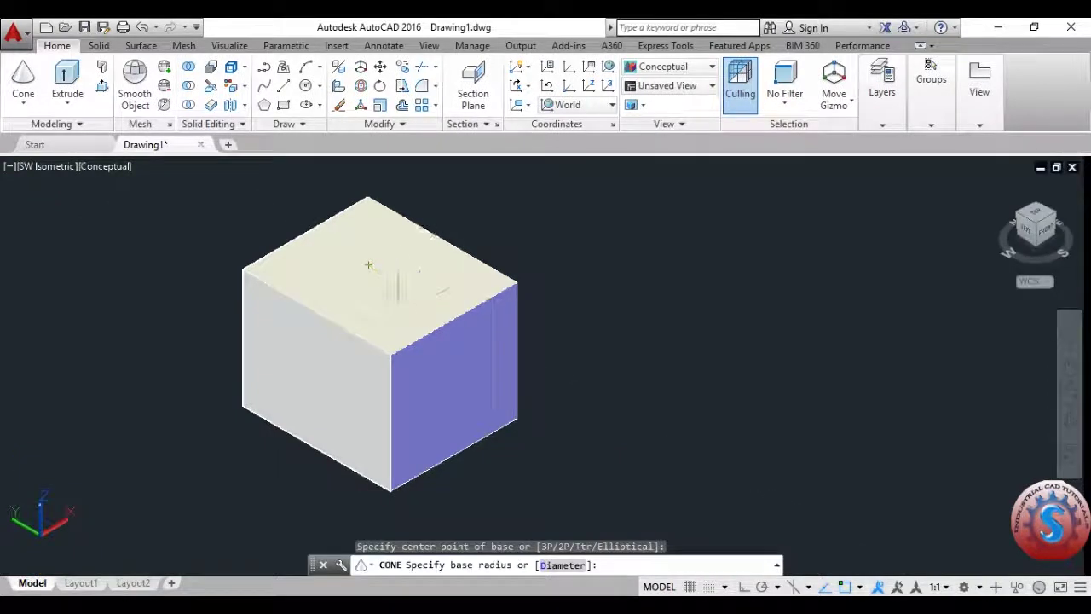
left_click(397, 294)
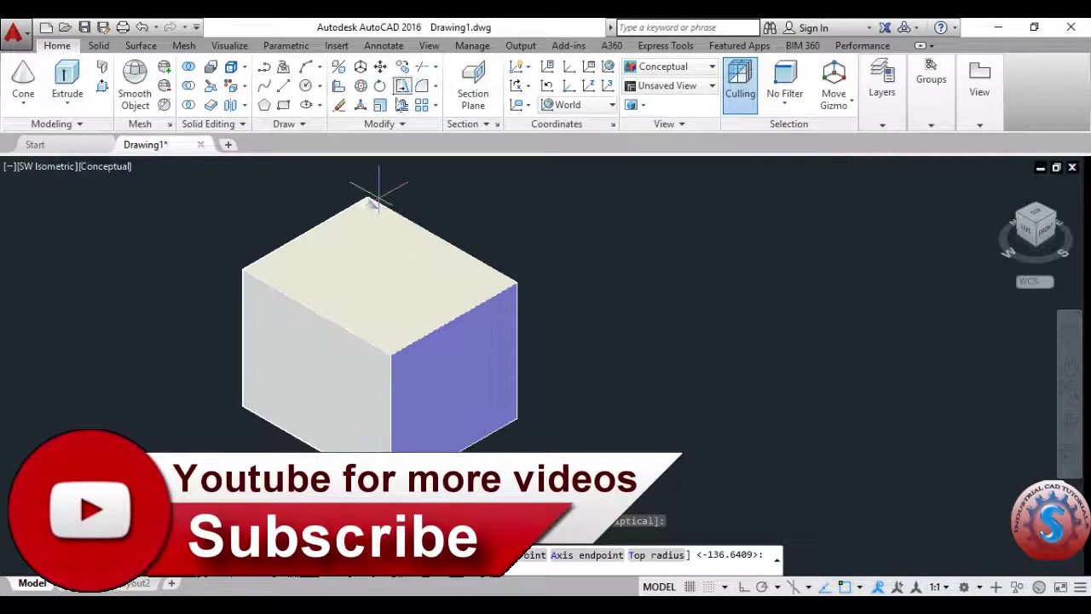
middle_click_drag(379, 194, 359, 292)
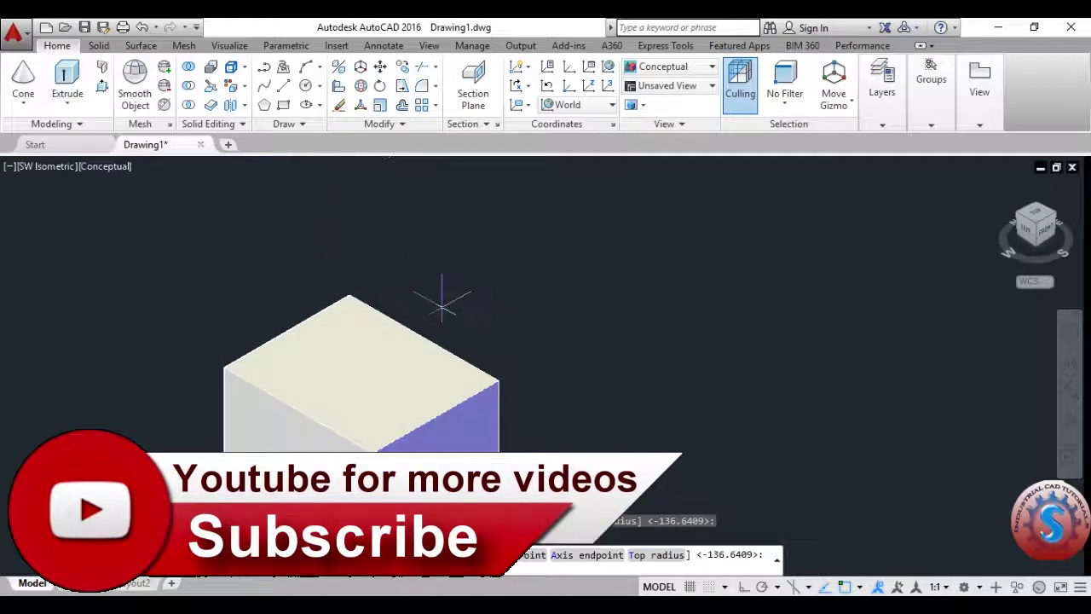
key("Escape")
key("Escape")
Step: Start a cylinder solid, cancel it, and bring up the visual styles list
left_click(29, 104)
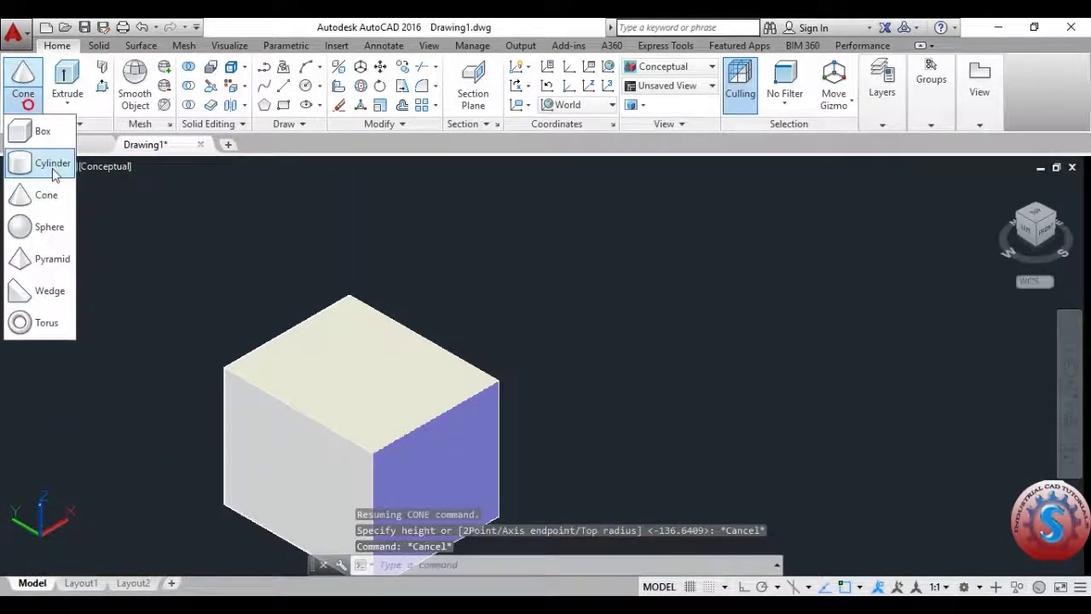
left_click(51, 166)
middle_click_drag(378, 368, 427, 292)
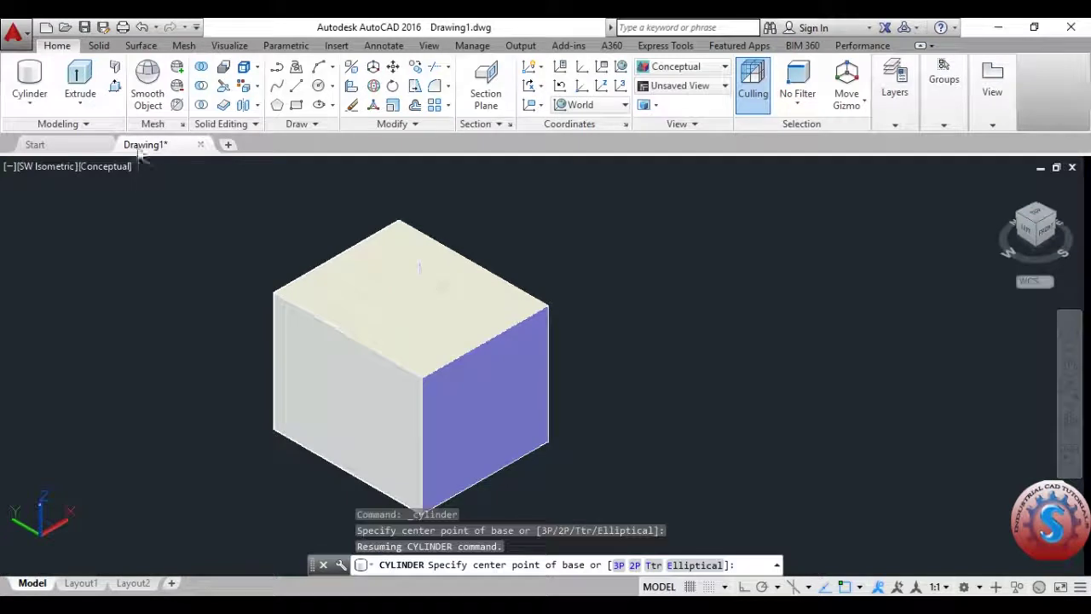
left_click(98, 166)
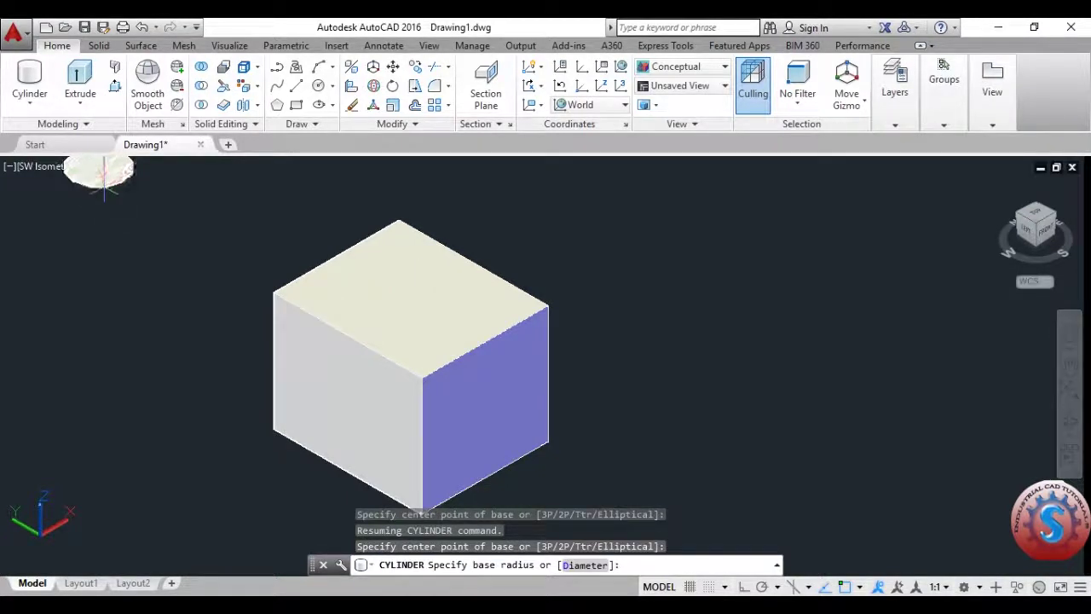
key("Escape")
left_click(91, 166)
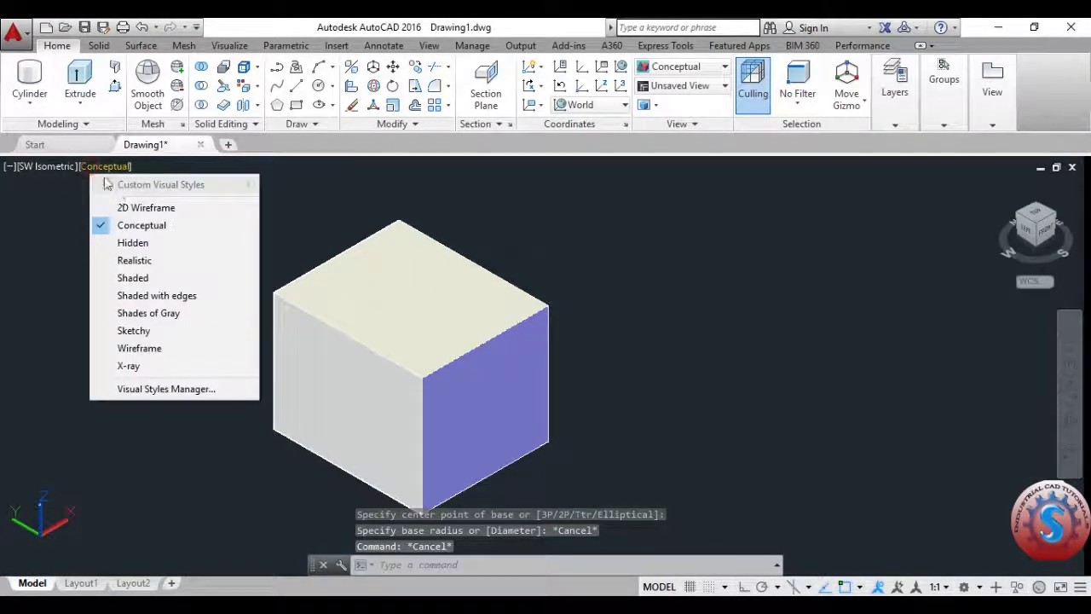
Step: Switch to 2D Wireframe and draw a tall cylinder from the box top out its bottom
left_click(131, 206)
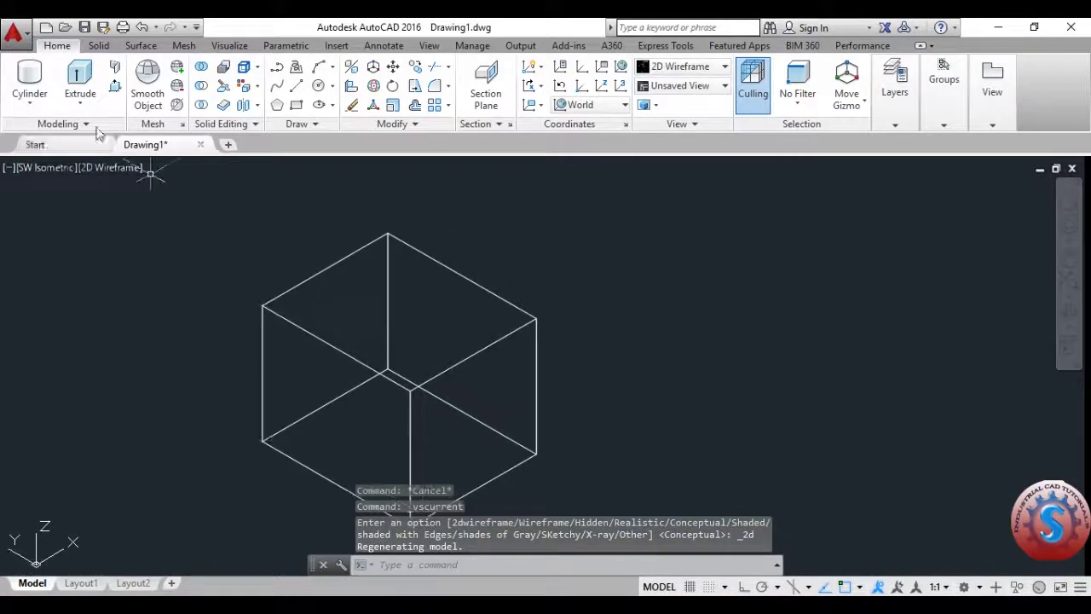
left_click(29, 101)
left_click(48, 162)
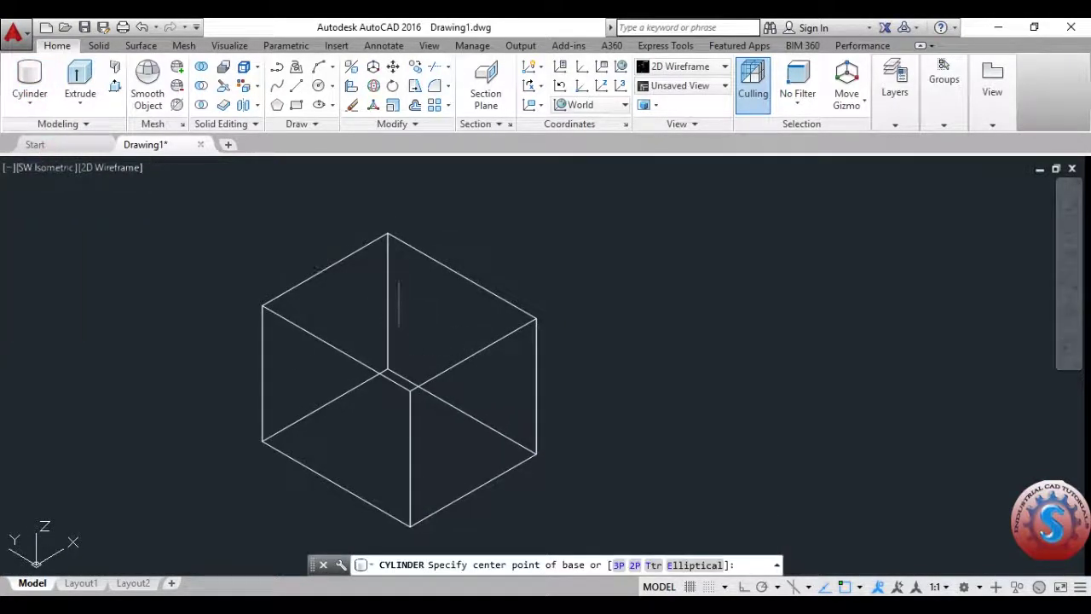
left_click(401, 314)
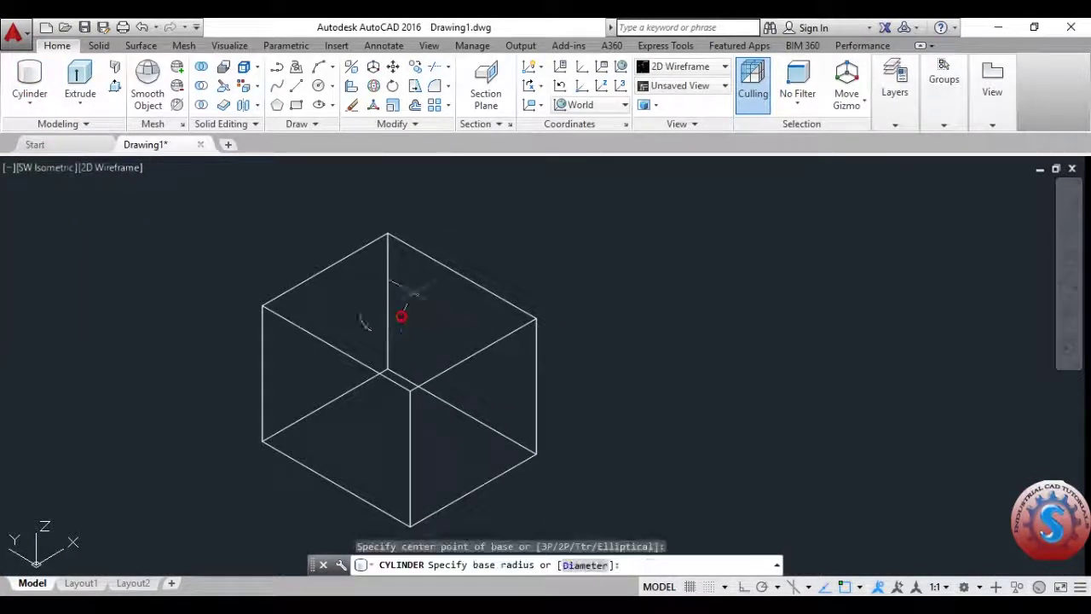
left_click(425, 293)
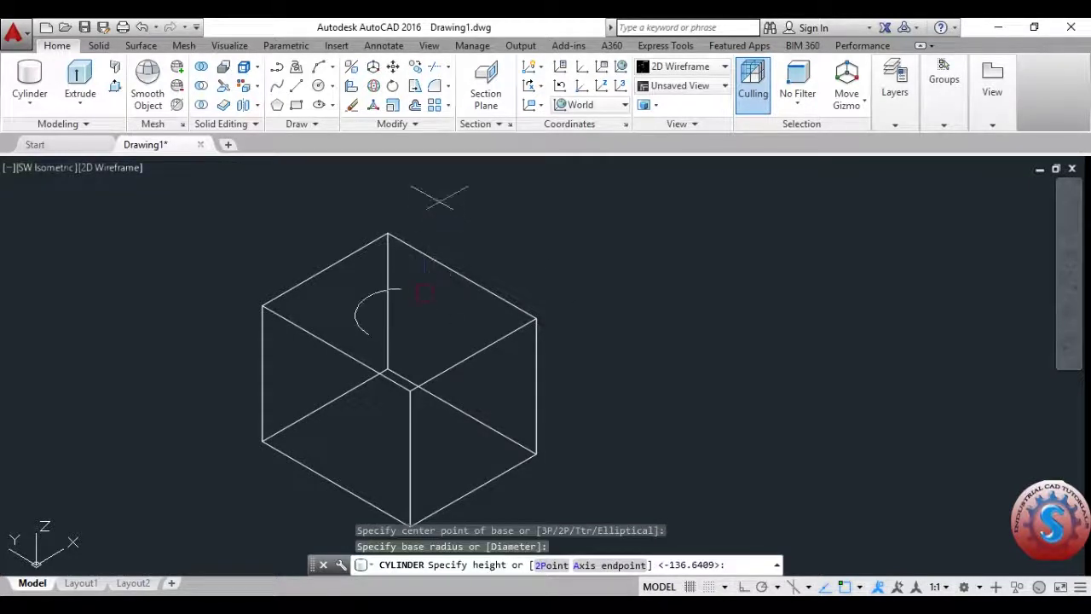
middle_click_drag(438, 201, 428, 283)
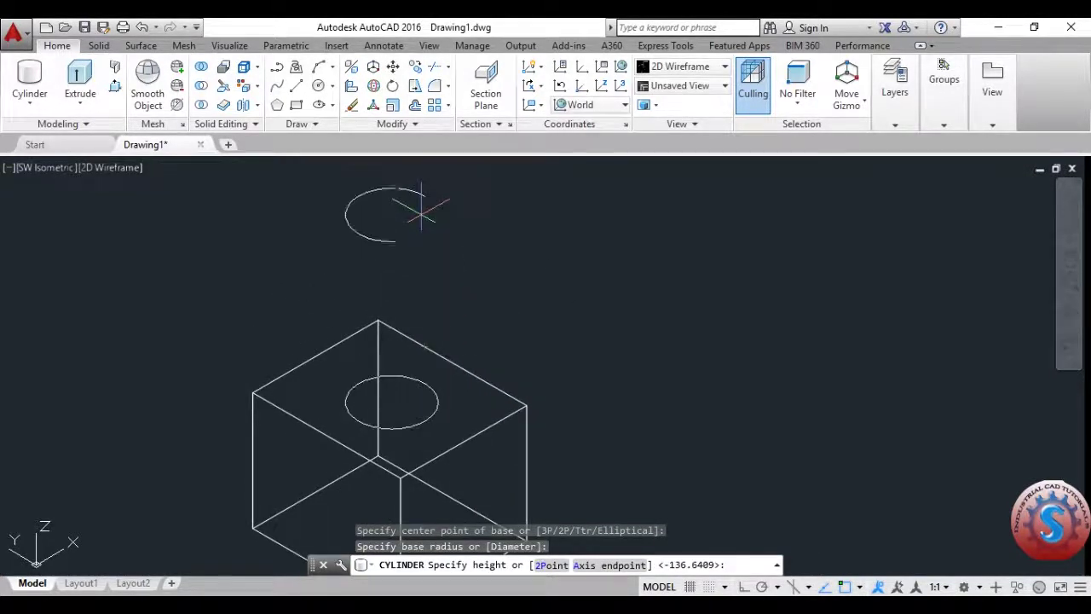
middle_click_drag(416, 363, 415, 175)
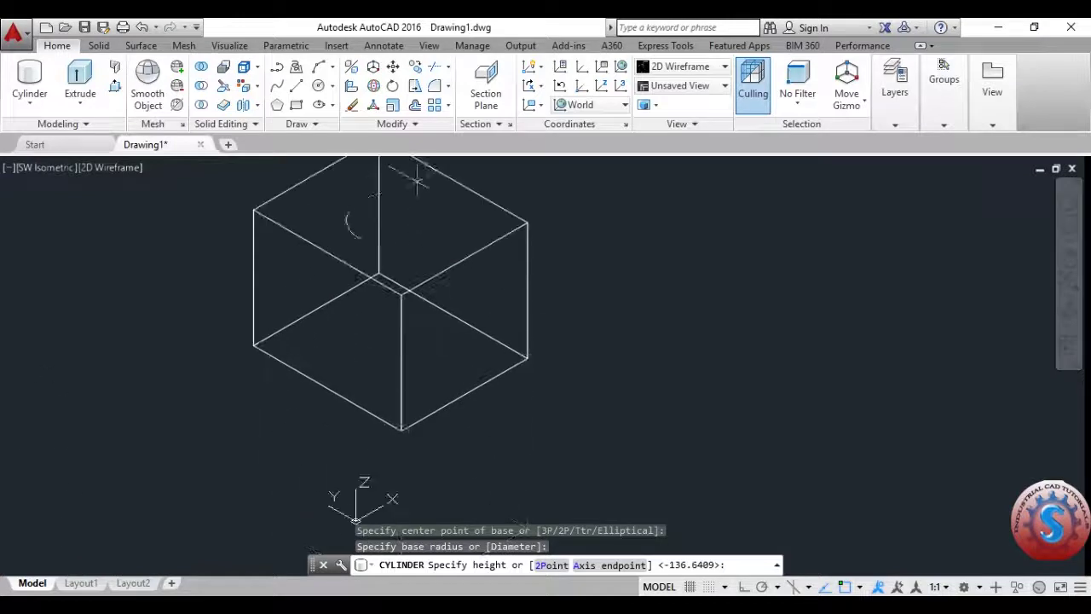
middle_click_drag(356, 516, 343, 422)
left_click(414, 452)
scroll(546, 424, "down", 2)
scroll(463, 468, "up", 3)
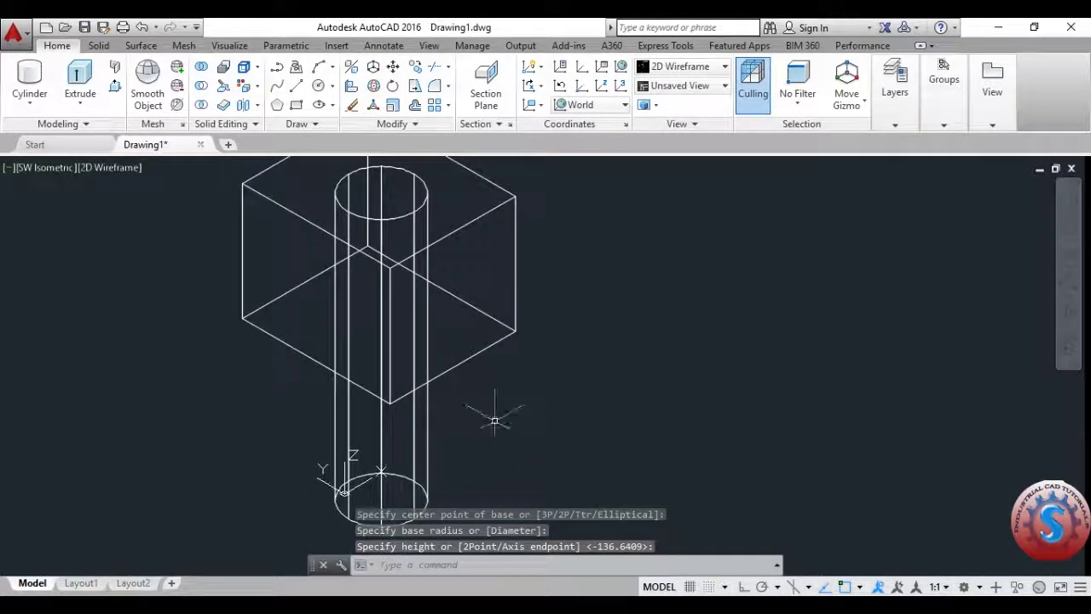
Step: Set the UCS icon to Noorigin with UCSICON
type("ucsicon")
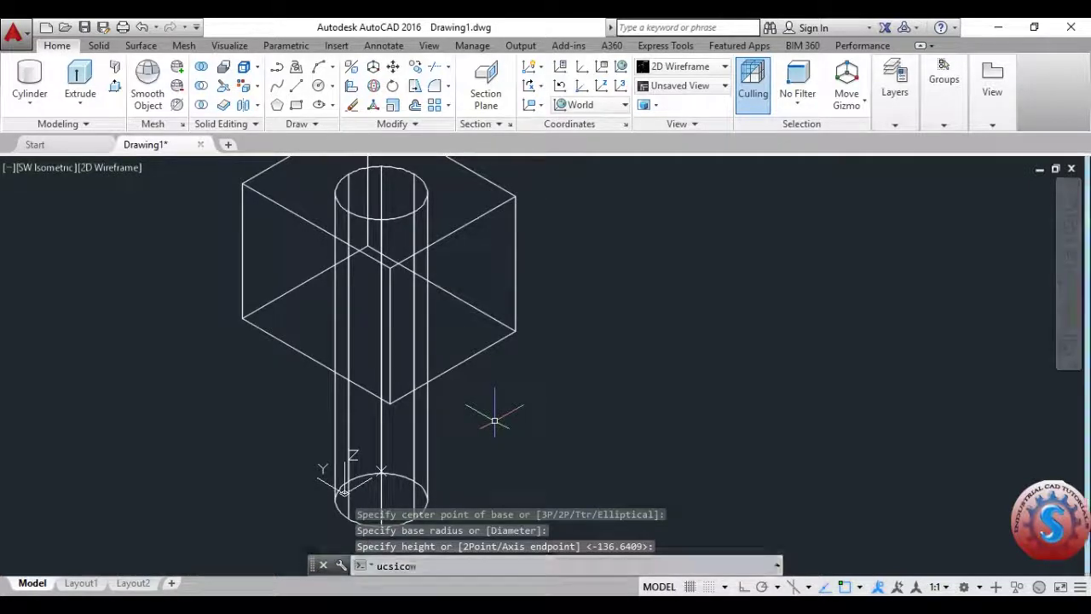
key("Return")
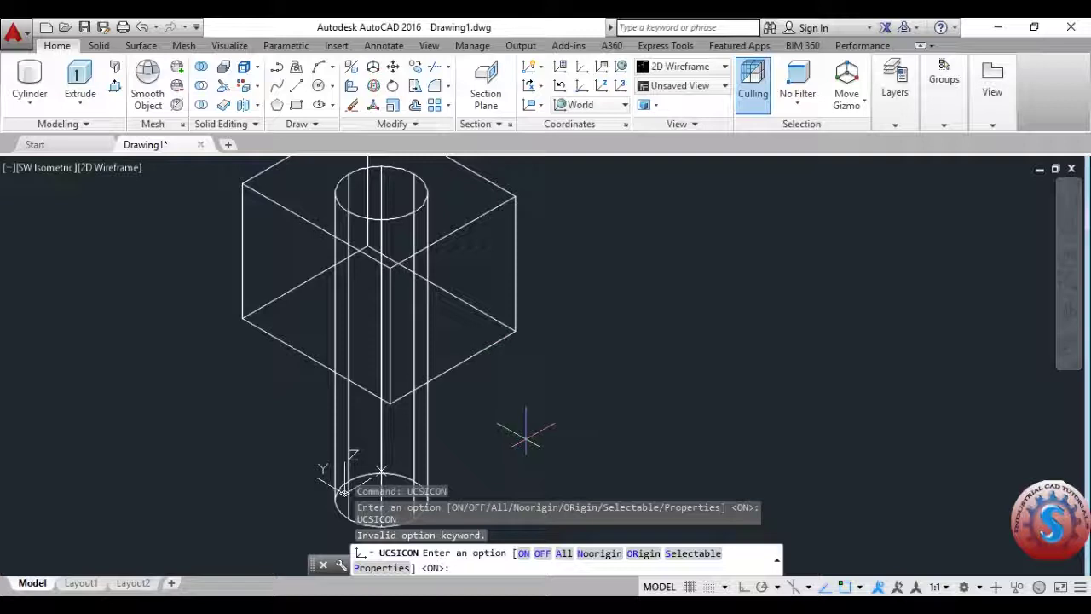
key("Return")
scroll(520, 431, "down", 3)
scroll(574, 394, "up", 2)
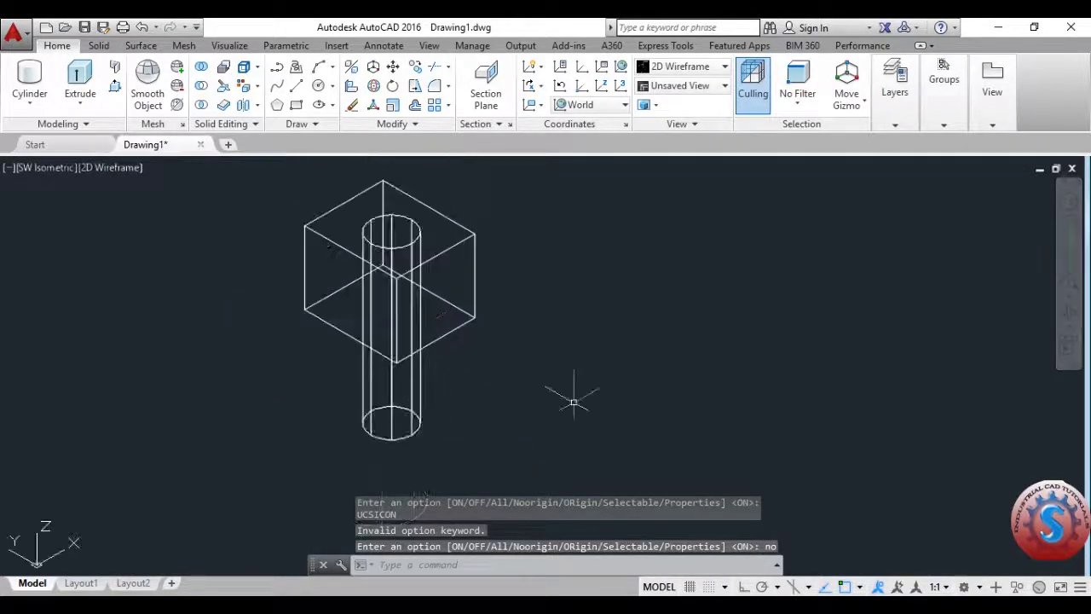
type("s")
key("Escape")
key("Escape")
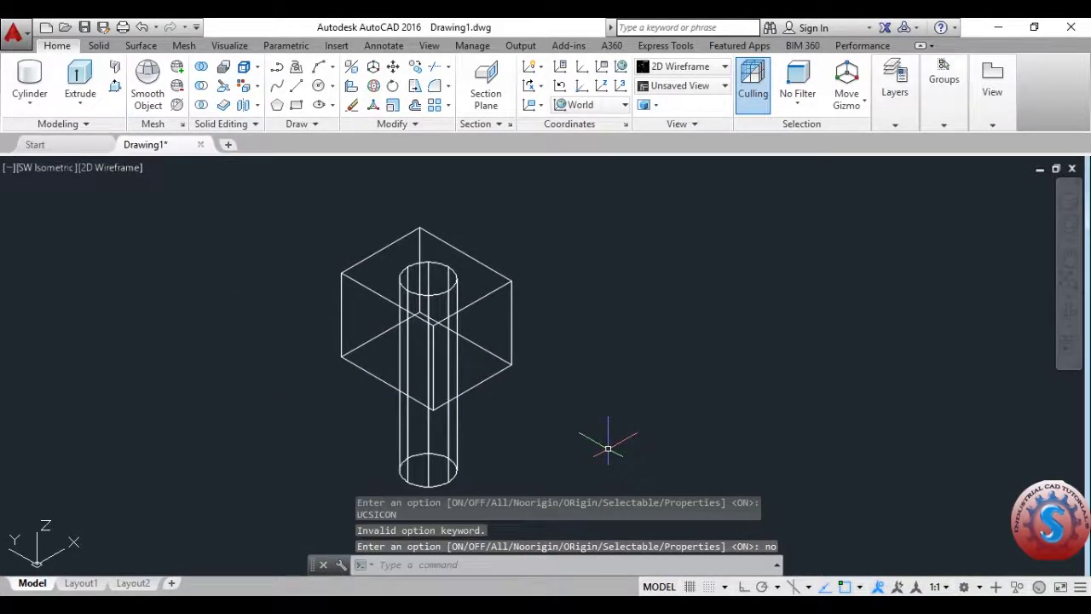
Step: Switch to Conceptual shading and dismiss the accidentally opened Insert dialog
left_click(116, 166)
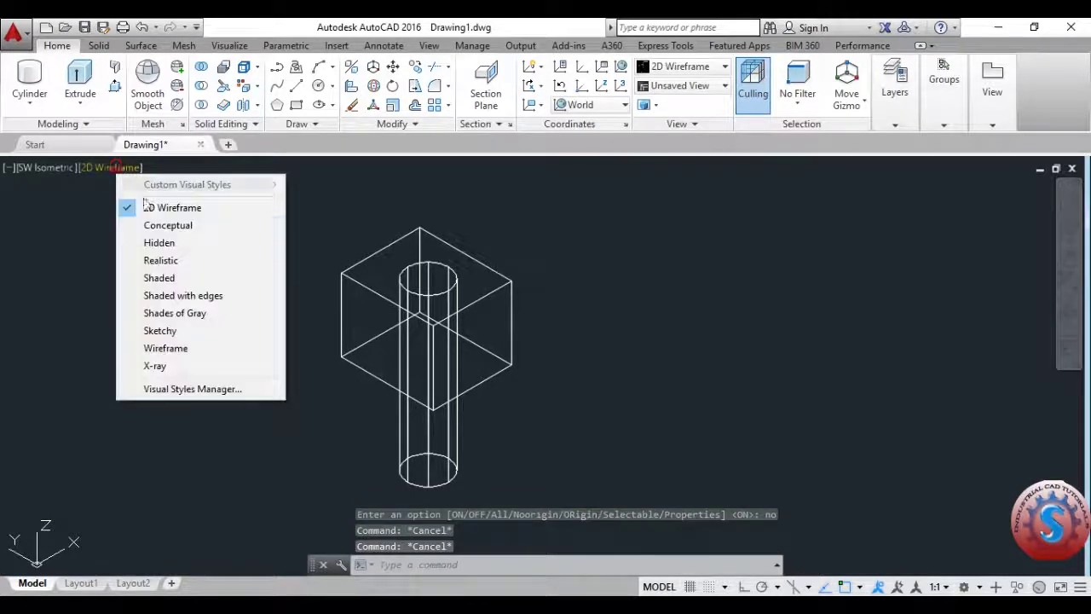
left_click(166, 224)
type("s")
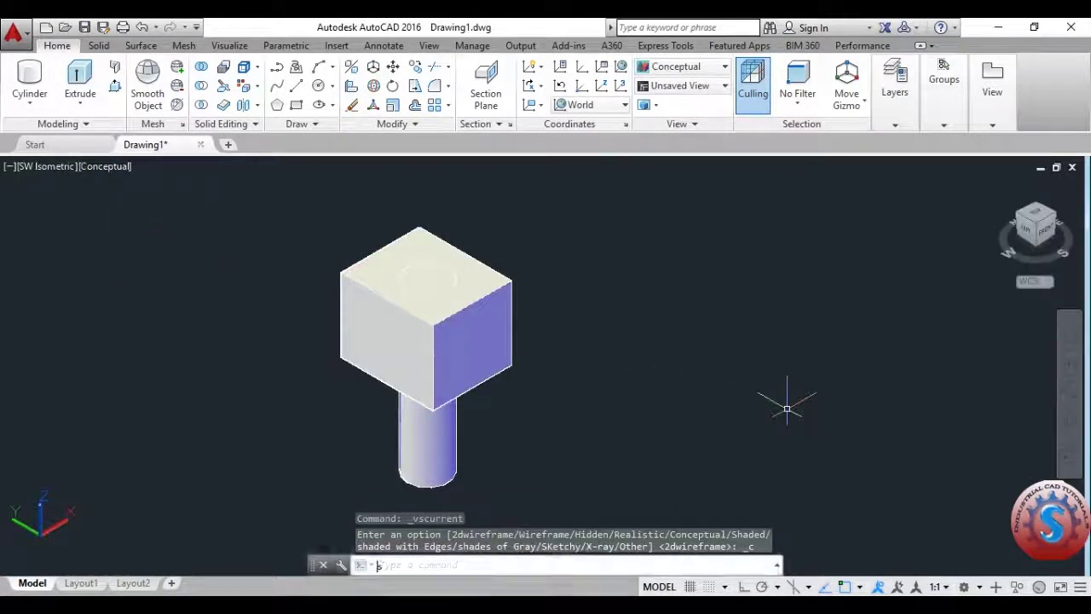
type("y")
key("Return")
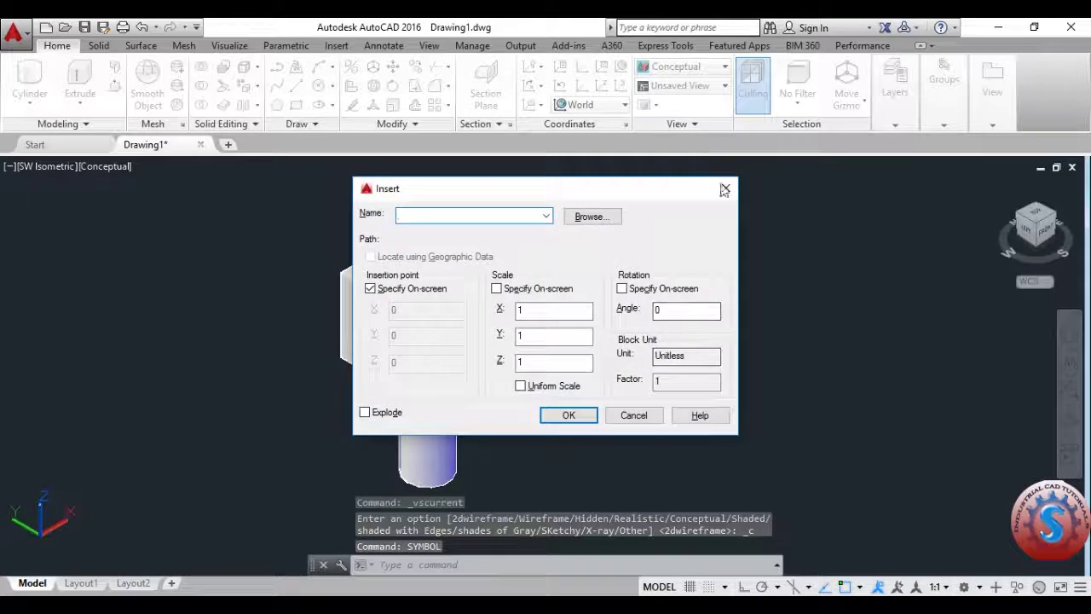
left_click(722, 187)
key("Escape")
key("Escape")
key("Escape")
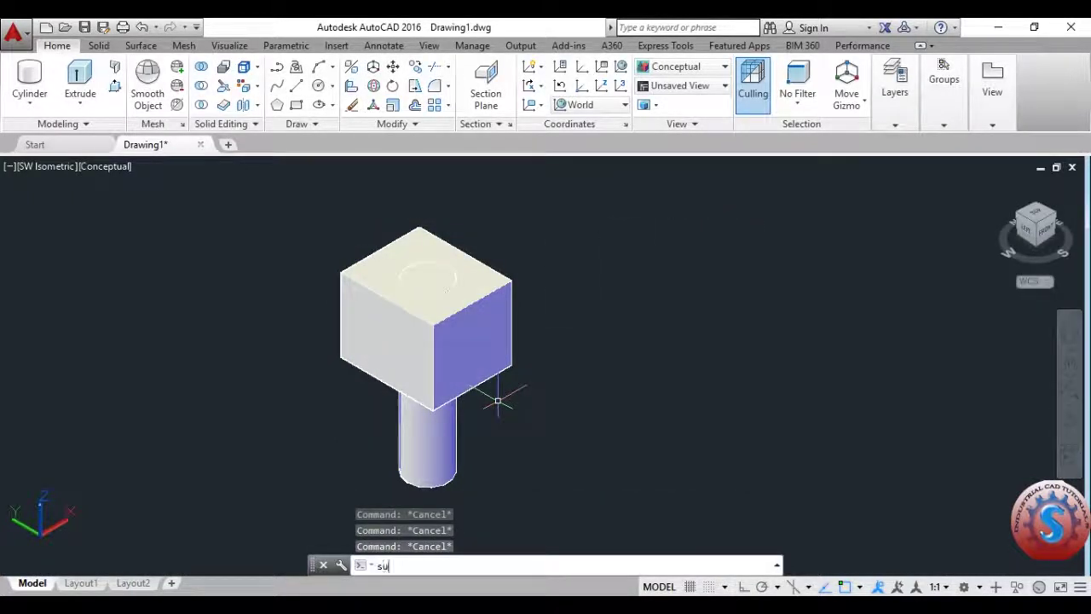
Step: Subtract the cylinder from the box with SU, leaving a round hole
type("su")
key("Return")
left_click(481, 323)
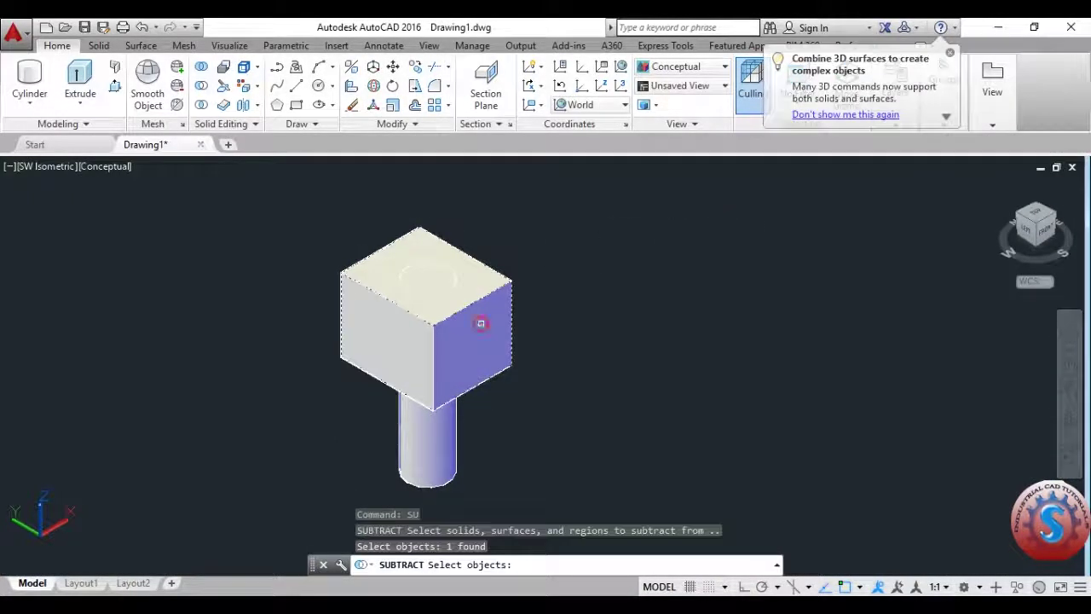
key("Return")
left_click(455, 279)
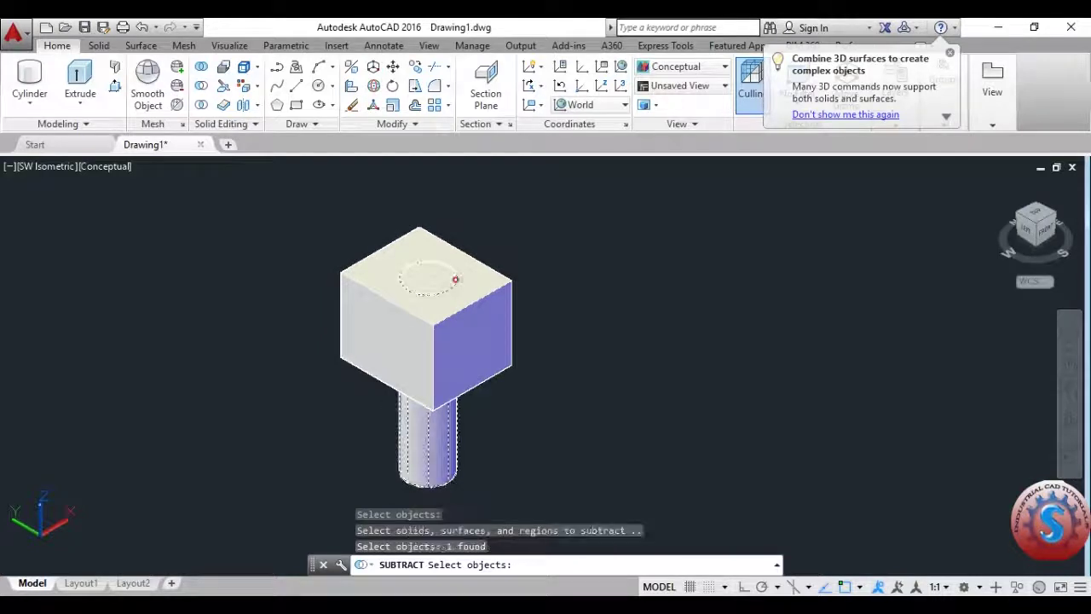
key("Return")
scroll(584, 353, "up", 3)
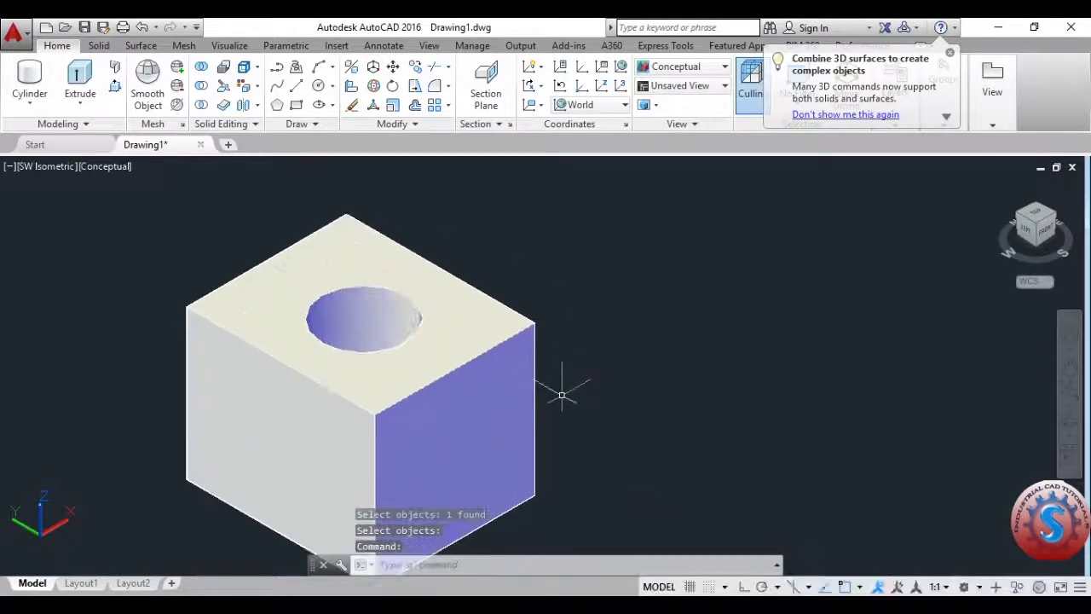
scroll(567, 375, "down", 3)
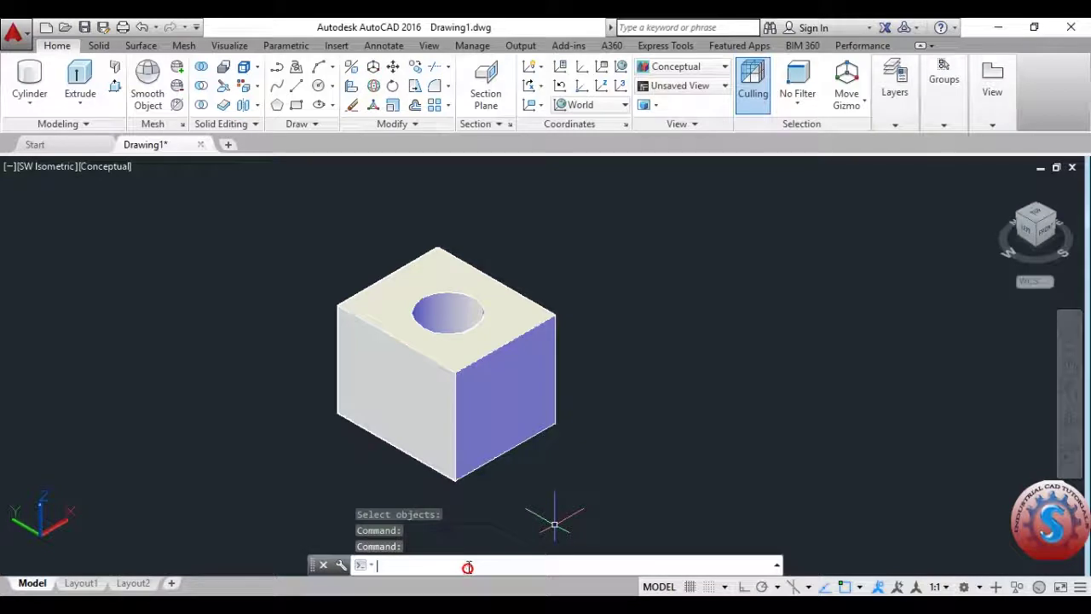
Step: Free-orbit the holed box to a new viewing angle using 3DFORBIT
type("3dfor")
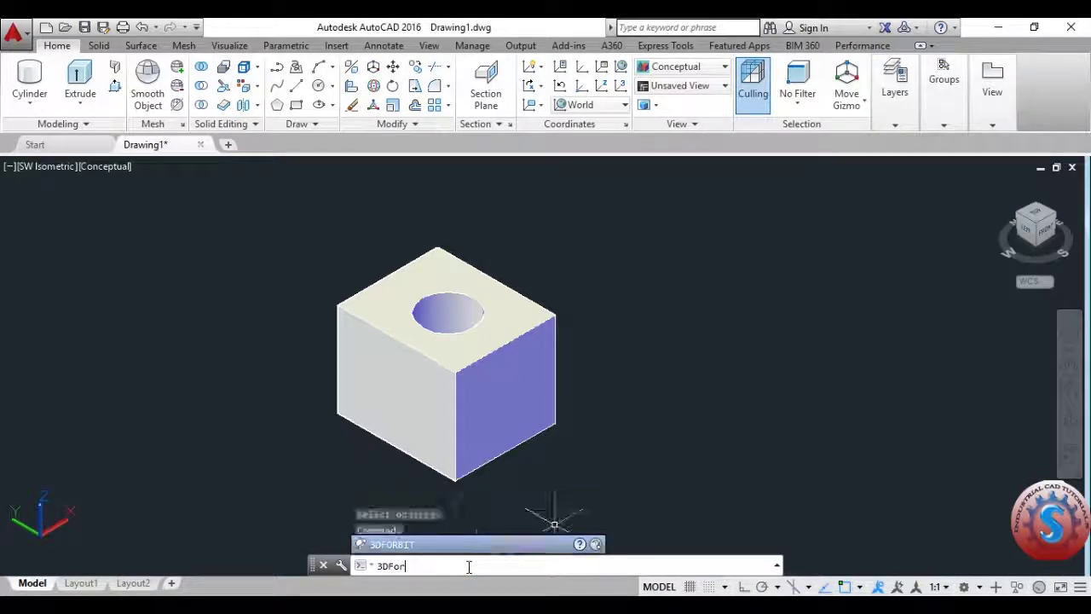
key("Return")
left_click_drag(666, 317, 596, 251)
Step: Exit orbit and cycle through 2D Wireframe, Shaded with Edges, then back to Conceptual
key("Escape")
key("Escape")
key("Escape")
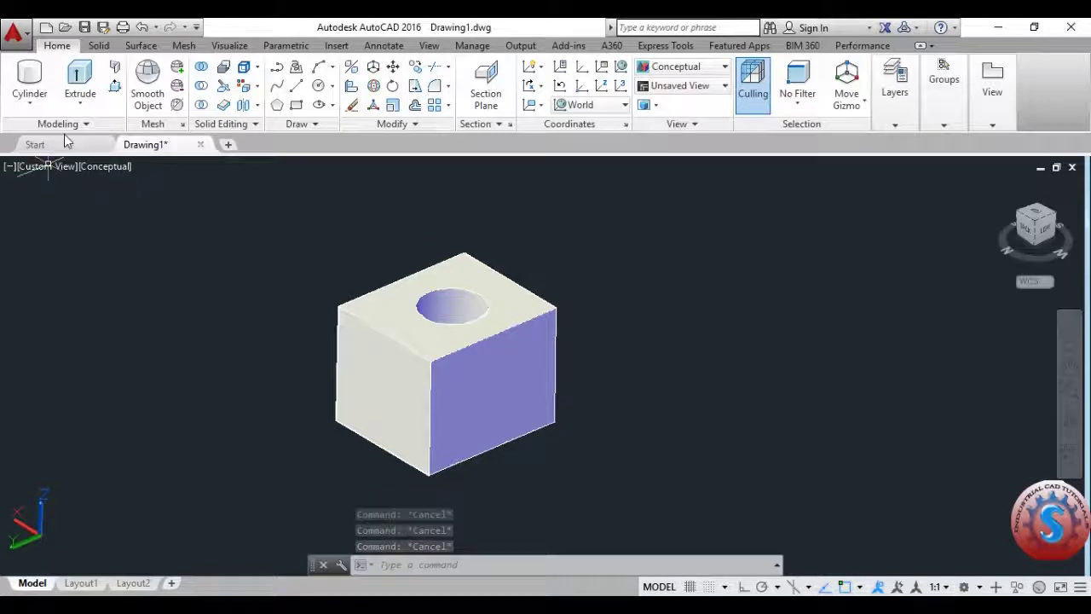
left_click(113, 167)
left_click(128, 206)
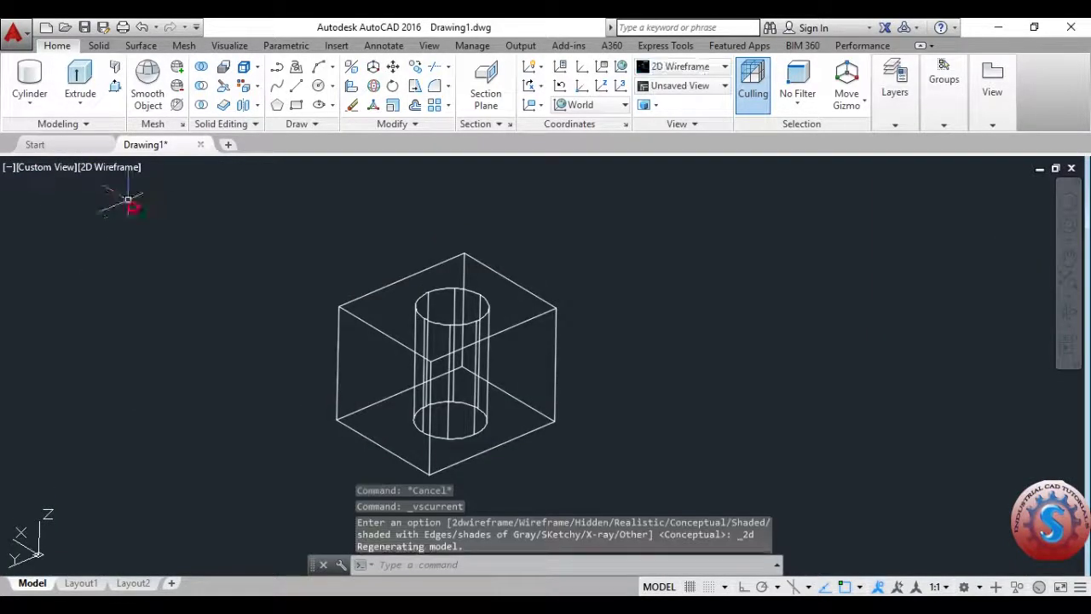
left_click(120, 169)
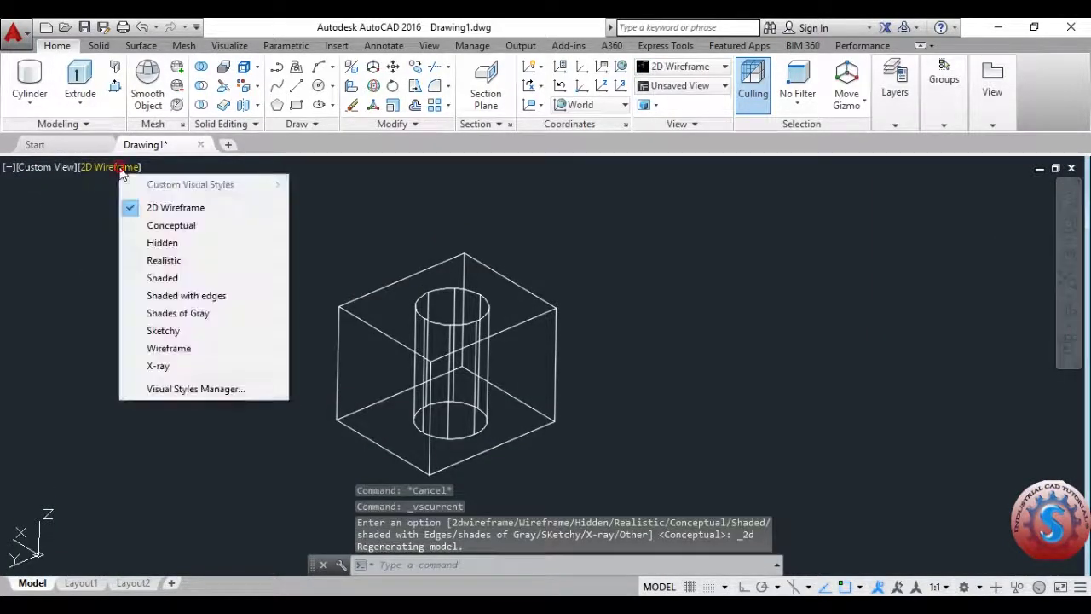
left_click(156, 296)
left_click(137, 170)
left_click(154, 225)
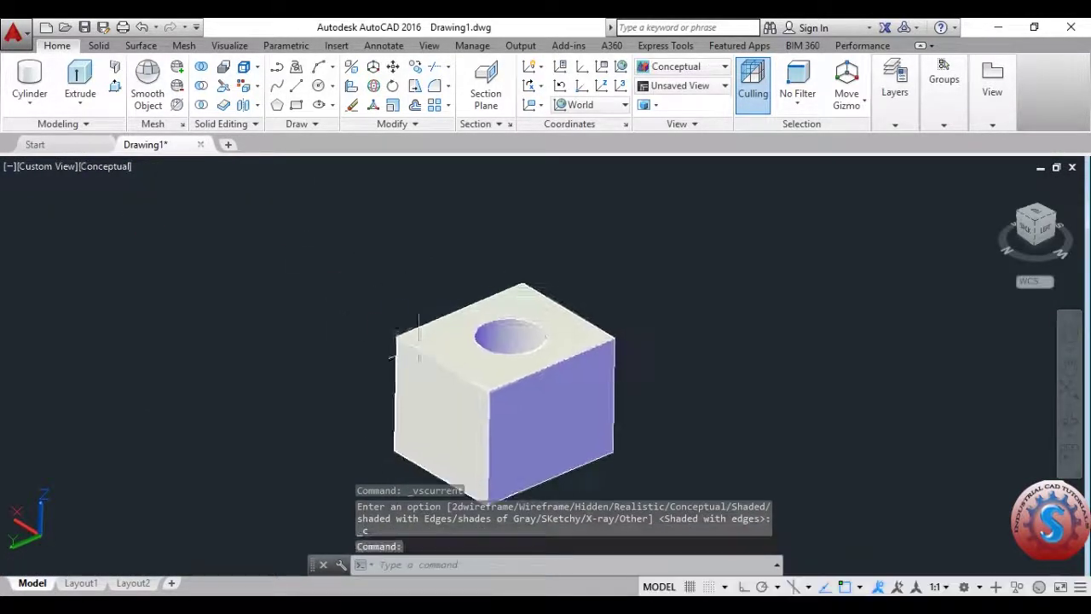
left_click(99, 47)
left_click(55, 48)
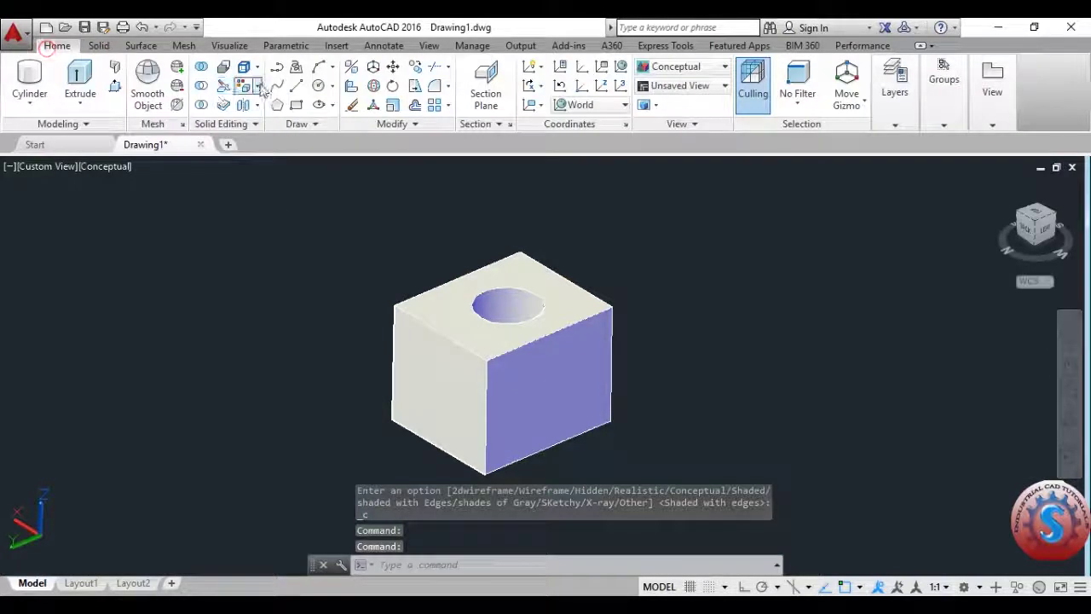
Step: Extrude the box's left face 75 units with a 30° taper
left_click(258, 87)
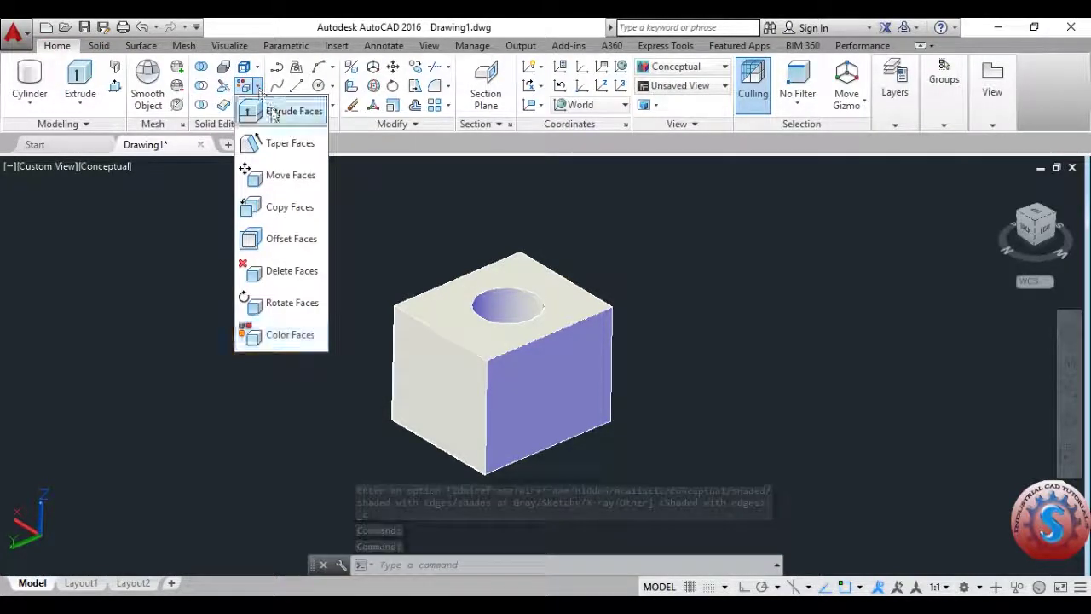
left_click(273, 116)
left_click(466, 378)
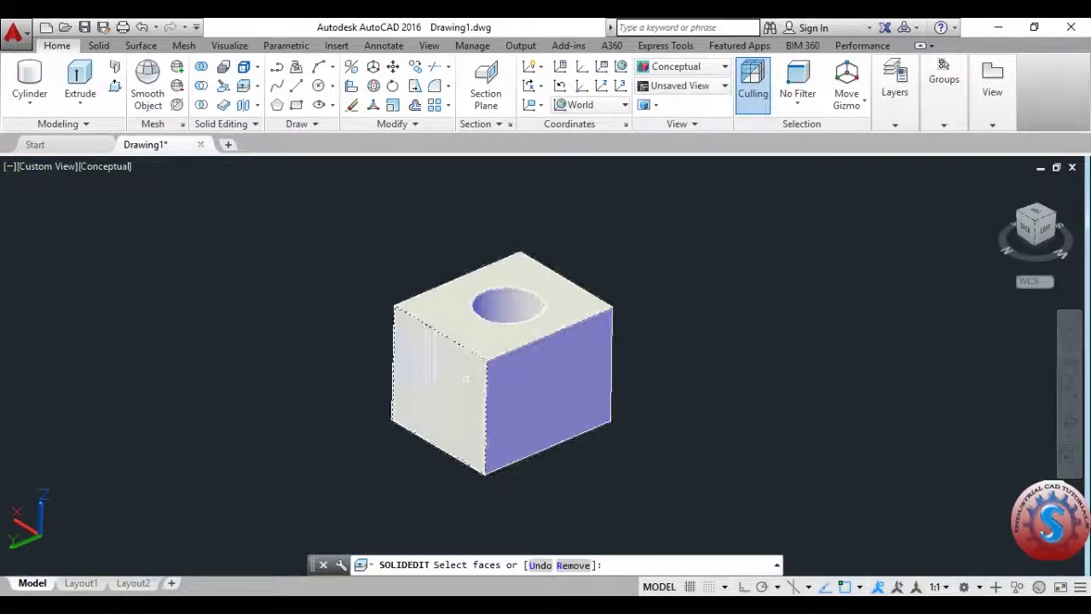
key("Return")
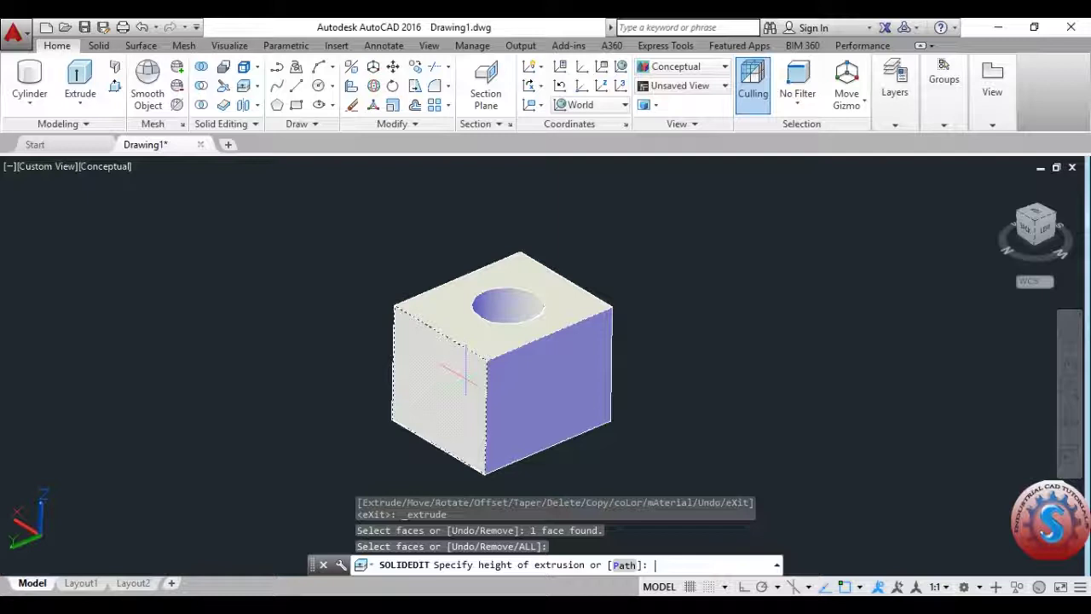
key("Return")
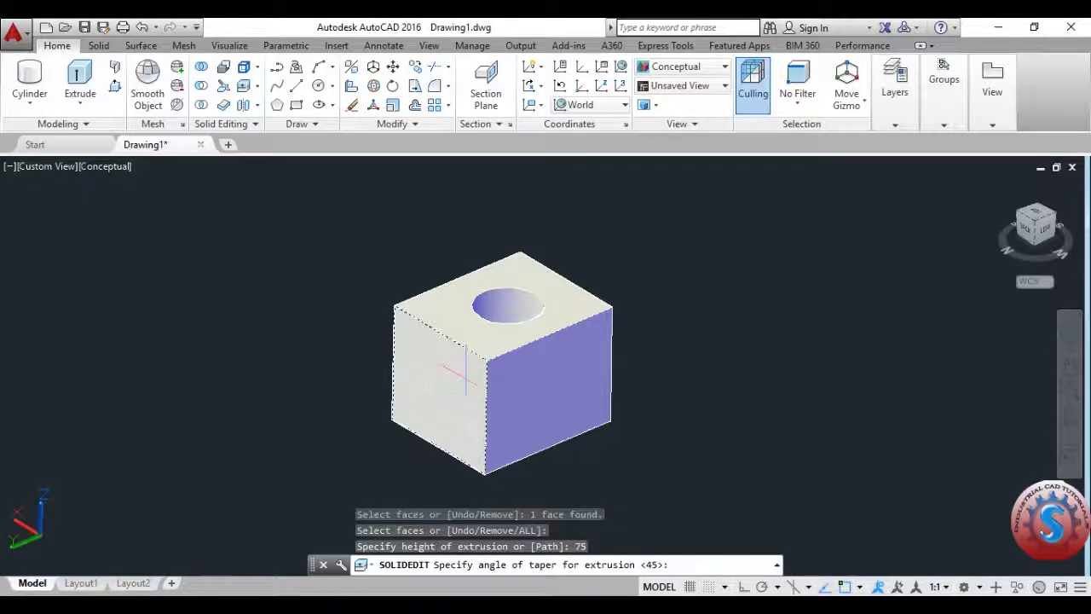
key("Return")
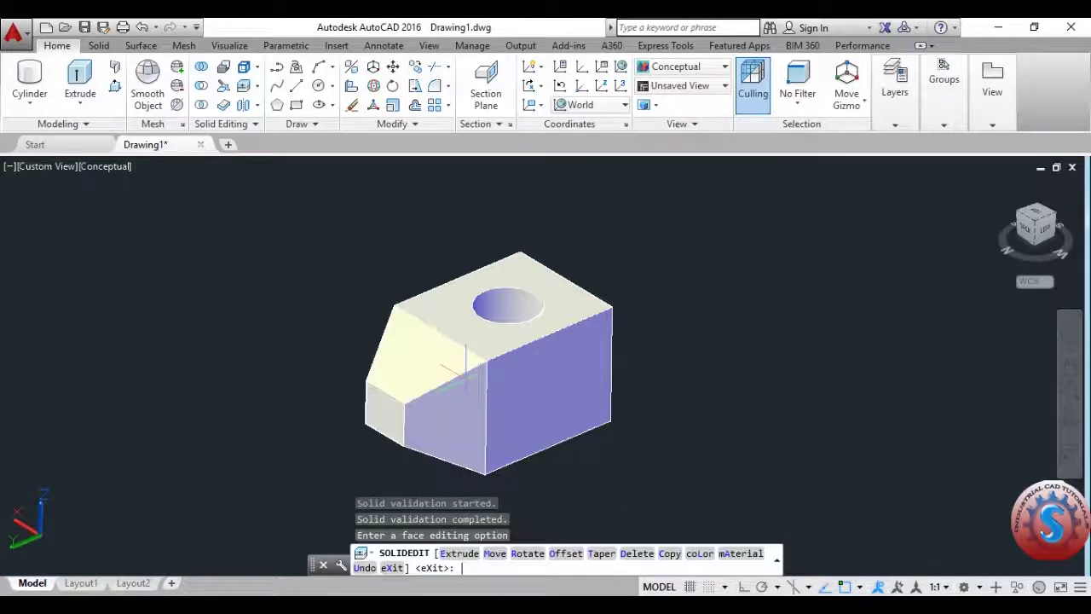
middle_click_drag(570, 401, 478, 368)
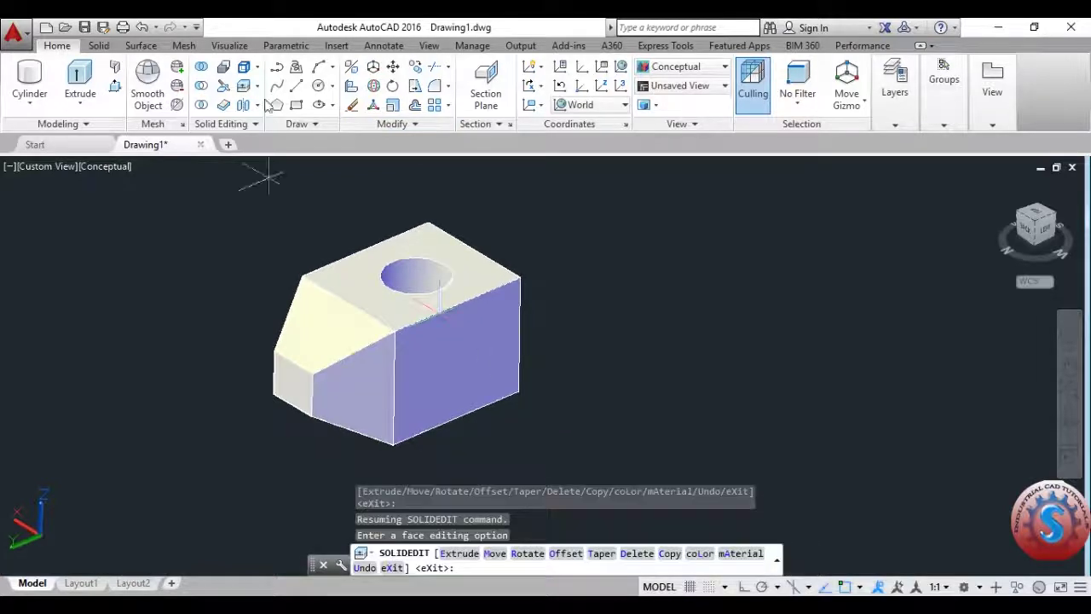
Step: Taper the right-front face from its bottom corner toward the lower-right corner
left_click(257, 85)
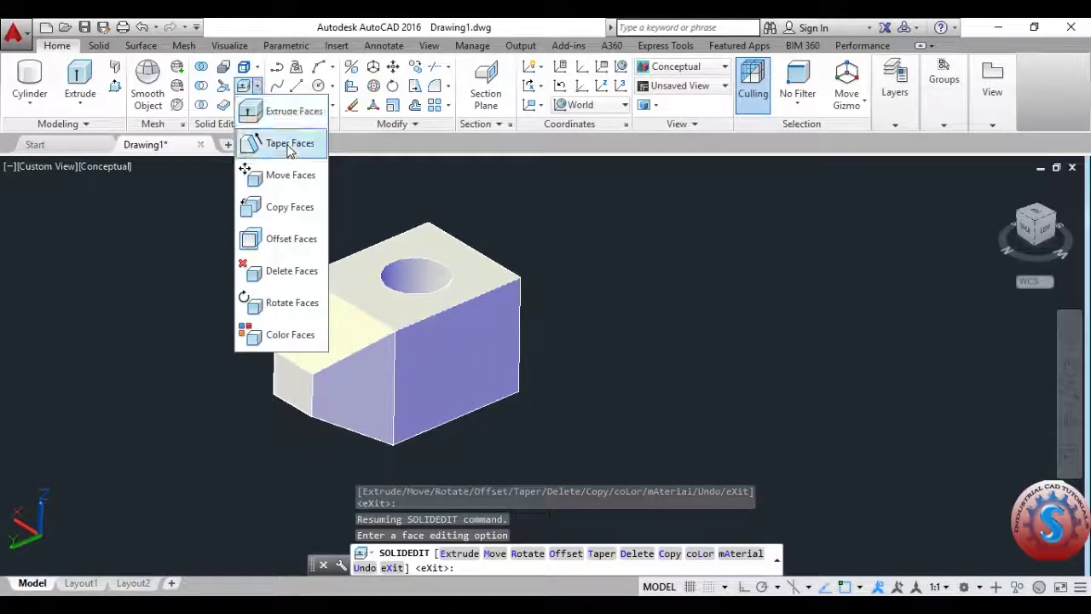
left_click(288, 146)
left_click(474, 362)
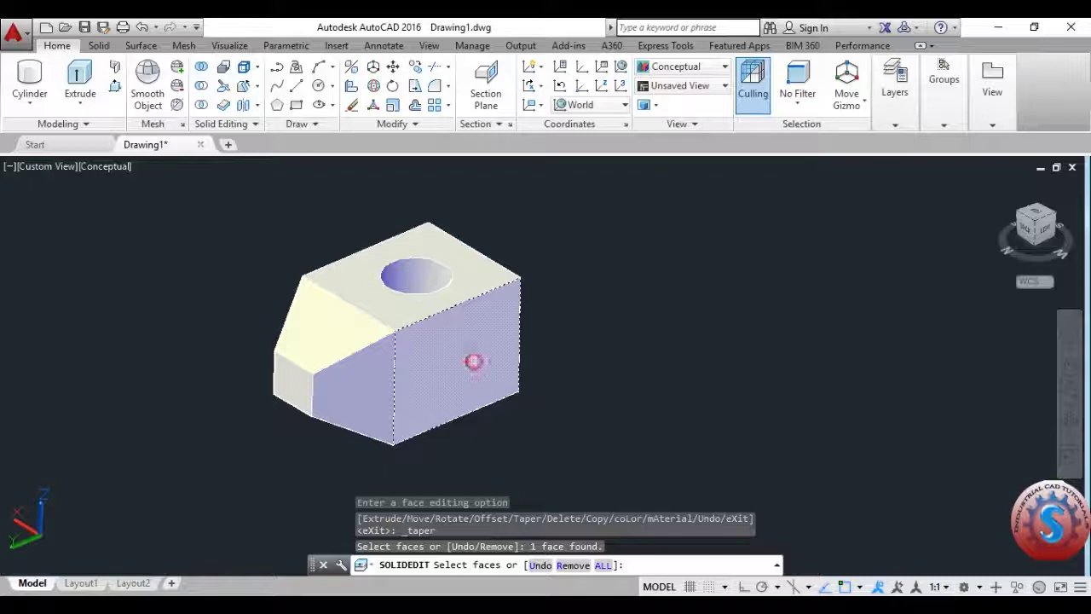
key("Return")
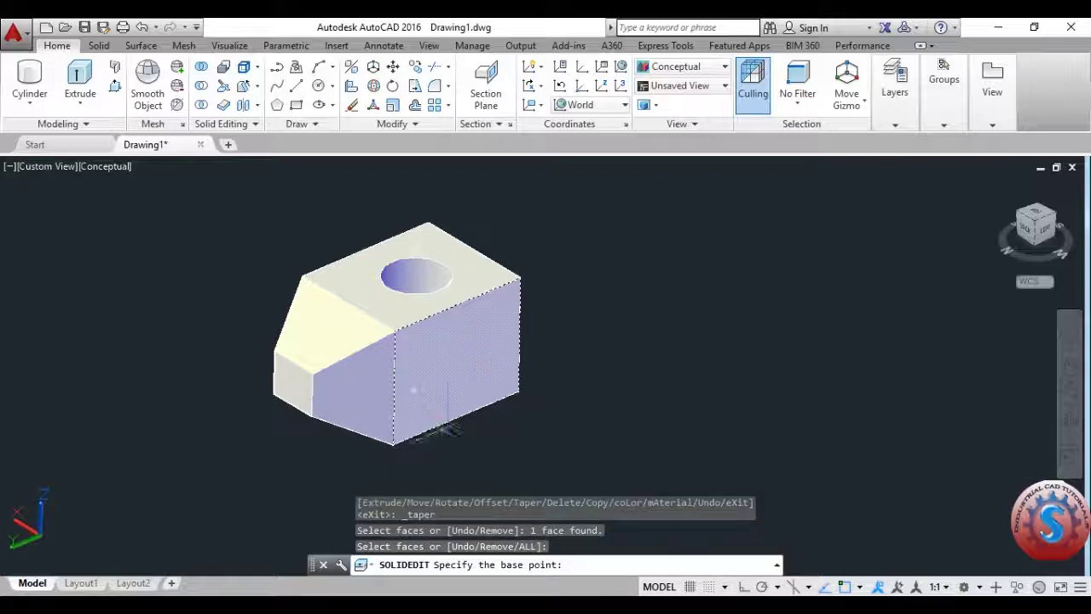
left_click(393, 446)
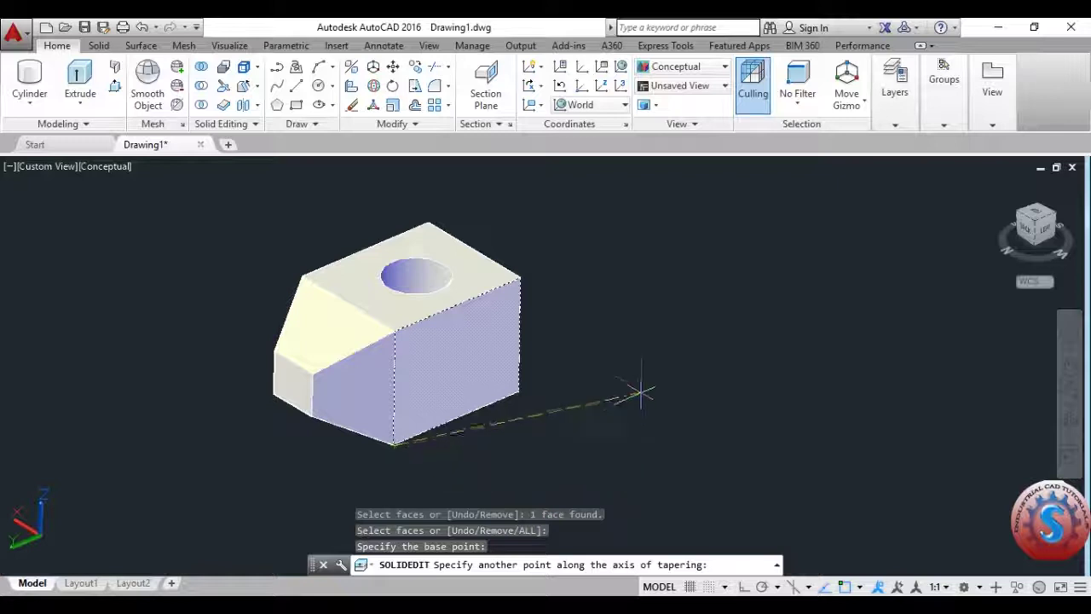
left_click(518, 391)
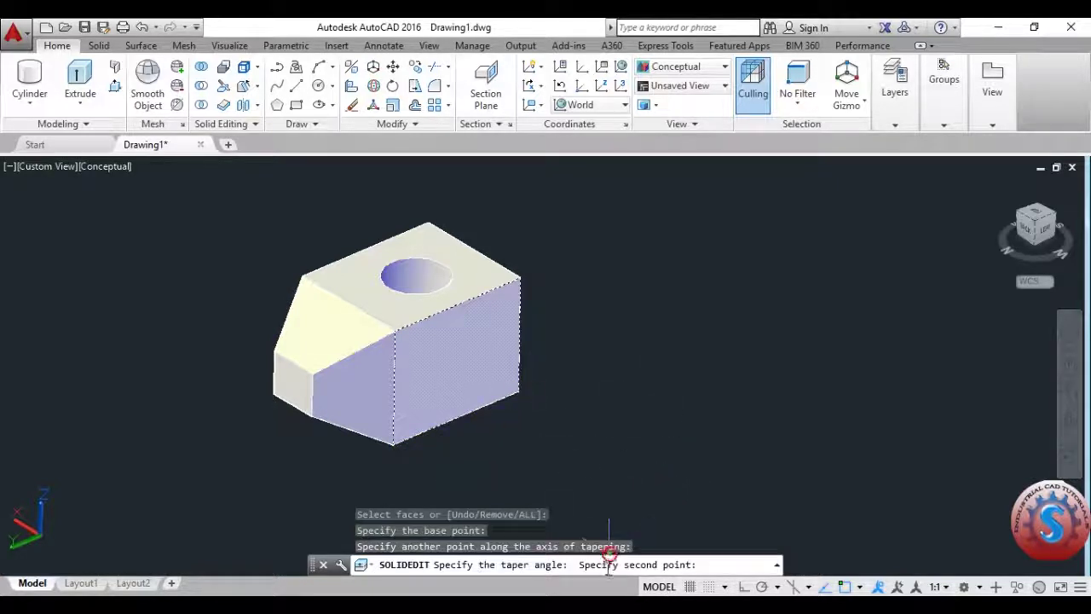
key("Return")
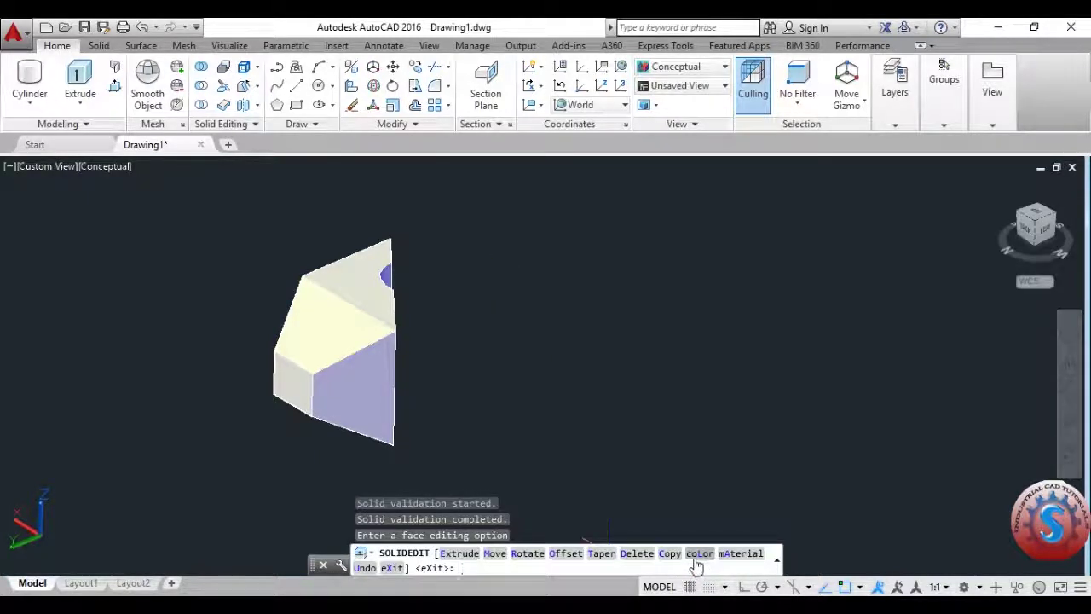
middle_click_drag(635, 315, 669, 304)
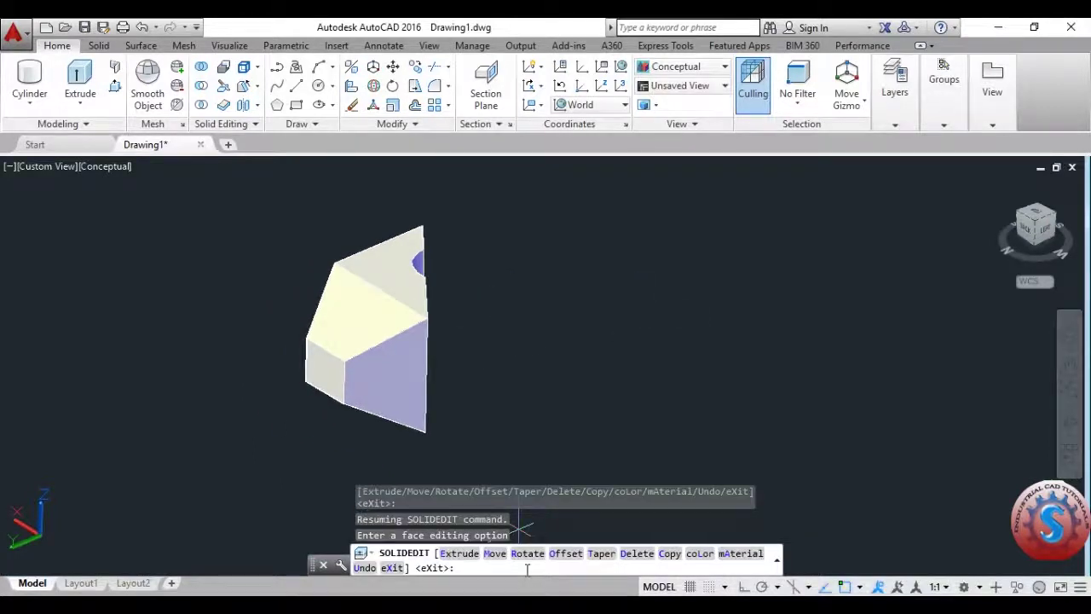
Step: End face editing and free-orbit the solid to show its wide front faces, then pan slightly right
key("Escape")
key("Escape")
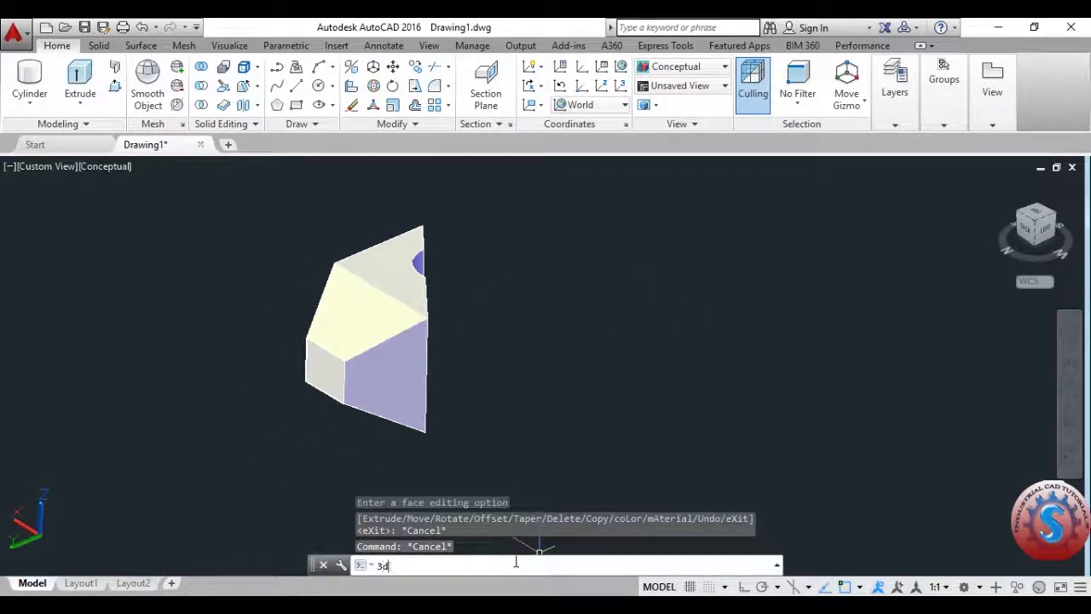
key("Return")
left_click_drag(593, 365, 533, 304)
middle_click_drag(533, 304, 580, 375)
left_click_drag(579, 375, 568, 352)
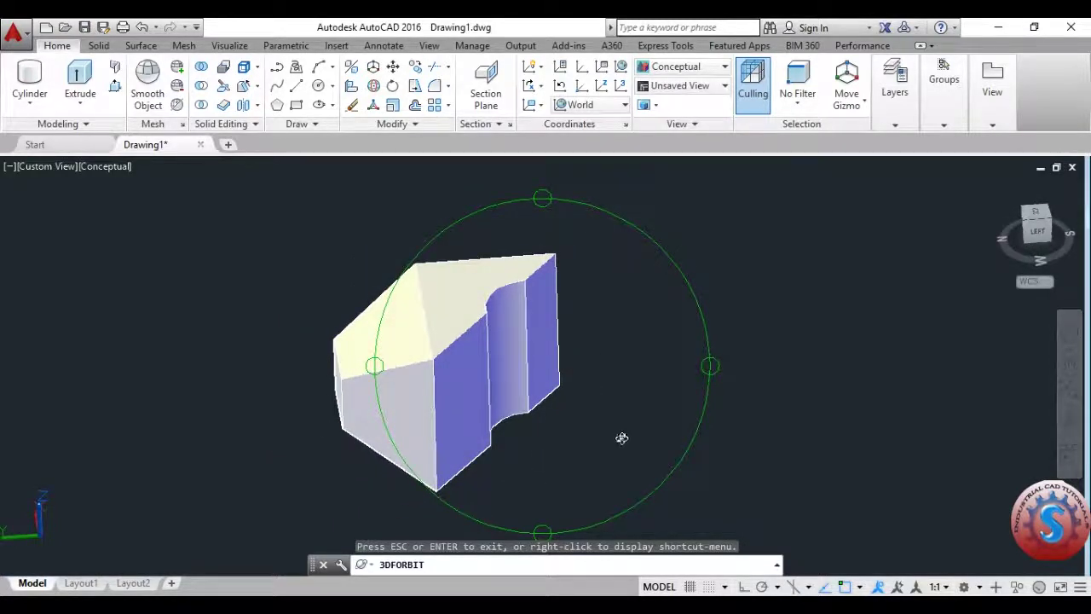
key("Escape")
middle_click_drag(640, 415, 652, 409)
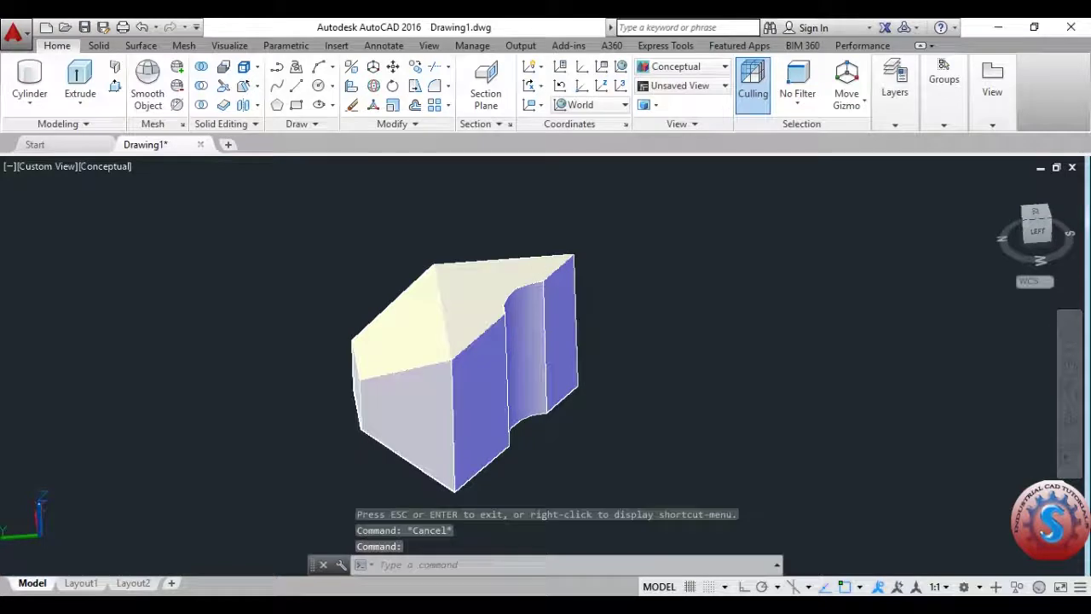
Step: Move the solid's sloped top face straight up from its corner point, making the block taller
left_click(257, 87)
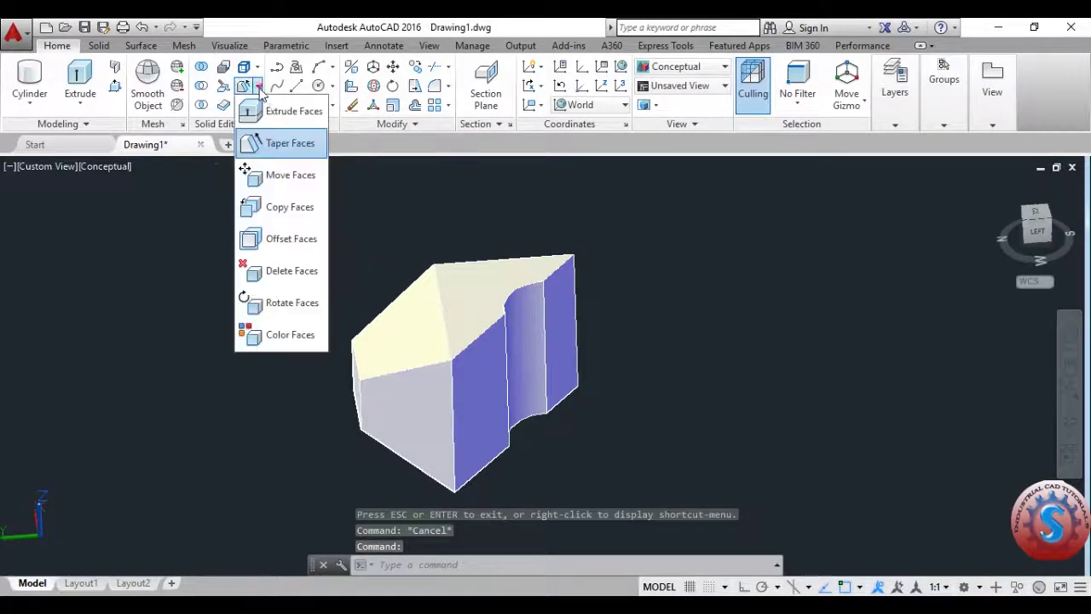
left_click(281, 175)
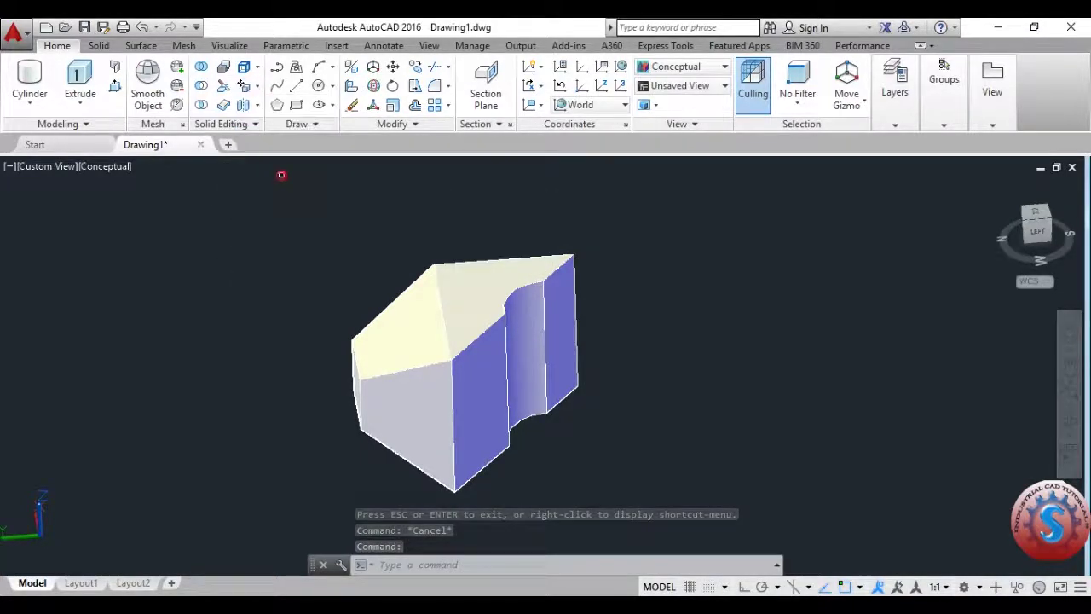
left_click(490, 335)
left_click(490, 301)
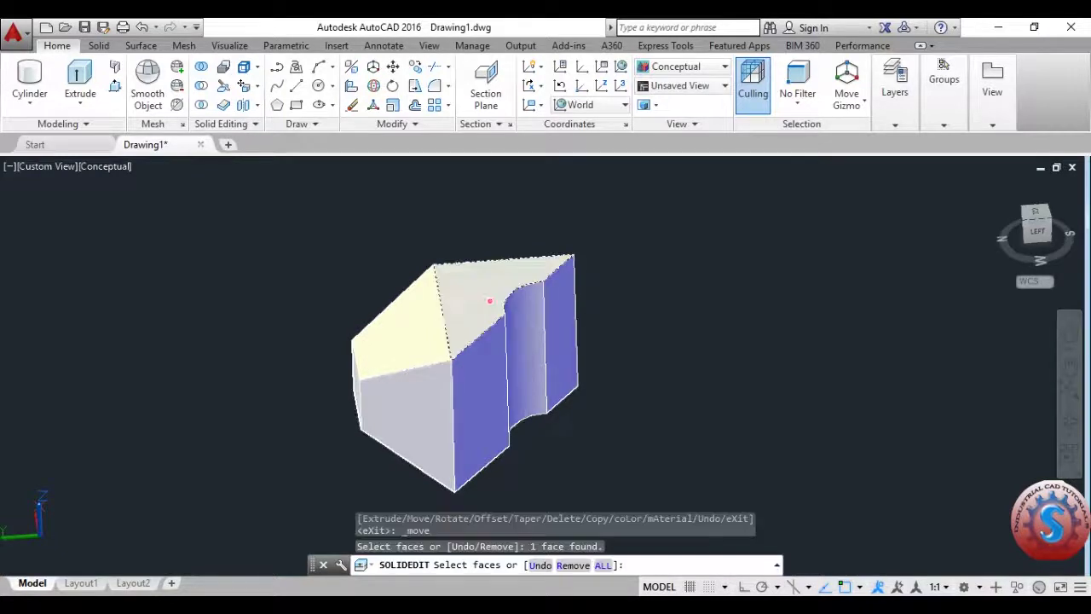
key("Return")
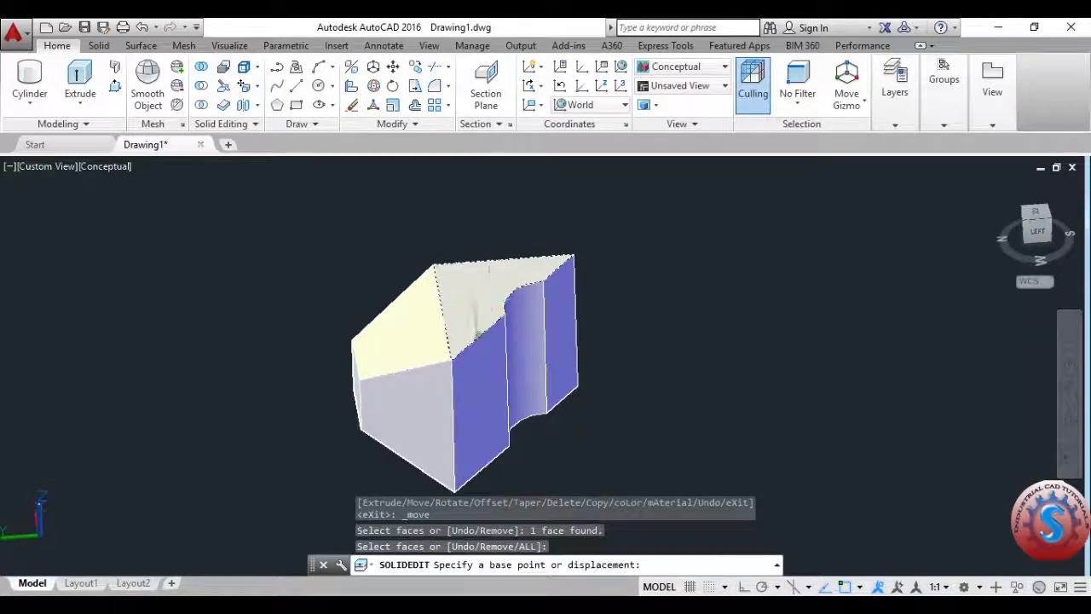
left_click(450, 359)
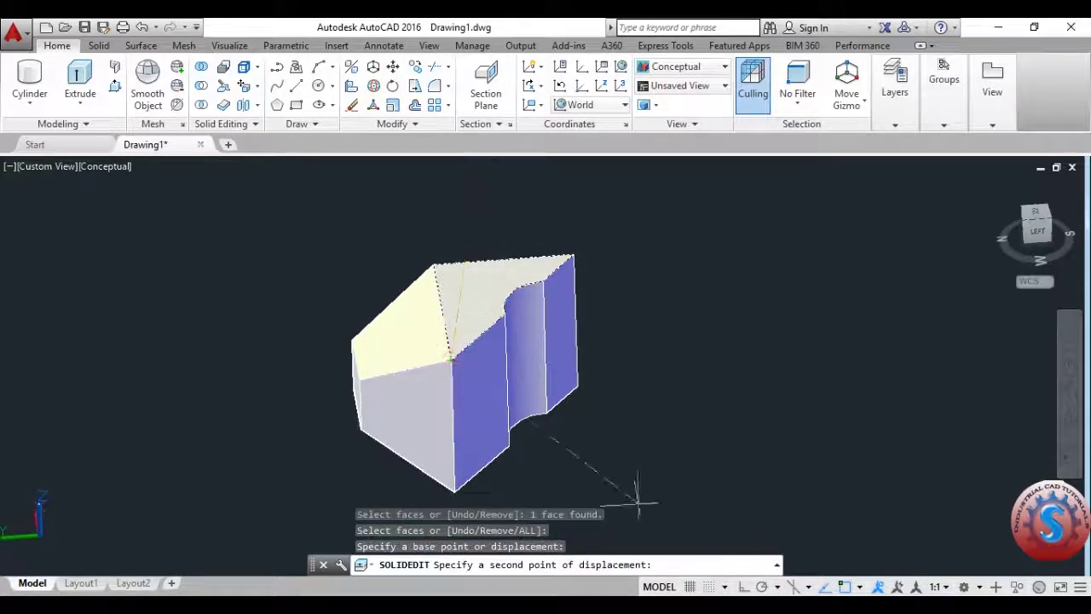
left_click(445, 179)
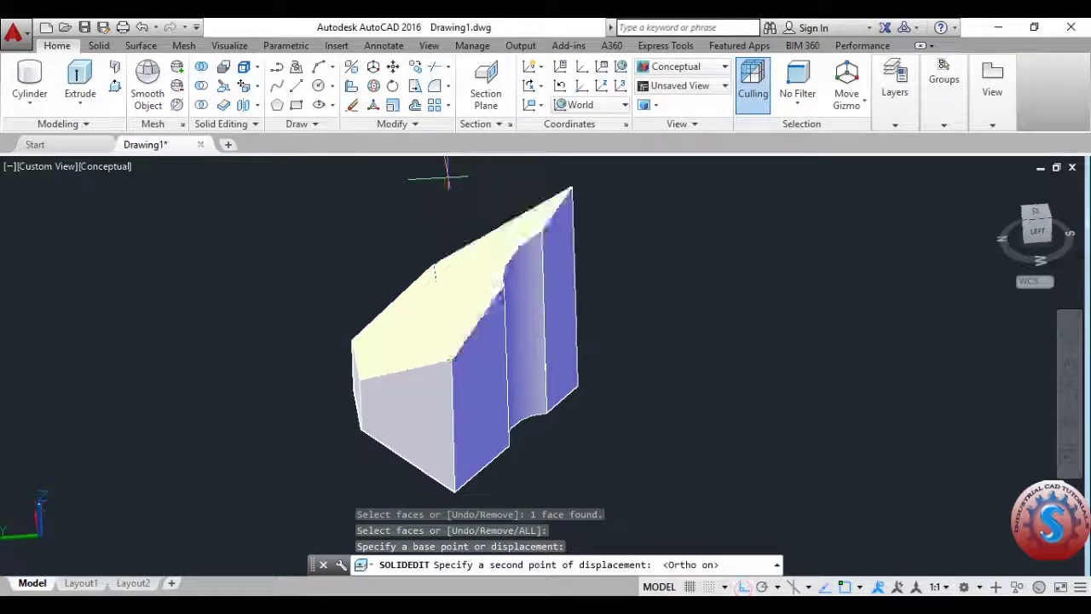
middle_click_drag(653, 315, 601, 391)
scroll(621, 347, "down", 2)
scroll(621, 351, "up", 1)
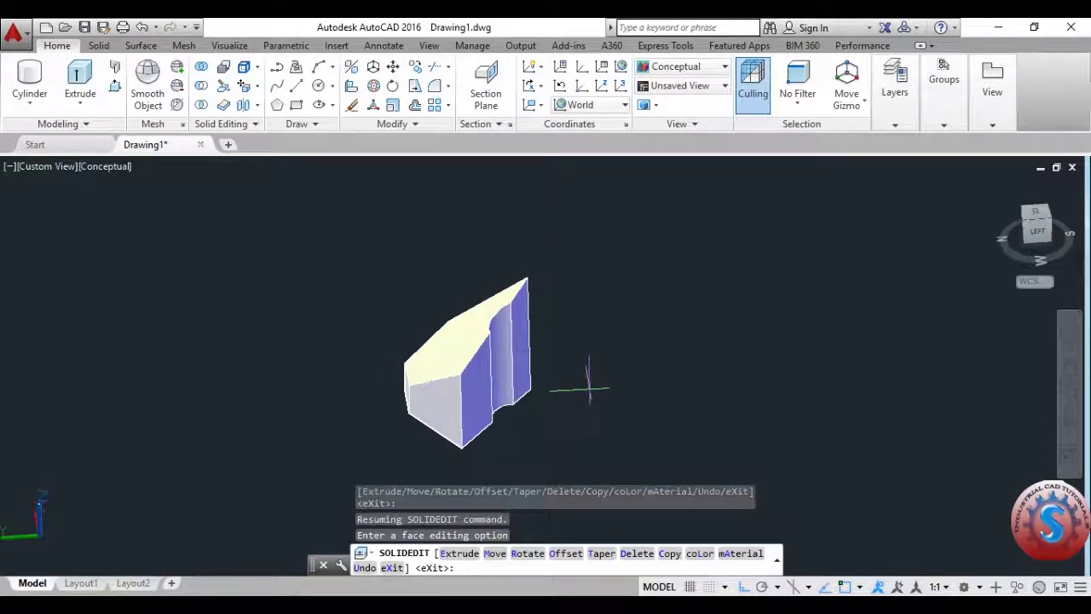
Step: Cancel face editing and use 3DFORBIT to turn the grooved side toward the viewer
key("Escape")
key("Escape")
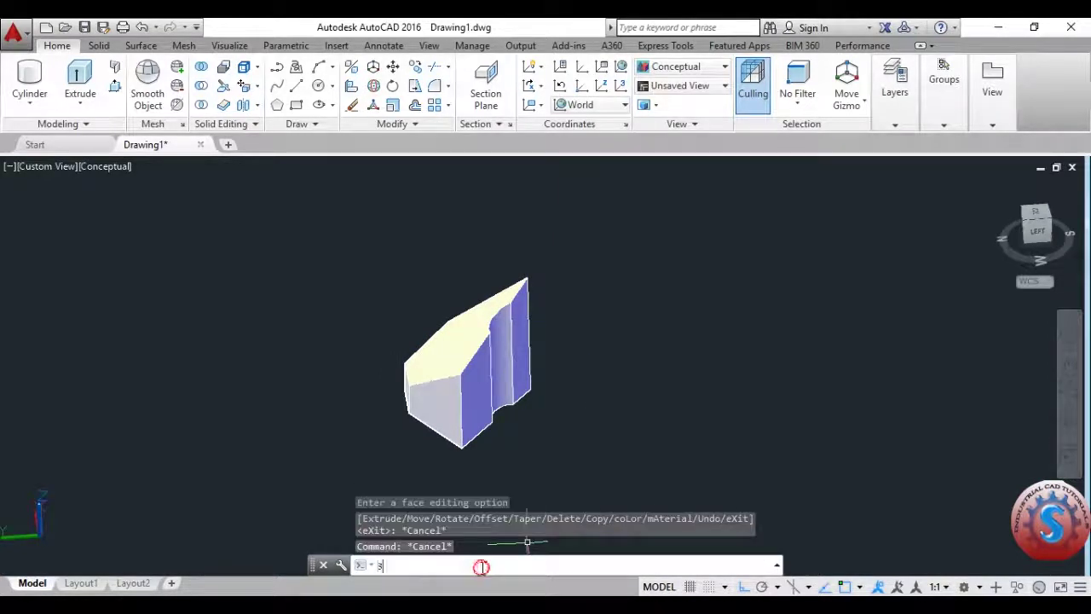
type("3df")
key("Return")
left_click_drag(613, 352, 558, 375)
key("Escape")
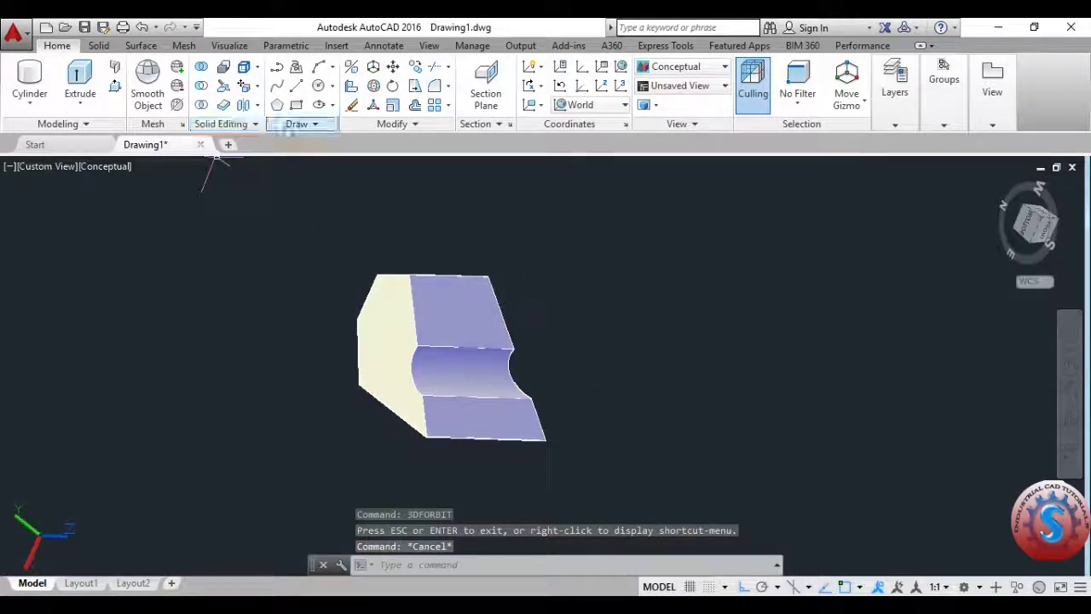
Step: Copy the solid's top face to a spot right of the solid
left_click(257, 87)
left_click(256, 86)
left_click(257, 86)
left_click(308, 222)
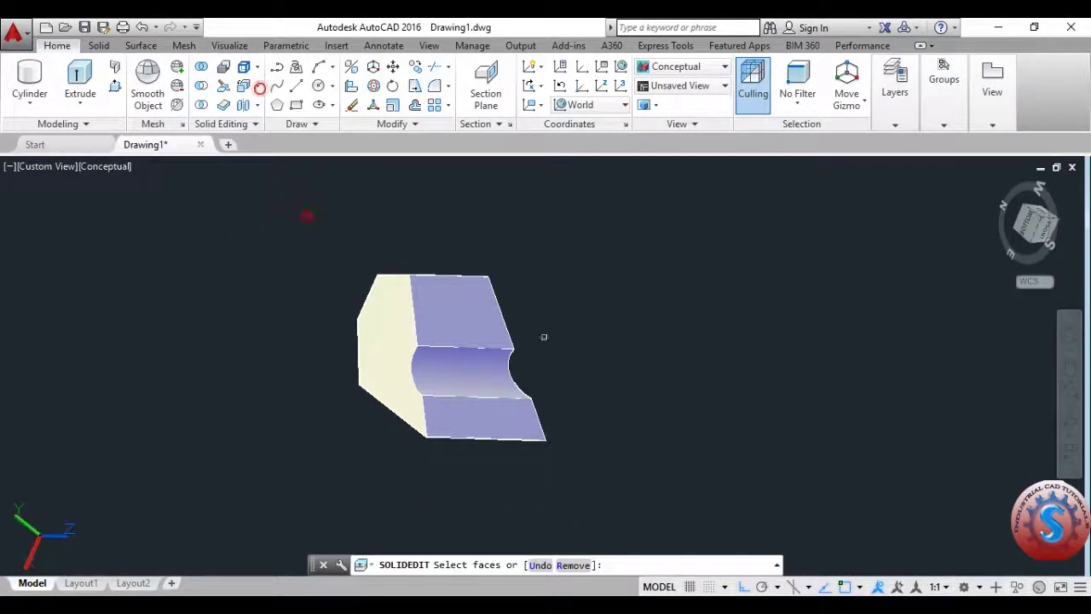
left_click(472, 317)
key("Return")
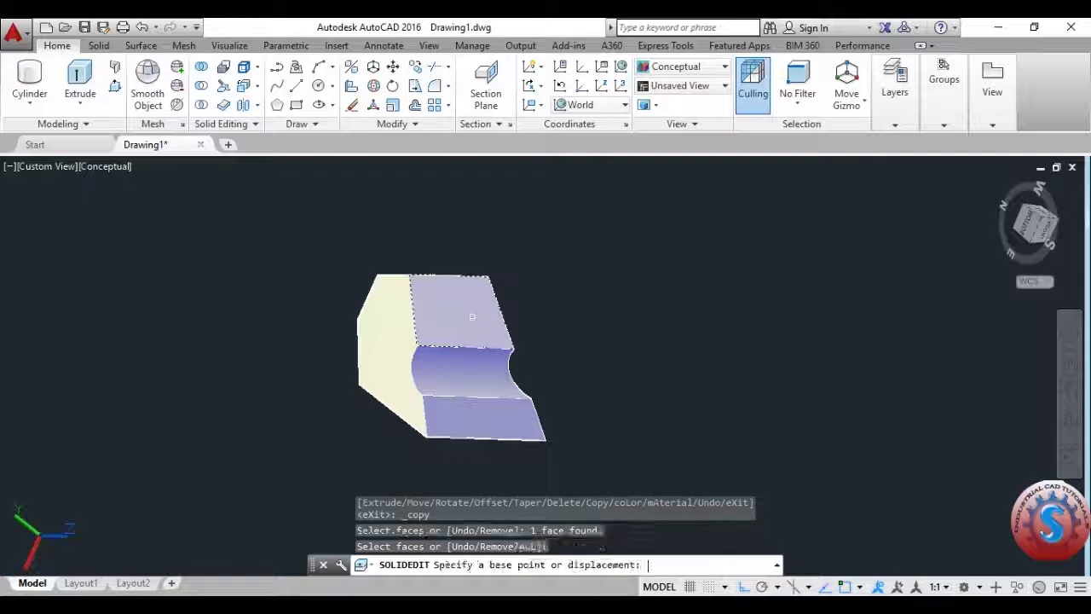
left_click(415, 345)
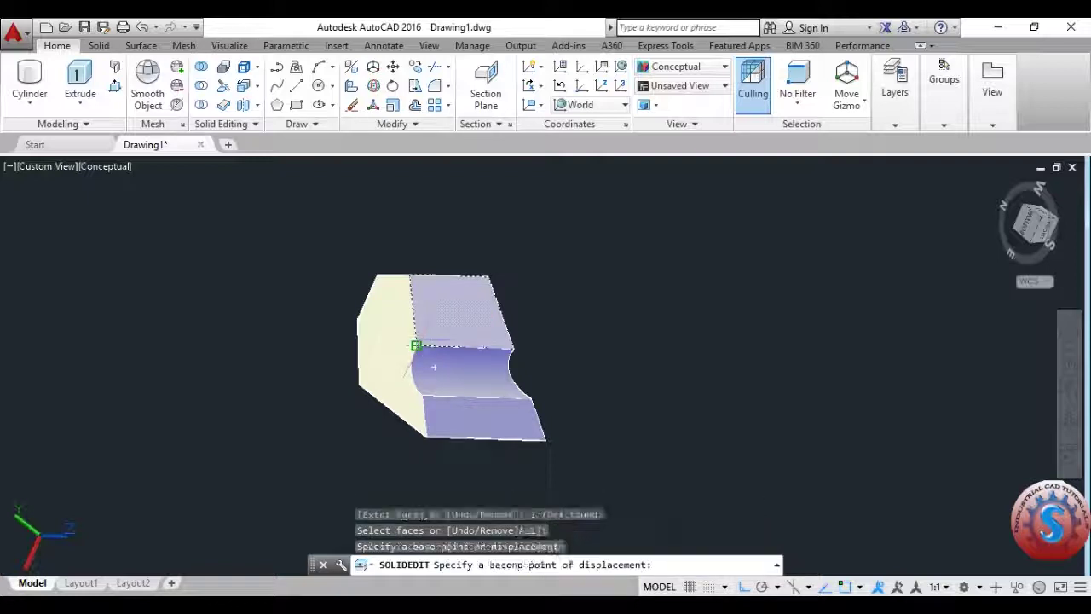
left_click(656, 323)
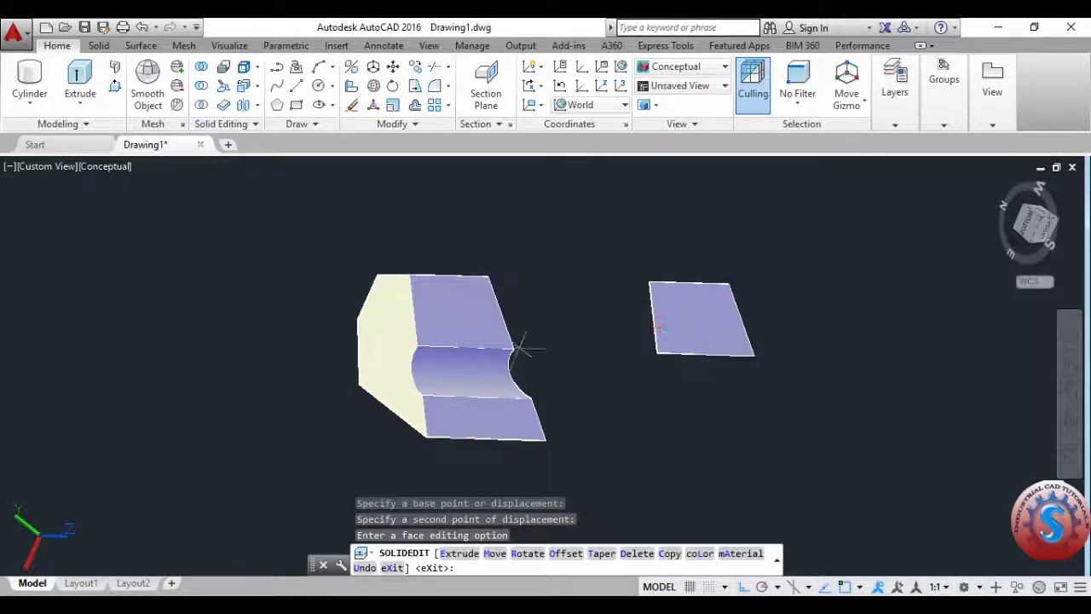
middle_click_drag(516, 350, 453, 349)
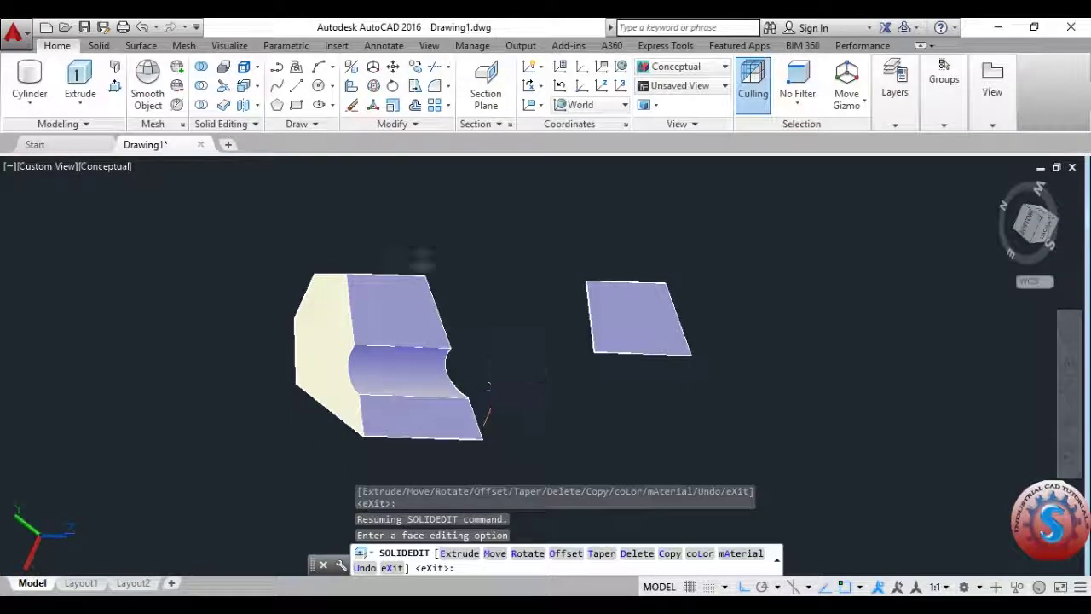
Step: Copy the groove, lower front and top faces together further right, then frame all pieces
left_click(258, 87)
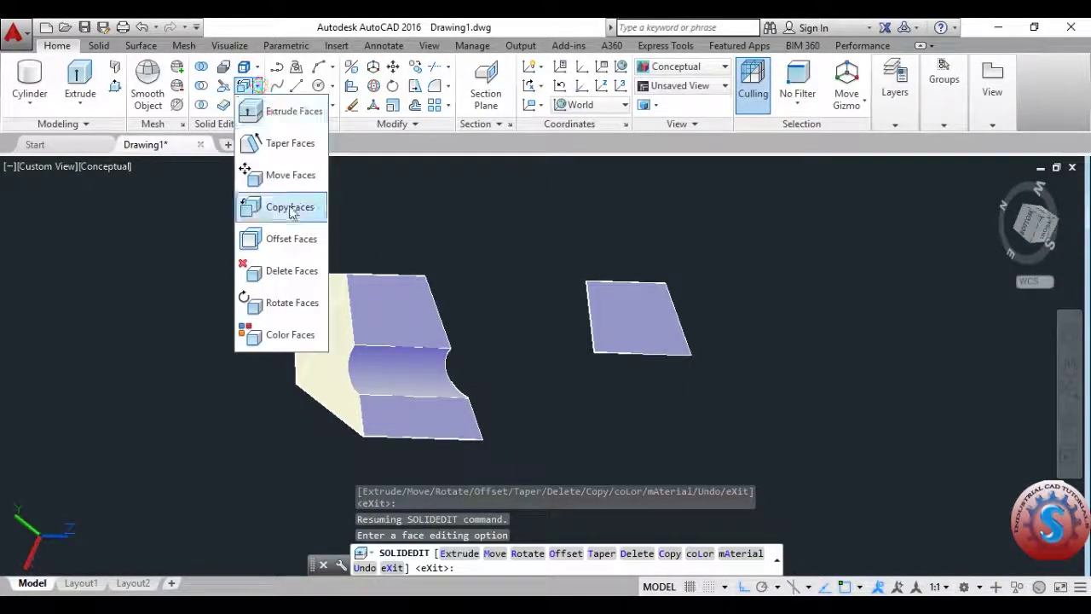
left_click(288, 208)
left_click(406, 409)
left_click(406, 411)
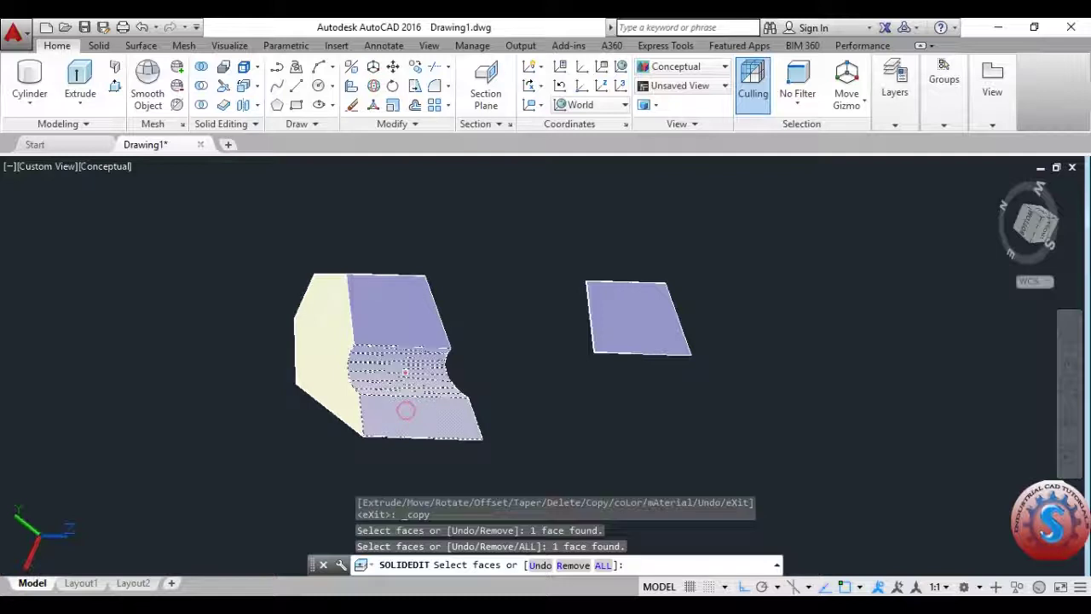
left_click(401, 325)
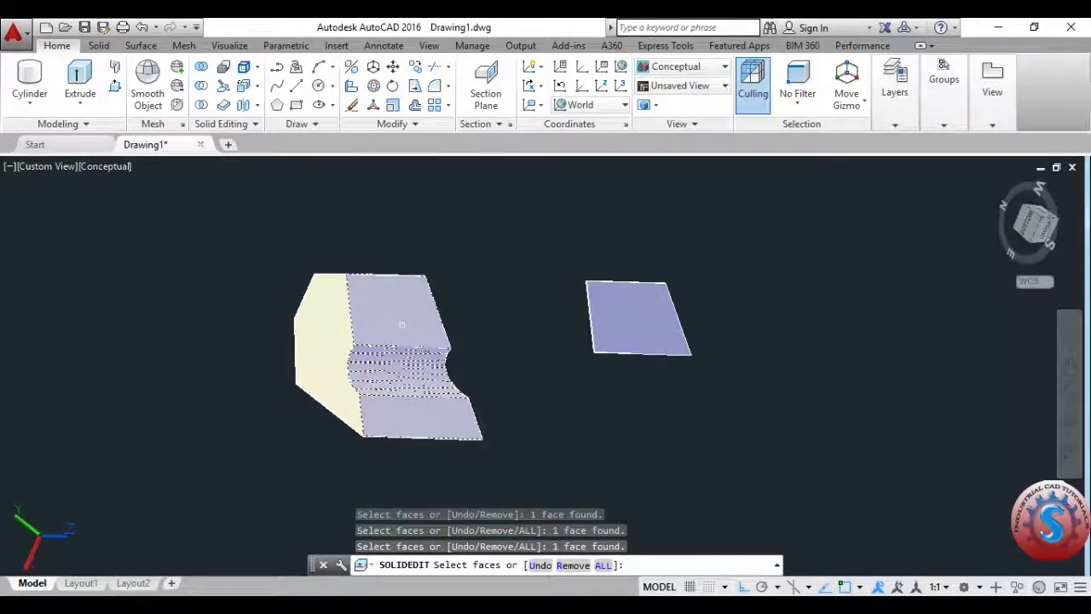
key("Return")
left_click(362, 437)
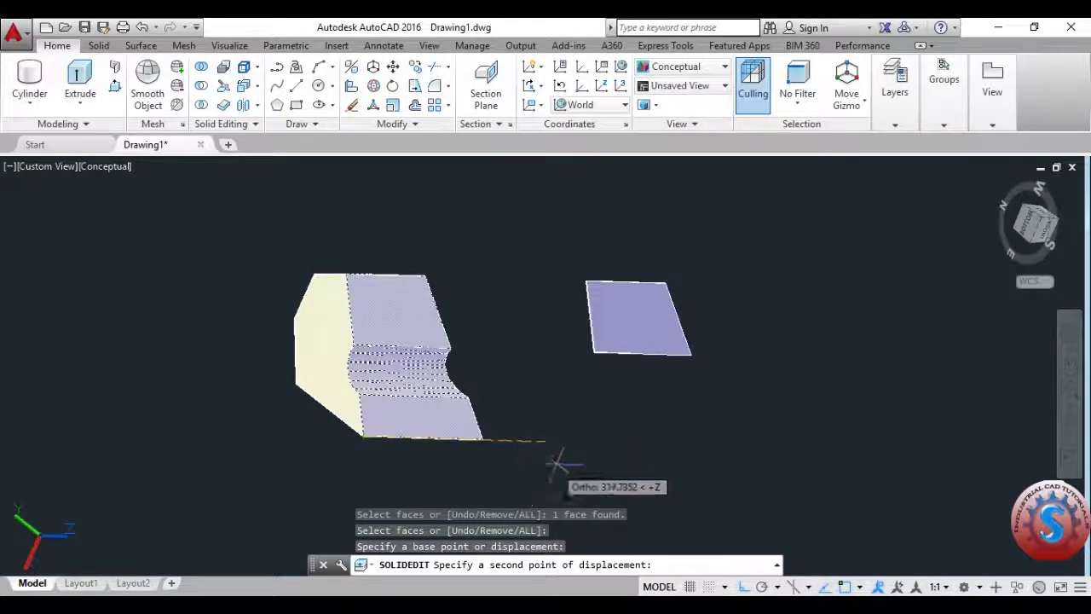
left_click(762, 422)
scroll(671, 433, "down", 5)
scroll(594, 414, "up", 5)
middle_click_drag(601, 395, 529, 370)
Step: Free-orbit the solid and both face copies to a tilted view, then nudge the view up
key("Escape")
key("Escape")
key("Escape")
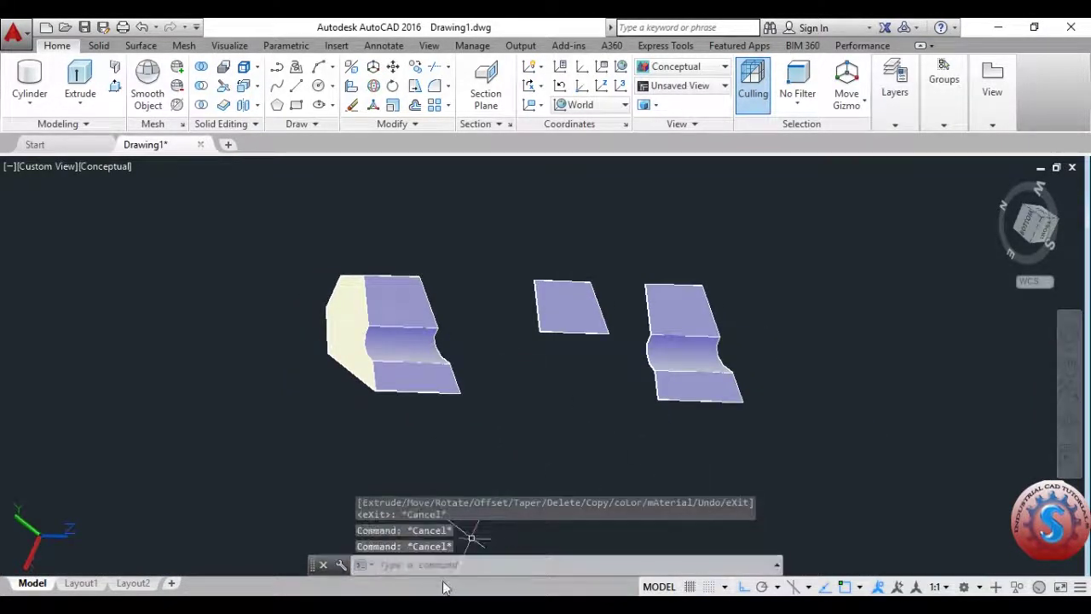
type("3dfo")
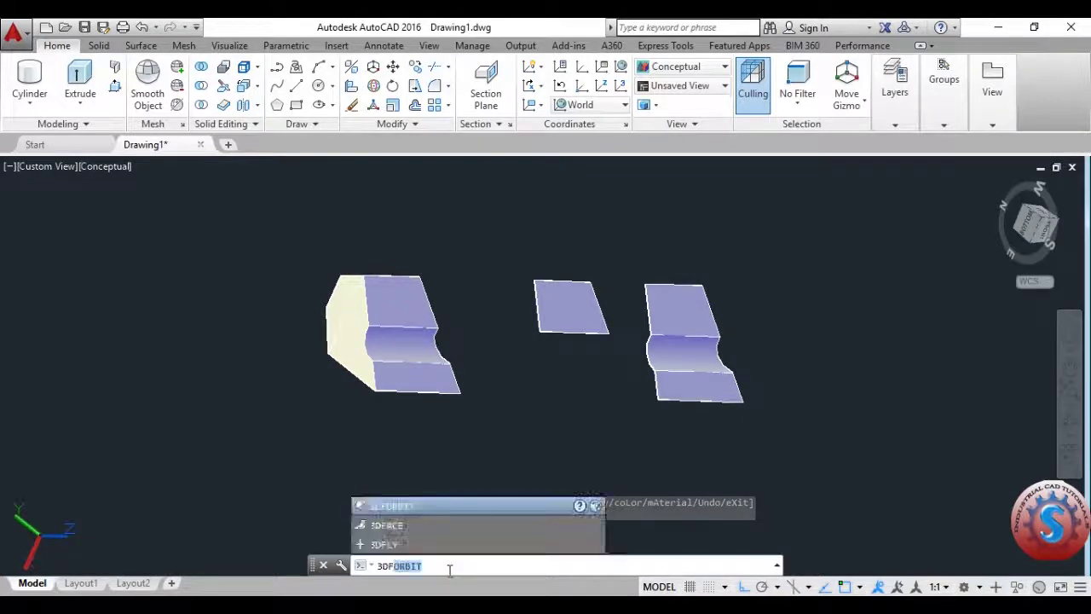
key("Return")
mouse_move(537, 269)
left_mouse_down()
mouse_move(713, 344)
mouse_move(670, 327)
mouse_move(552, 334)
mouse_move(550, 375)
mouse_move(531, 394)
mouse_move(386, 367)
mouse_move(473, 379)
mouse_move(451, 349)
mouse_move(610, 356)
left_mouse_up()
key("Escape")
key("Escape")
middle_click_drag(524, 393, 527, 369)
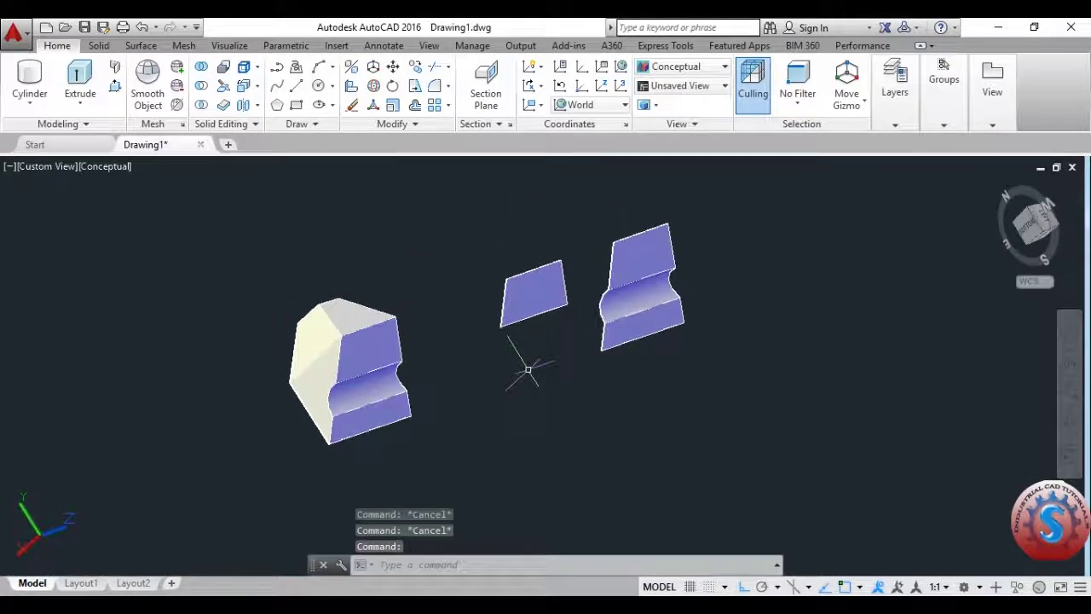
left_click(255, 90)
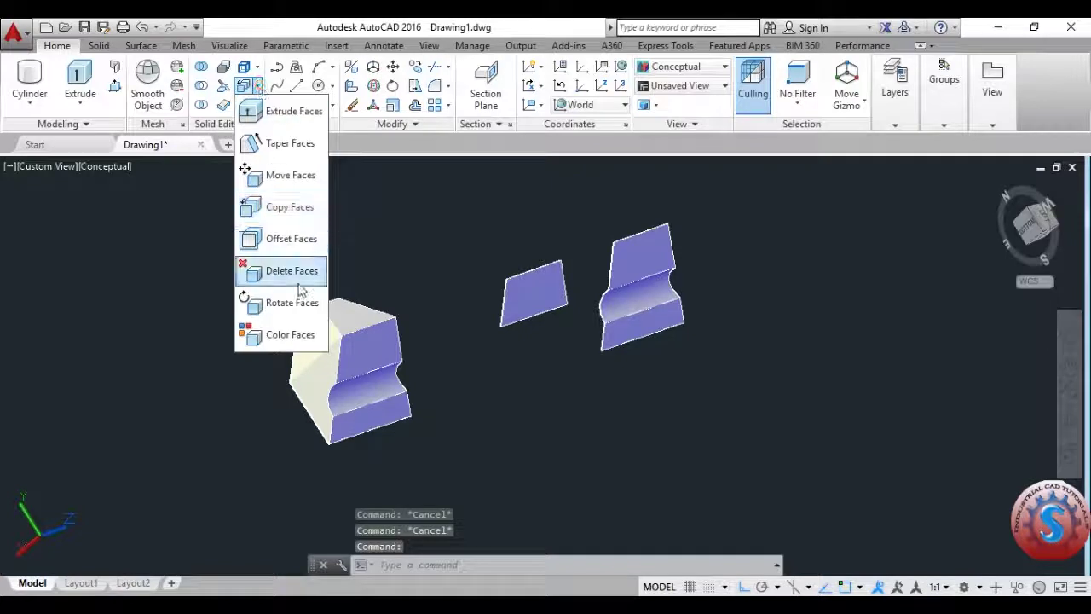
left_click(301, 242)
left_click(380, 359)
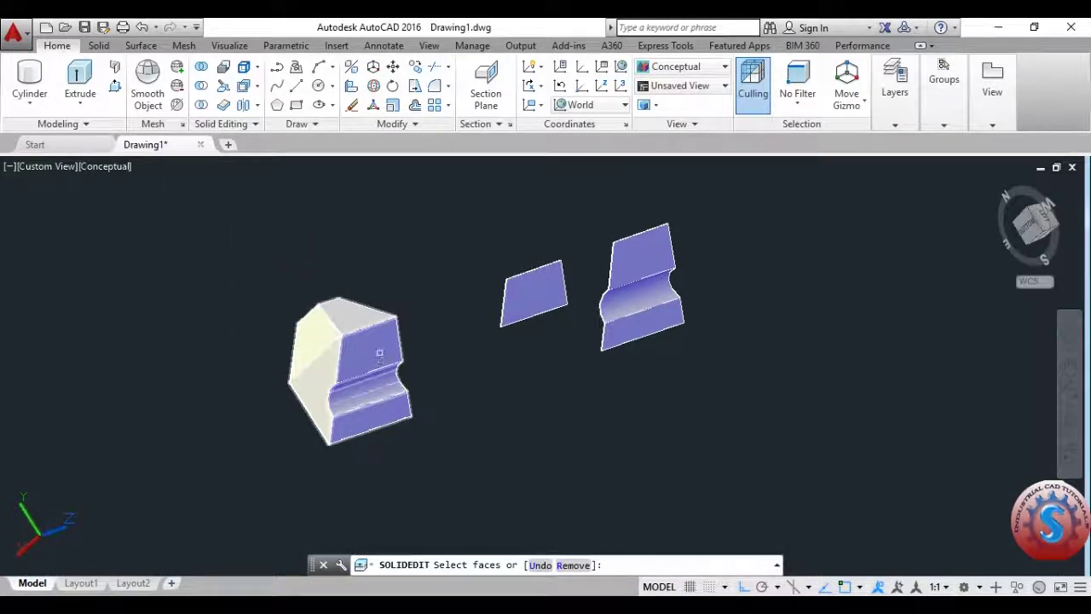
left_click(379, 354)
left_click(373, 391)
left_click(380, 415)
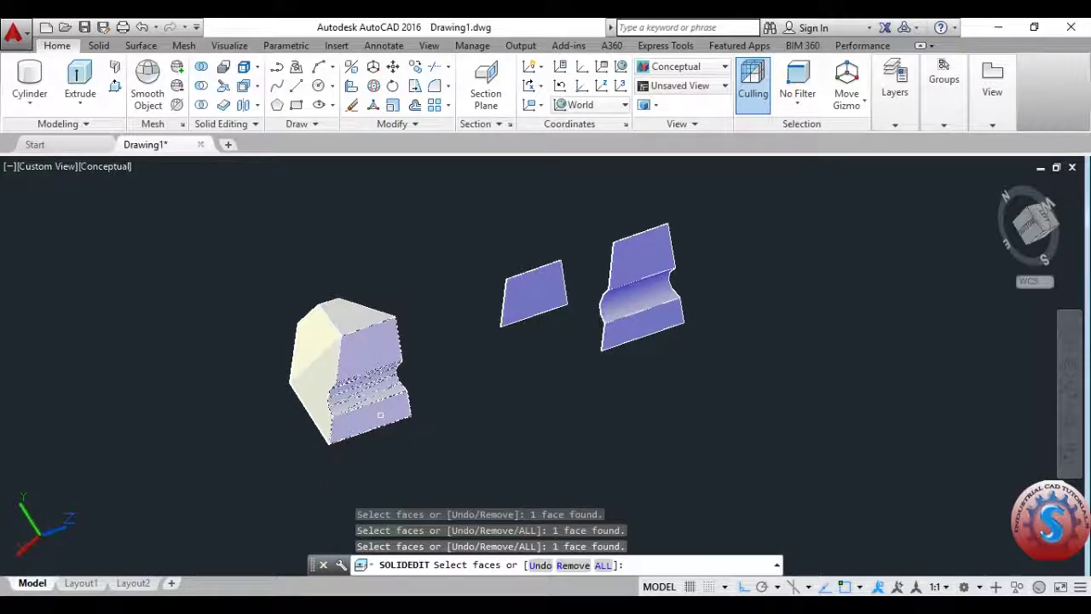
key("Return")
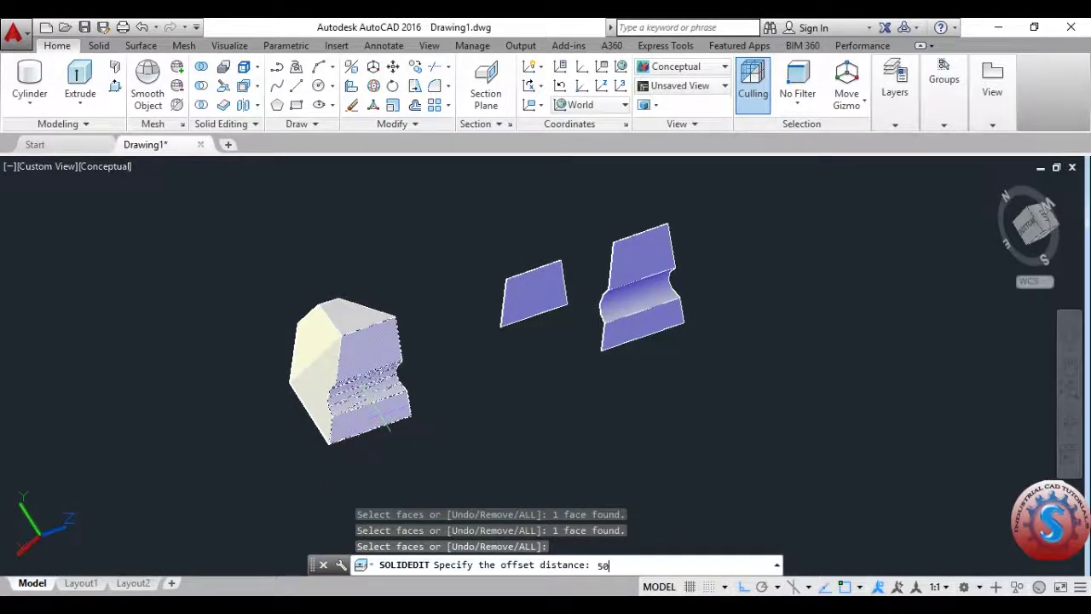
key("Return")
mouse_move(418, 396)
middle_mouse_down()
mouse_move(455, 370)
mouse_move(426, 385)
middle_mouse_up()
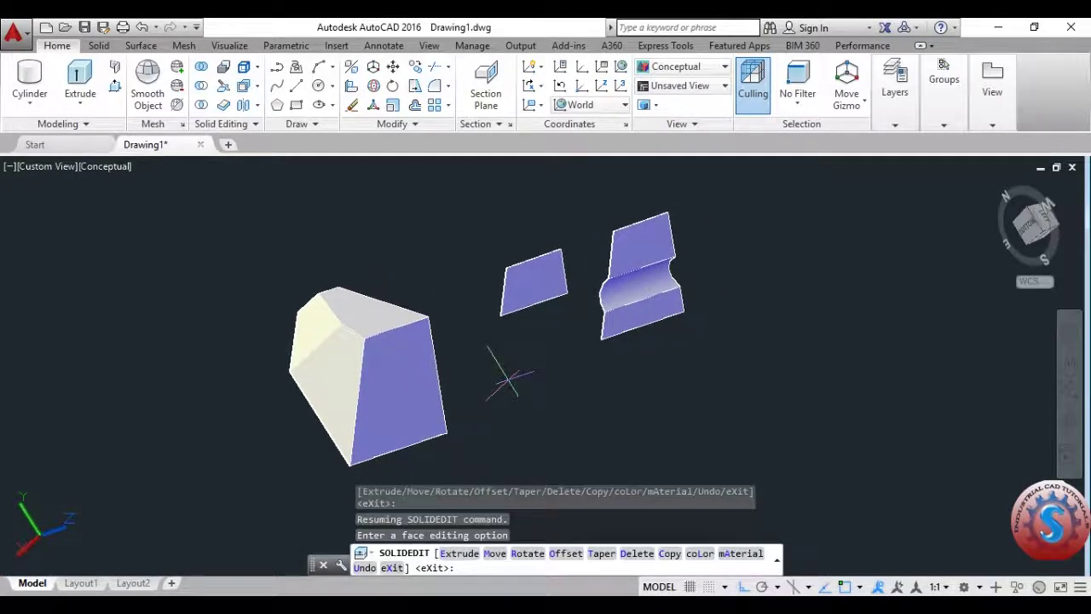
key("ctrl+z")
key("Escape")
key("Escape")
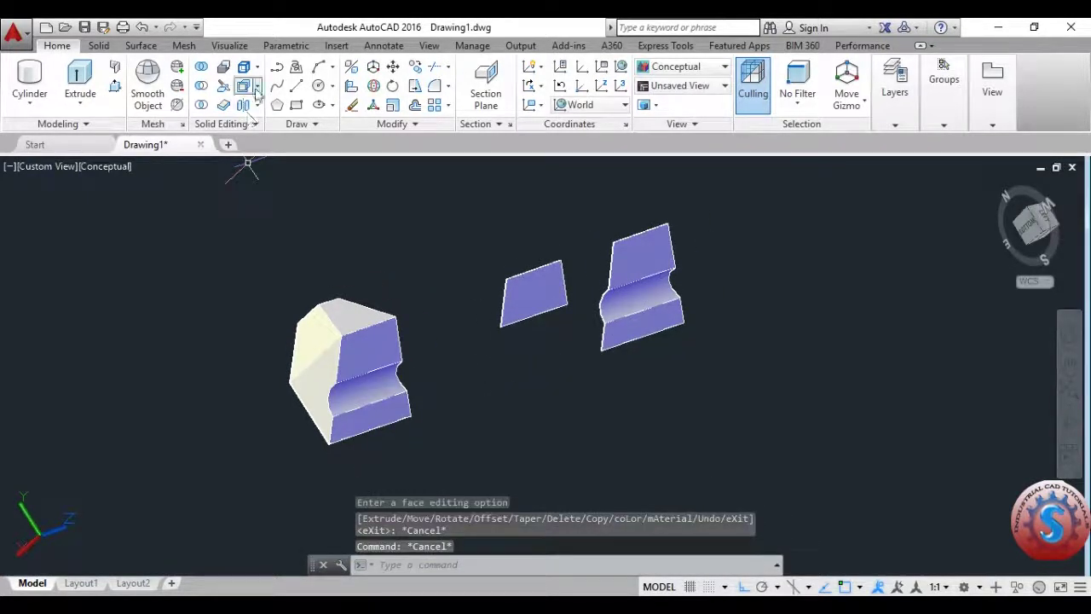
left_click(256, 89)
left_click(281, 271)
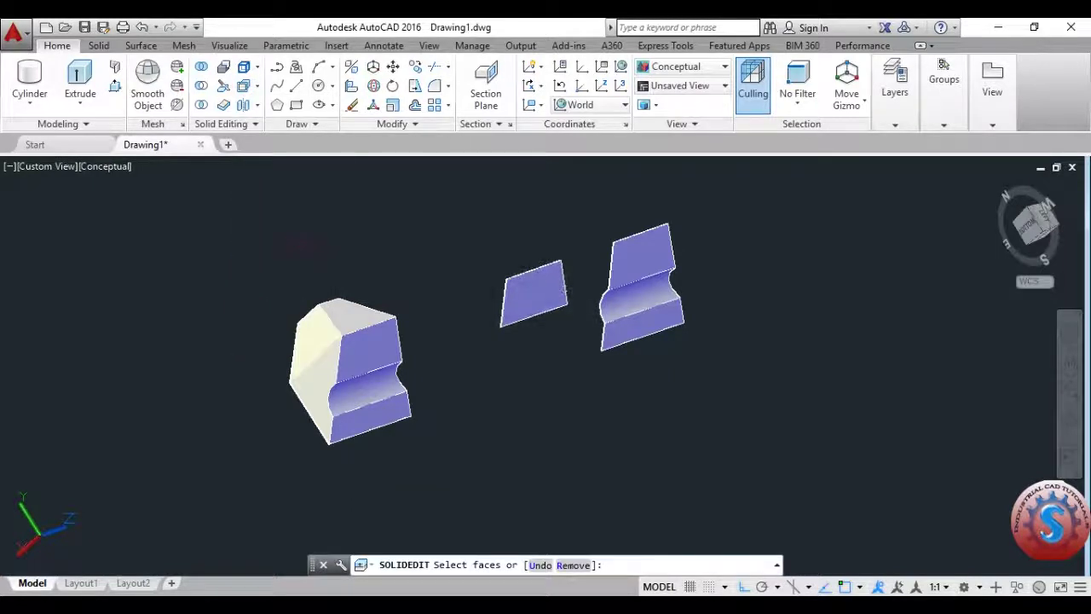
left_click(554, 294)
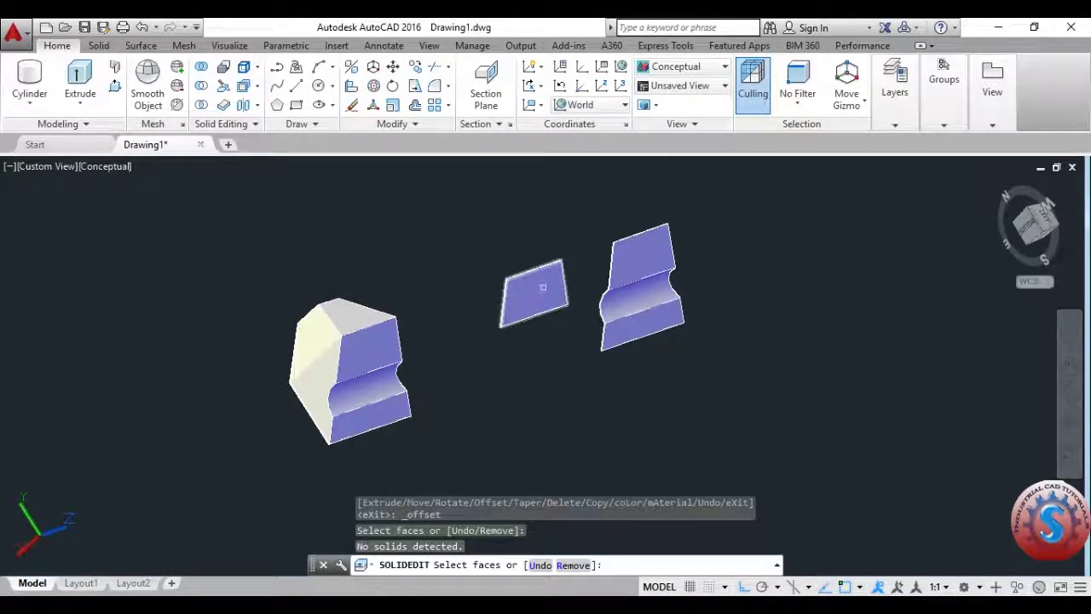
left_click(543, 287)
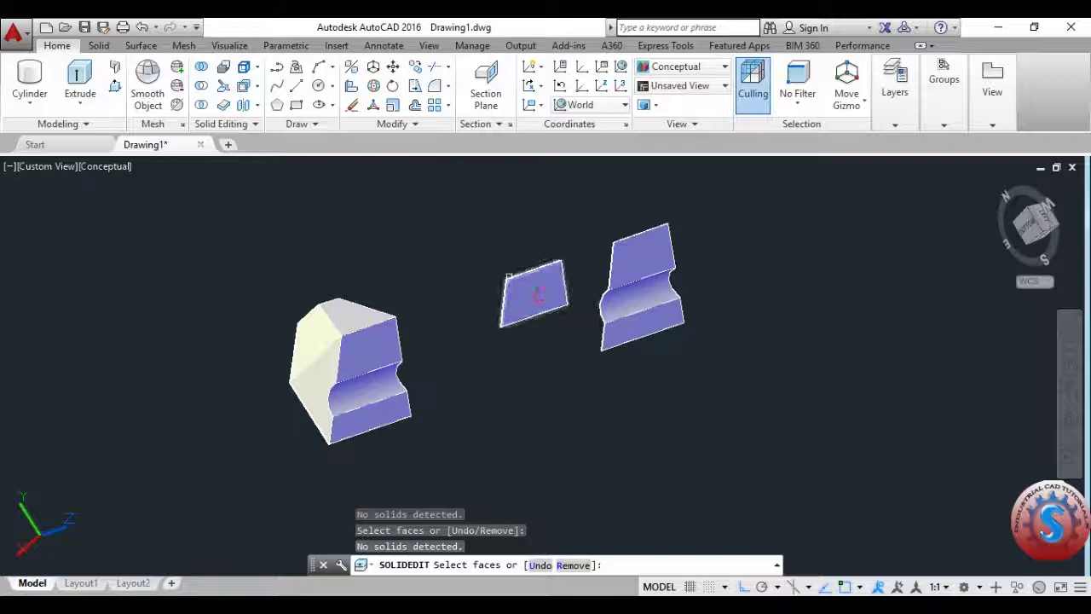
left_click(509, 277)
key("Return")
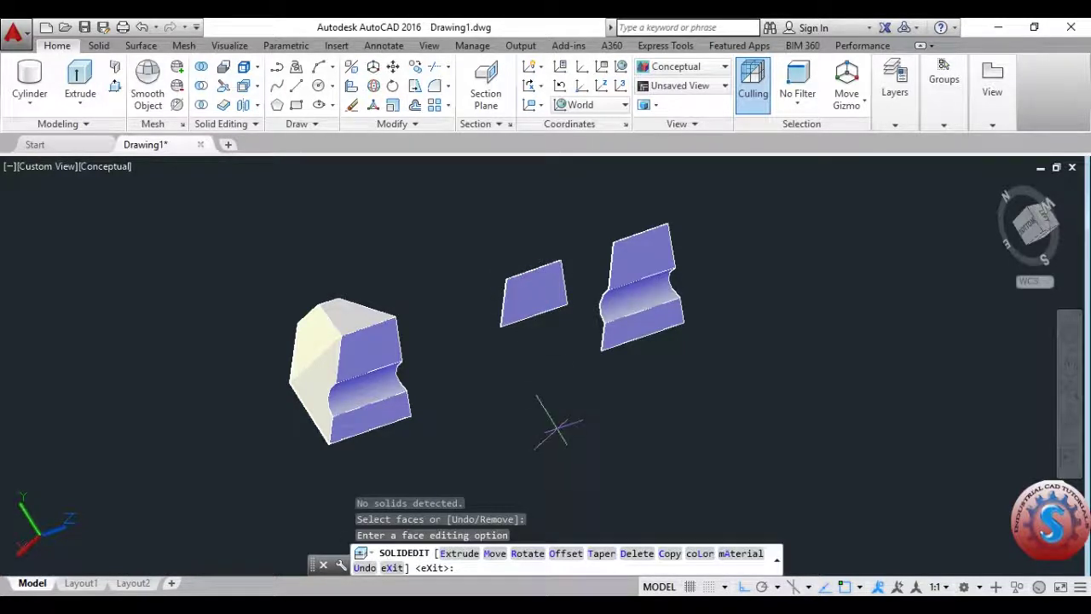
key("Escape")
key("Escape")
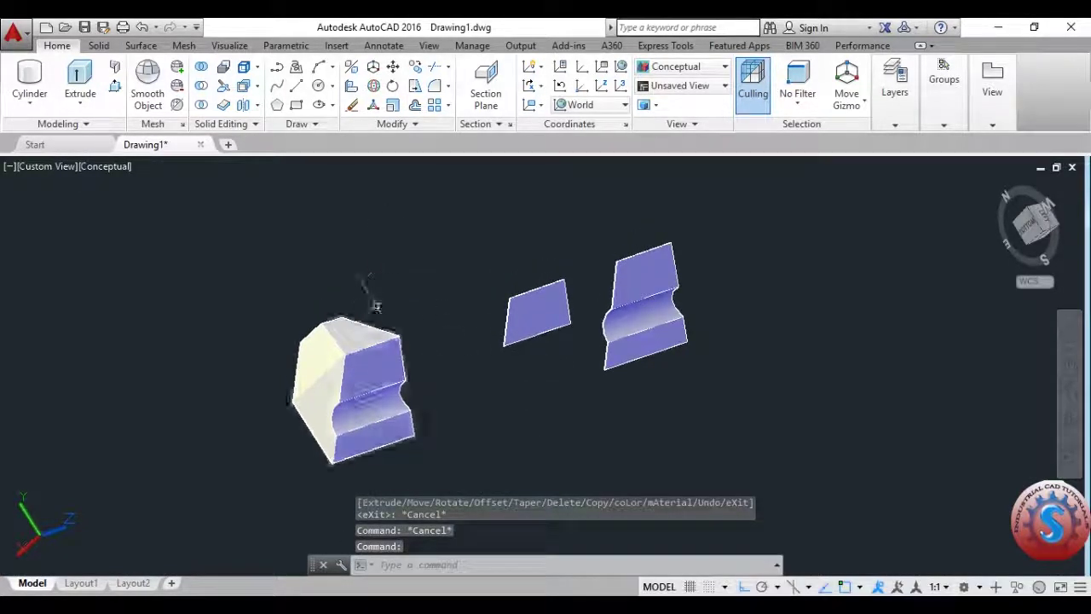
Step: Offset the solid's top face outward by 5 with Offset Faces
left_click(258, 86)
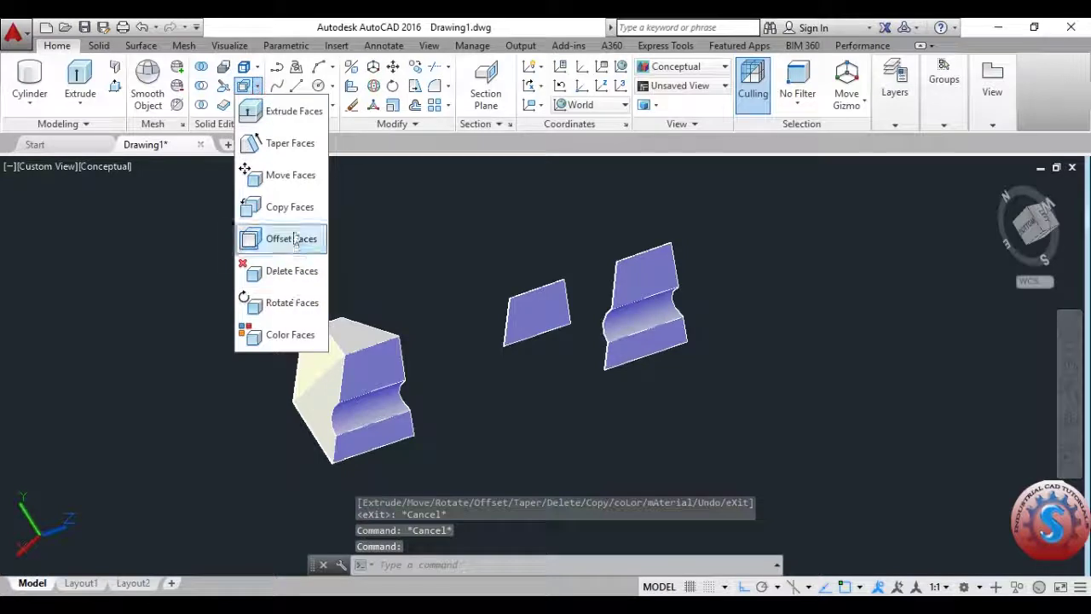
left_click(289, 235)
left_click(355, 336)
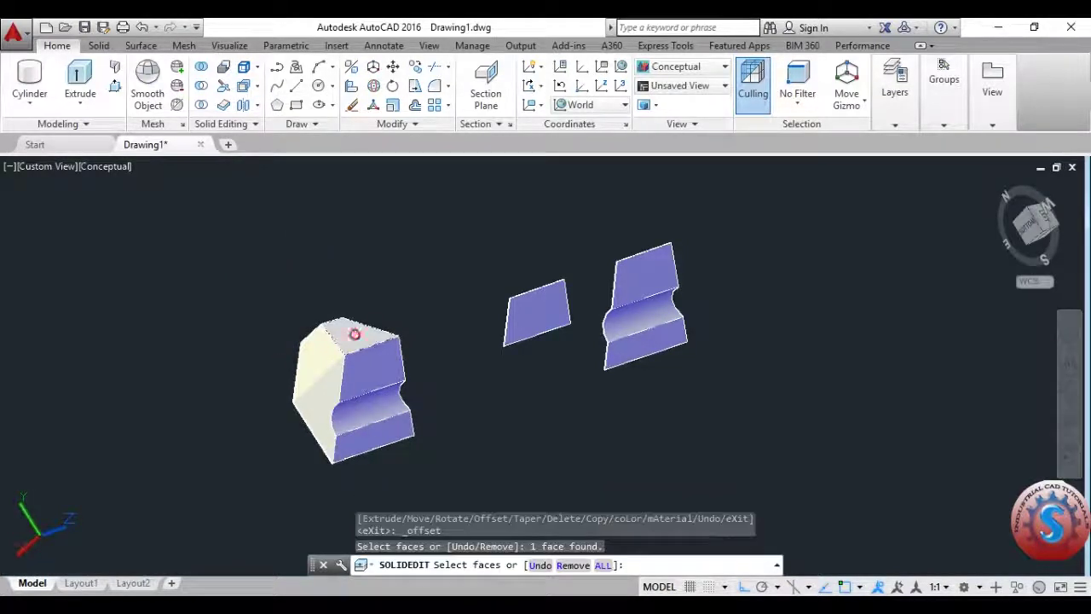
key("Return")
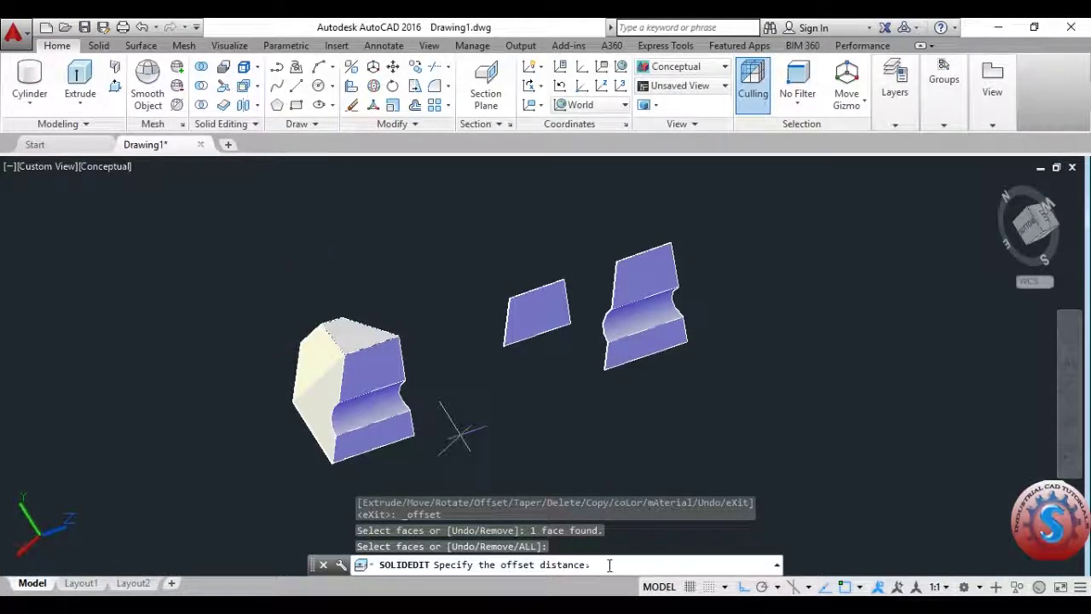
type("5")
key("Return")
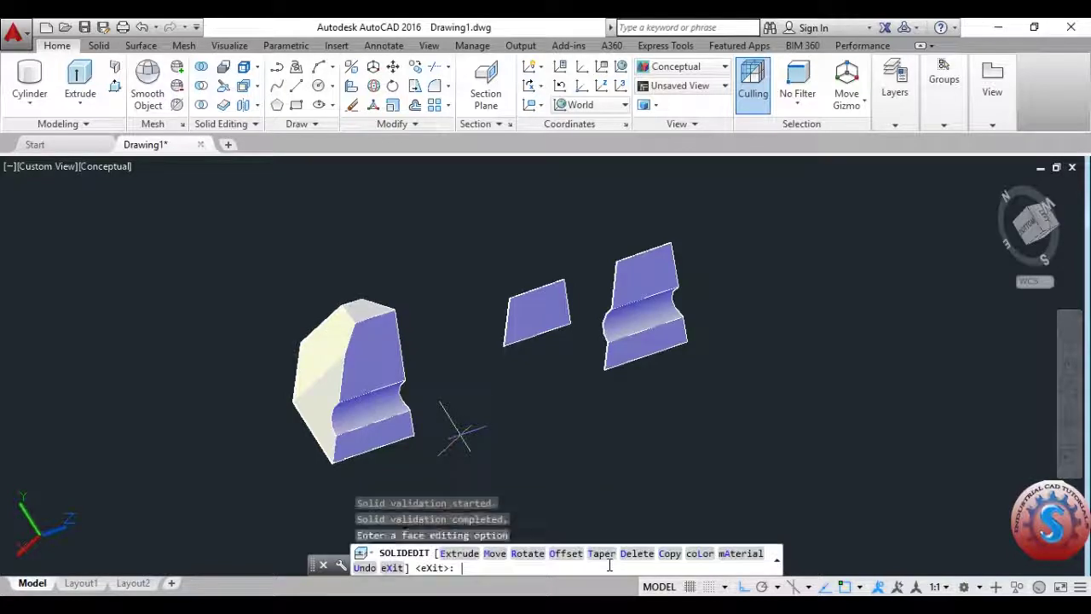
key("Escape")
key("Escape")
Step: Pan and free-orbit around the solids to inspect the offset result
middle_click_drag(399, 554, 460, 570)
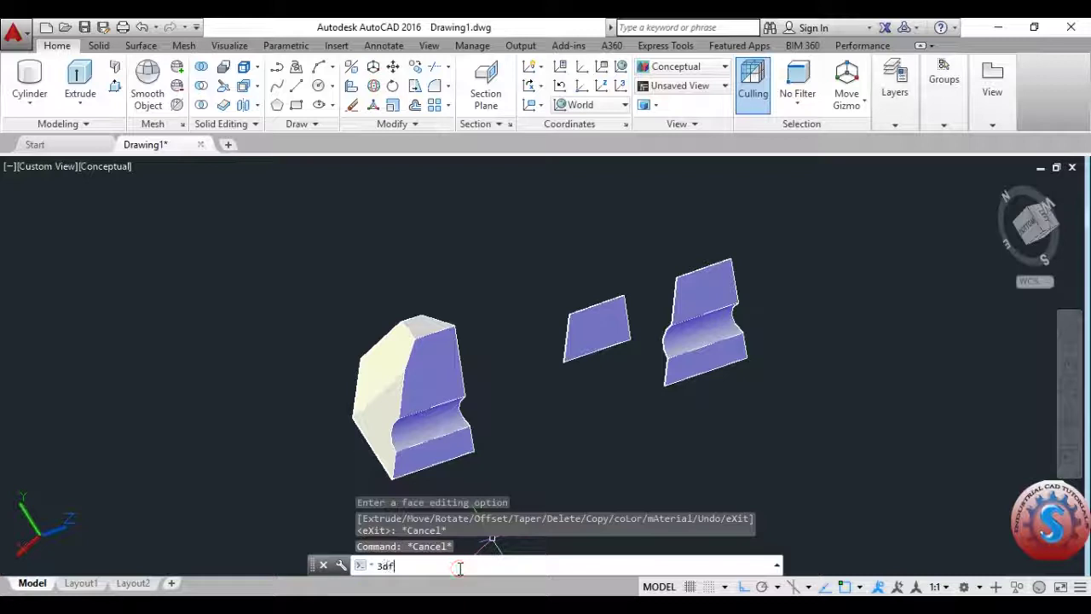
type("3df")
key("Return")
left_click_drag(517, 285, 520, 380)
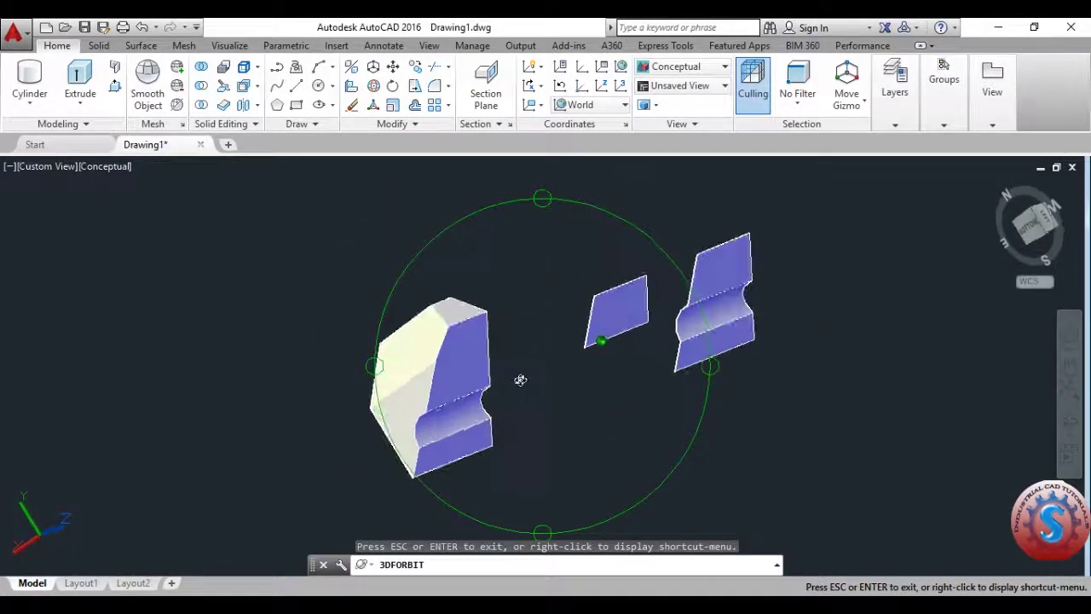
key("Escape")
key("Escape")
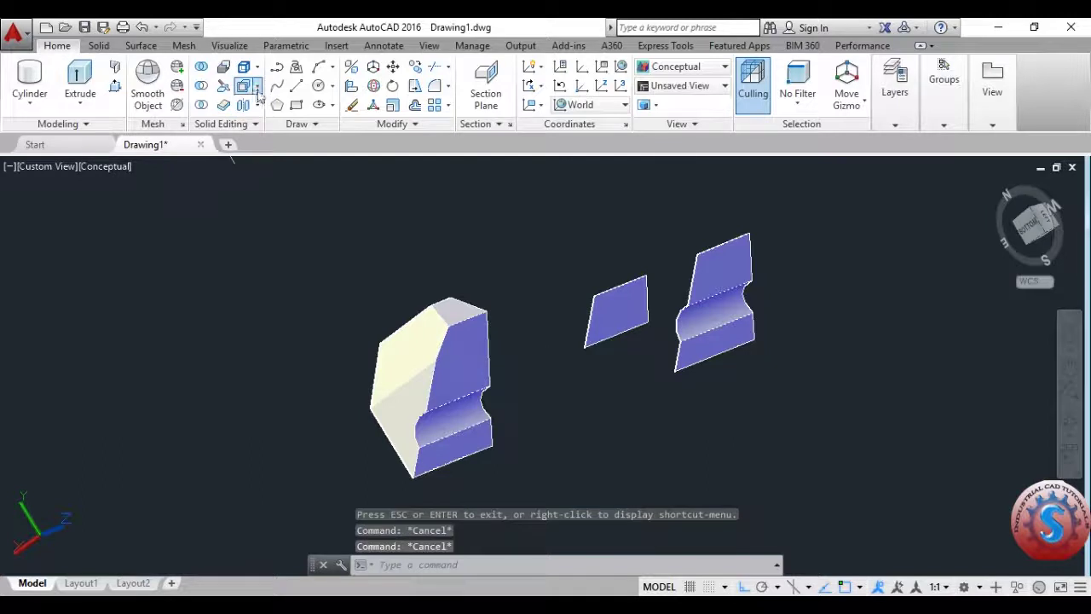
left_click(256, 88)
left_click(295, 271)
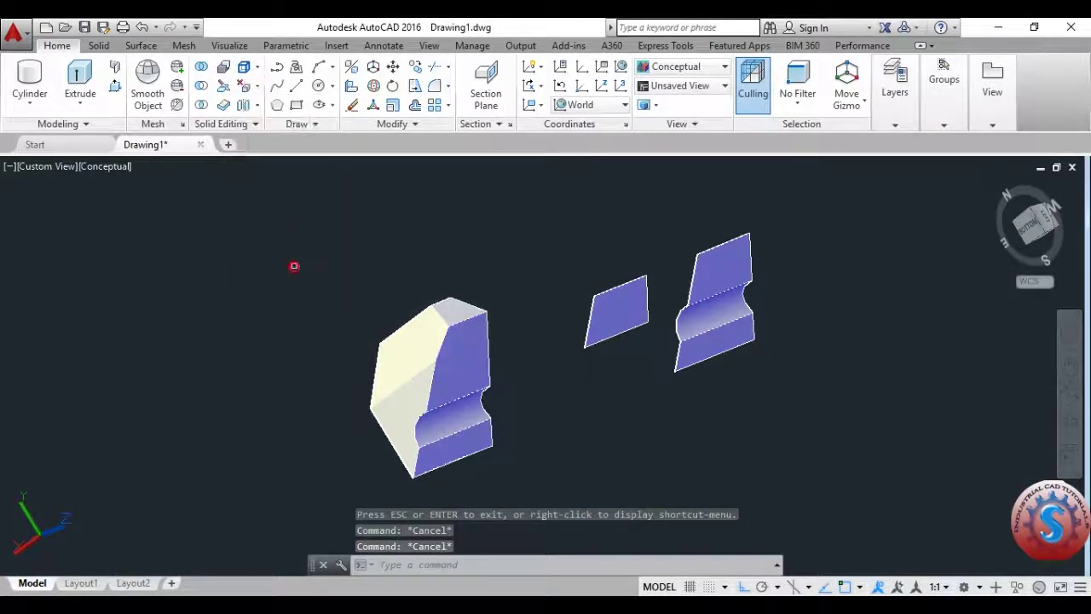
left_click(468, 311)
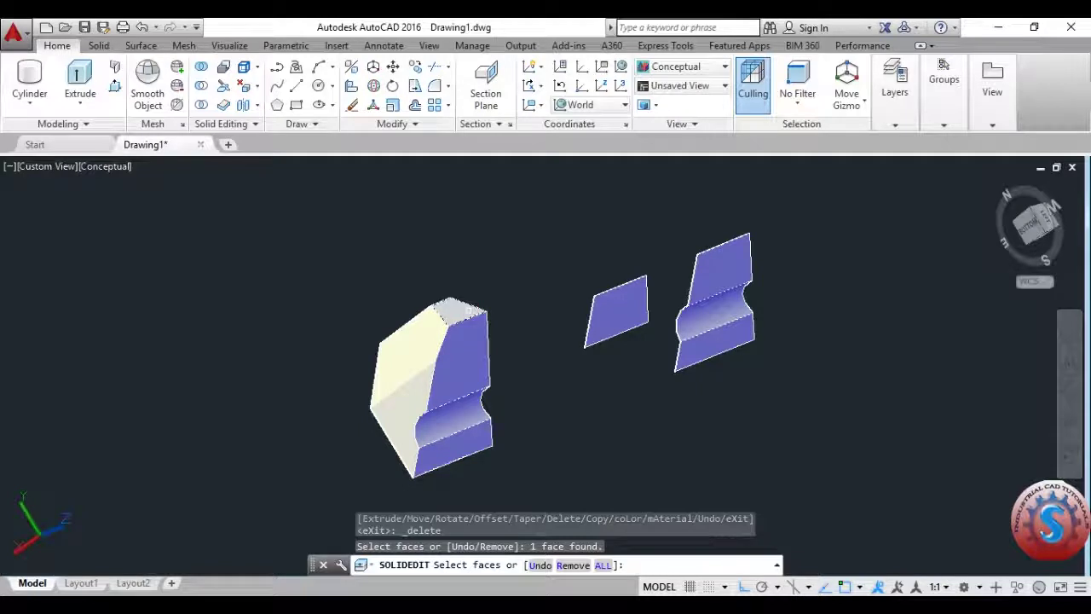
key("Return")
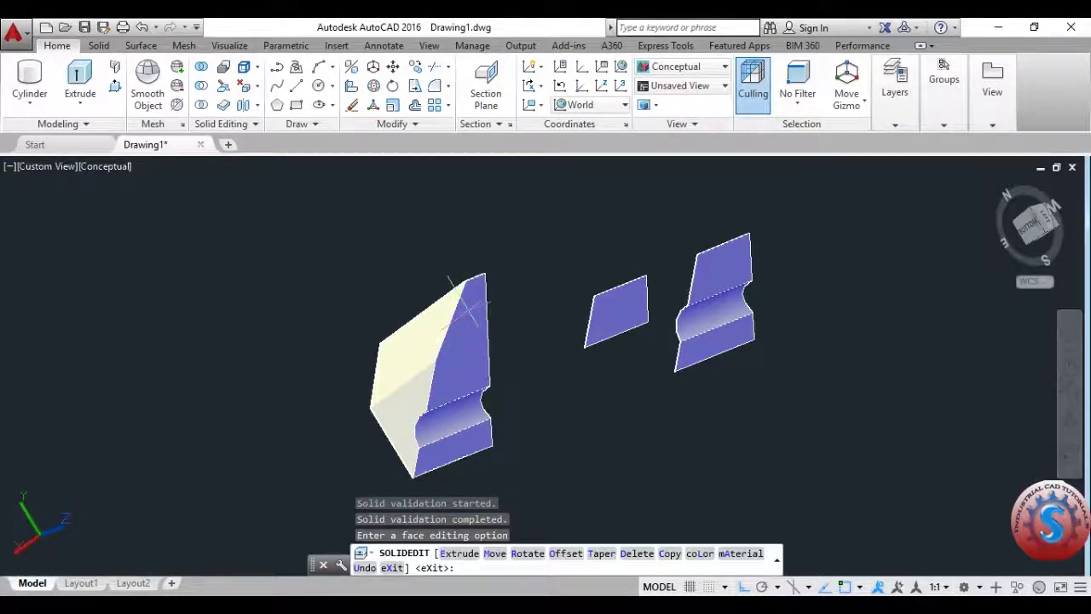
key("ctrl+z")
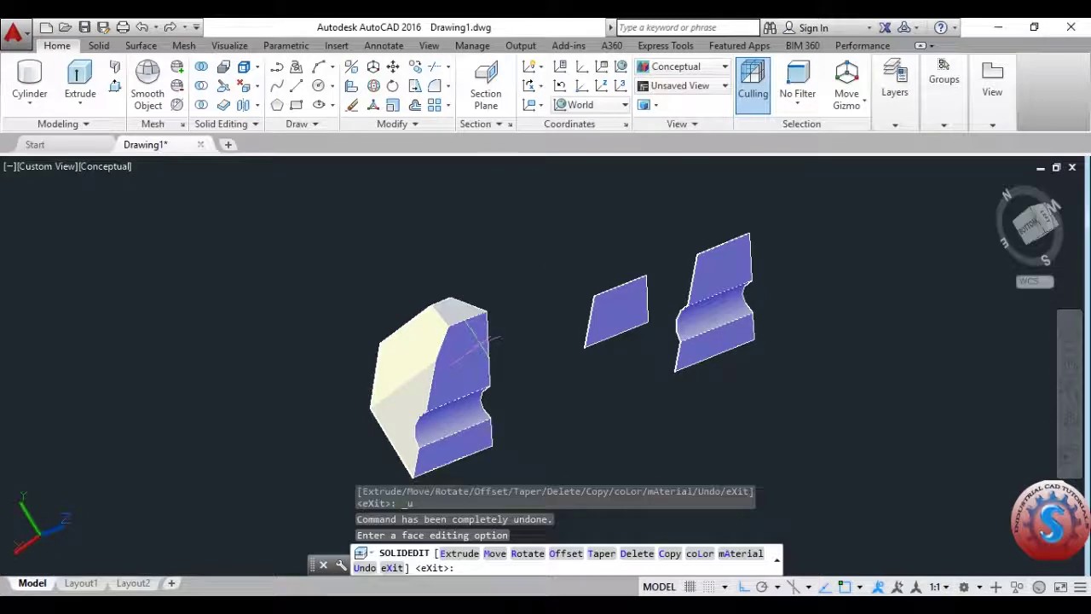
key("Escape")
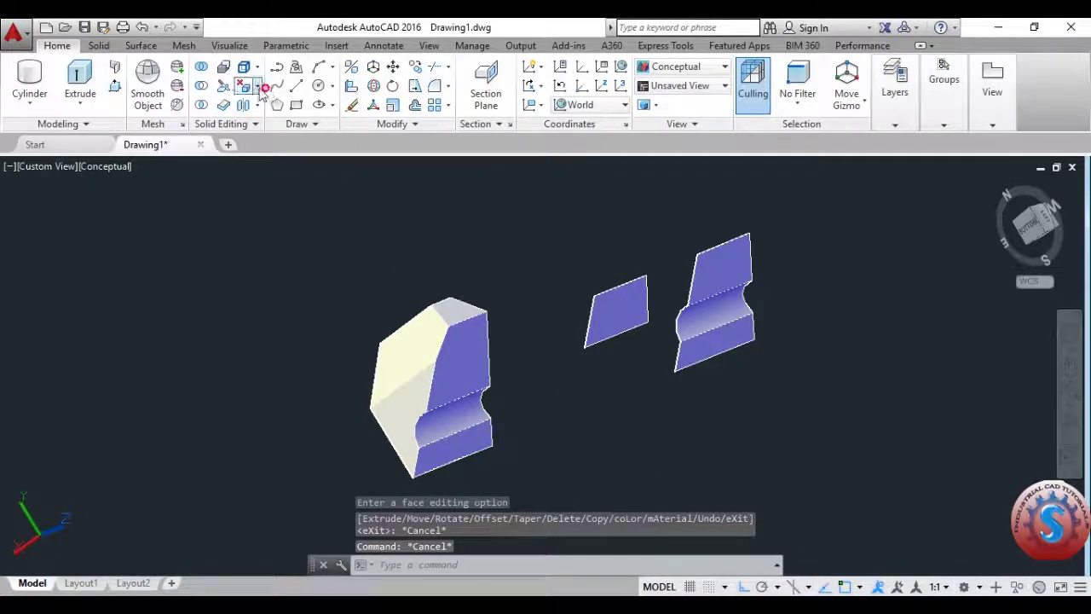
left_click(259, 89)
left_click(281, 270)
left_click(452, 412)
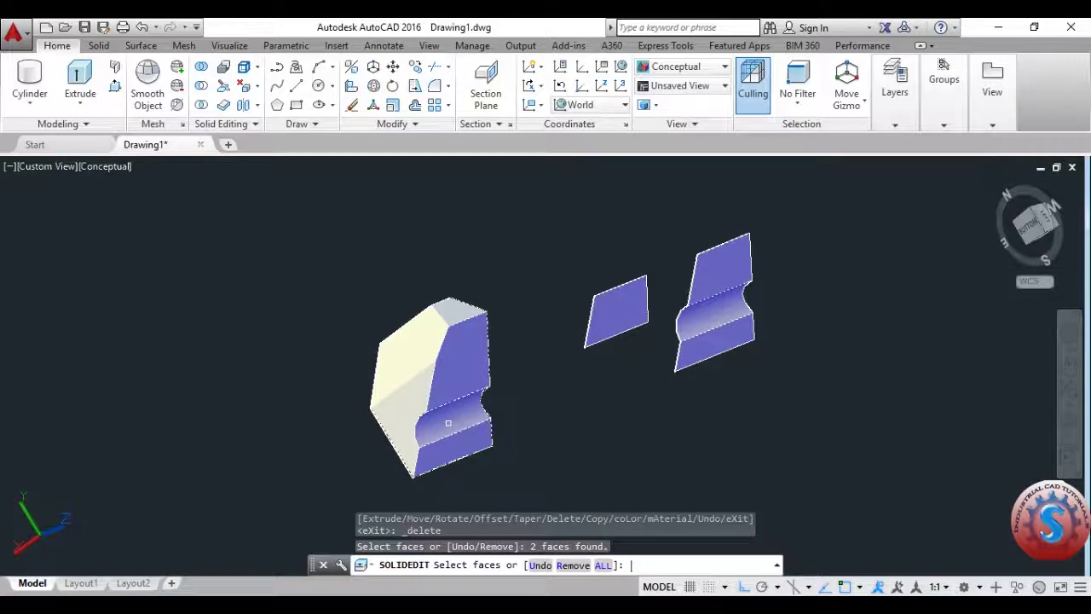
key("Return")
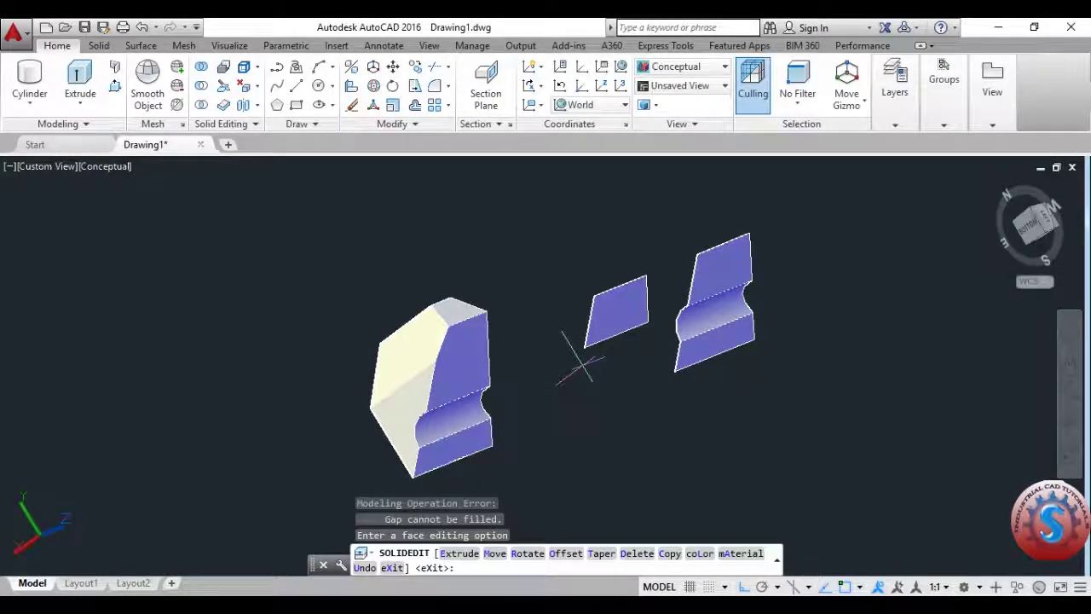
key("Escape")
key("Escape")
key("Escape")
key("Escape")
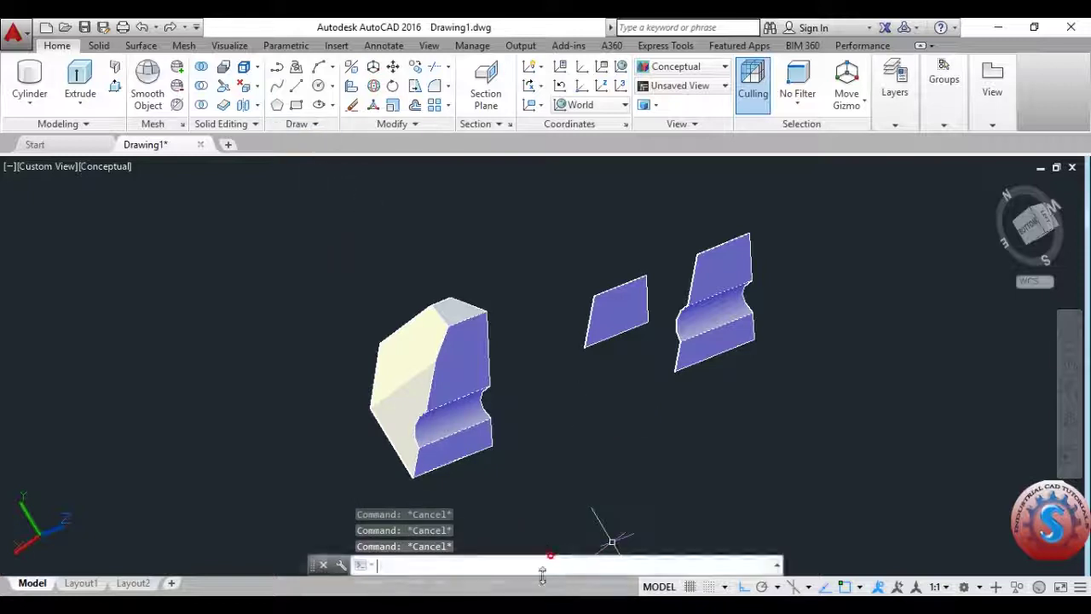
left_click(658, 521)
key("Escape")
key("Escape")
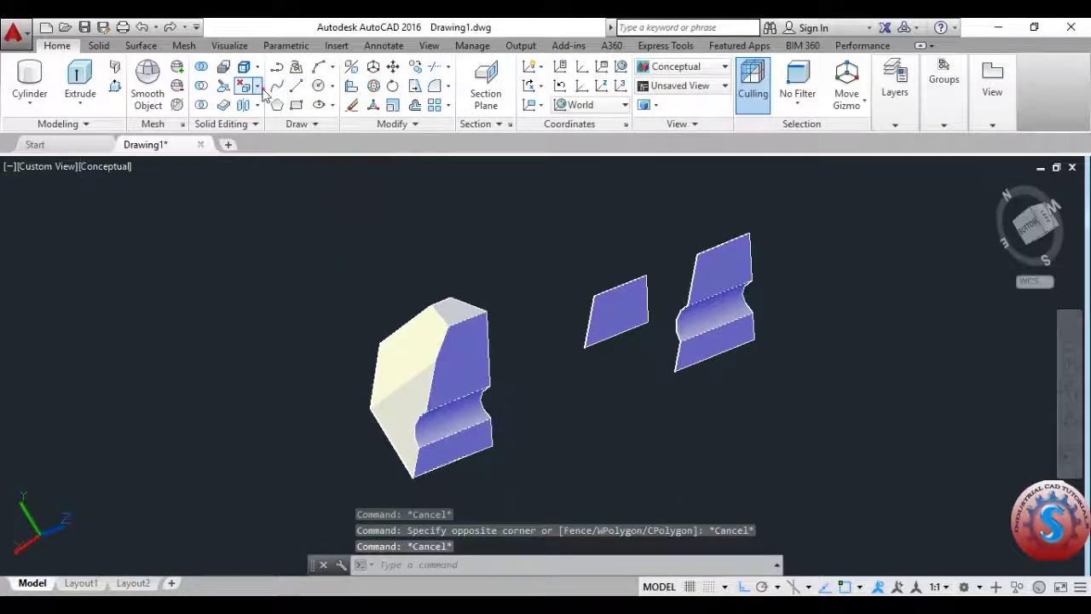
Step: Delete the block's slanted lower side face so adjacent faces close the gap
left_click(263, 88)
left_click(303, 272)
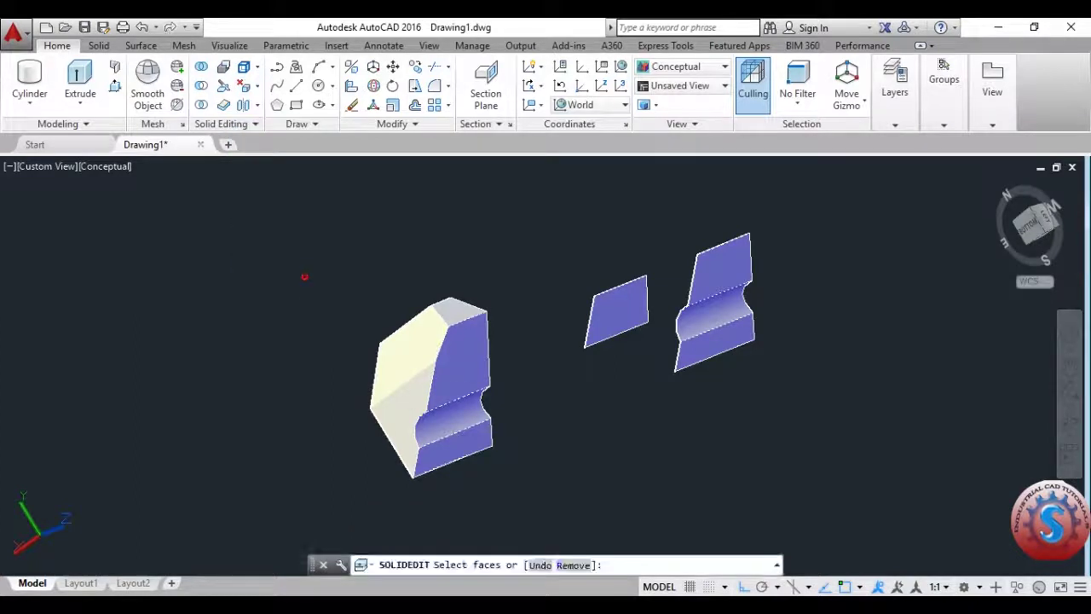
left_click(414, 385)
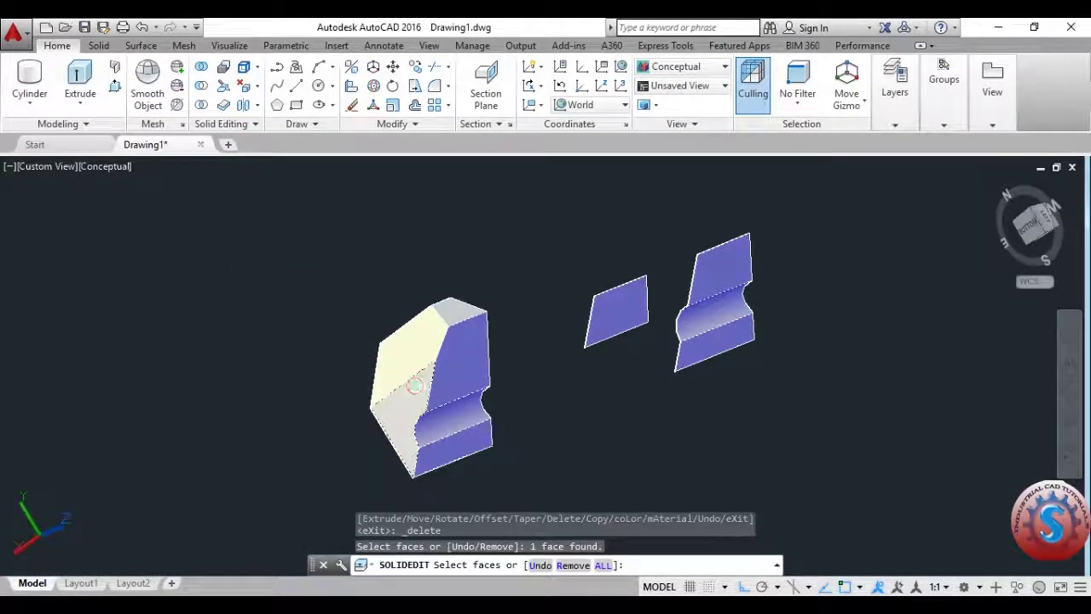
key("Return")
middle_click_drag(655, 353, 647, 337)
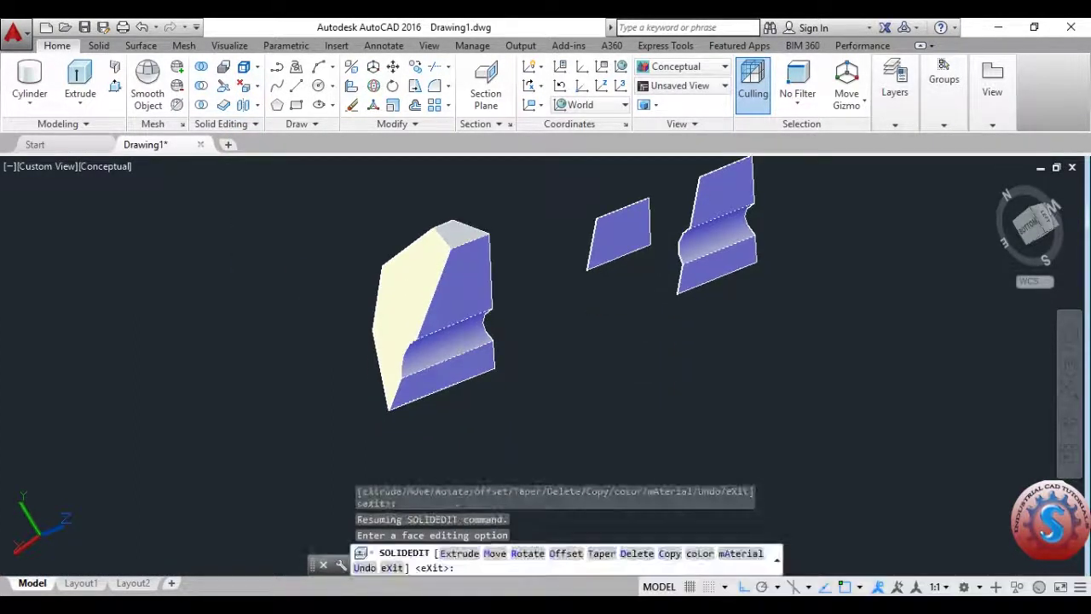
key("Escape")
key("Escape")
key("Escape")
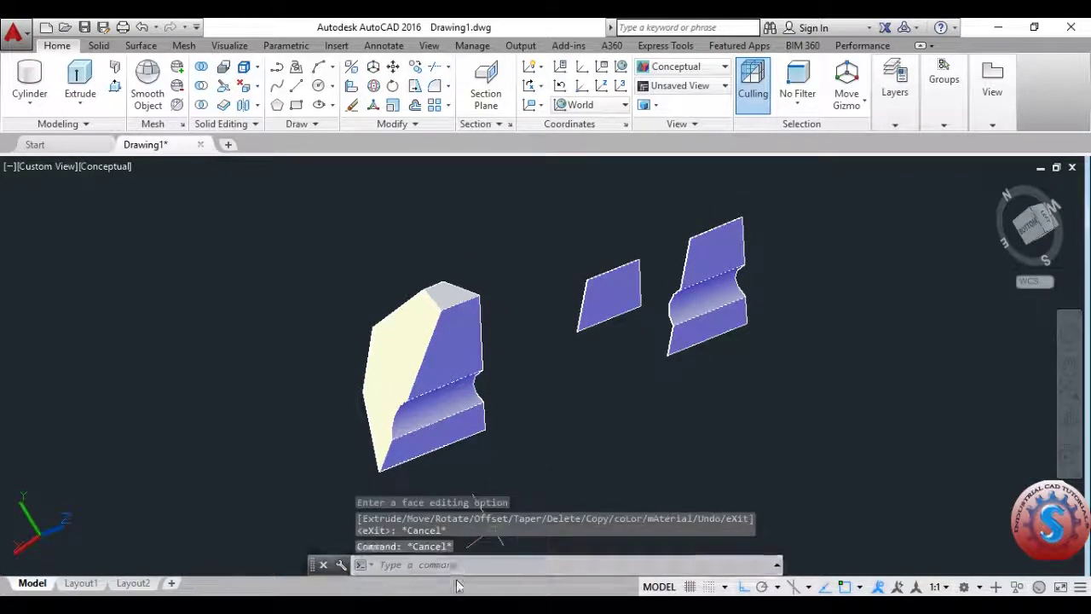
Step: Free-orbit the solids to see other sides, then open the Conceptual visual style list
type("3df")
key("Return")
left_click_drag(550, 212, 599, 520)
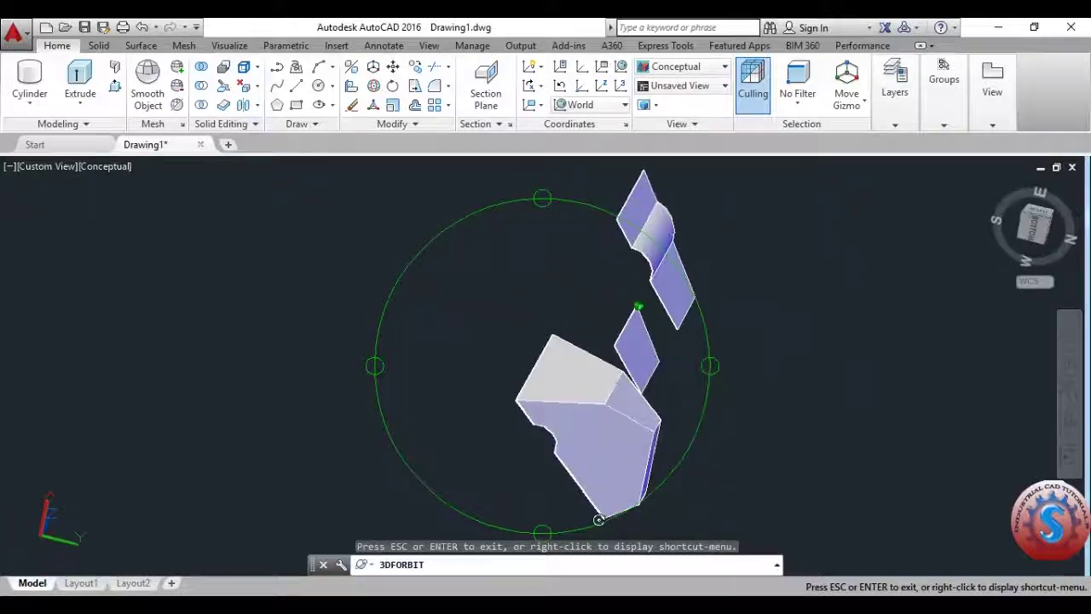
left_click_drag(666, 419, 670, 310)
key("Escape")
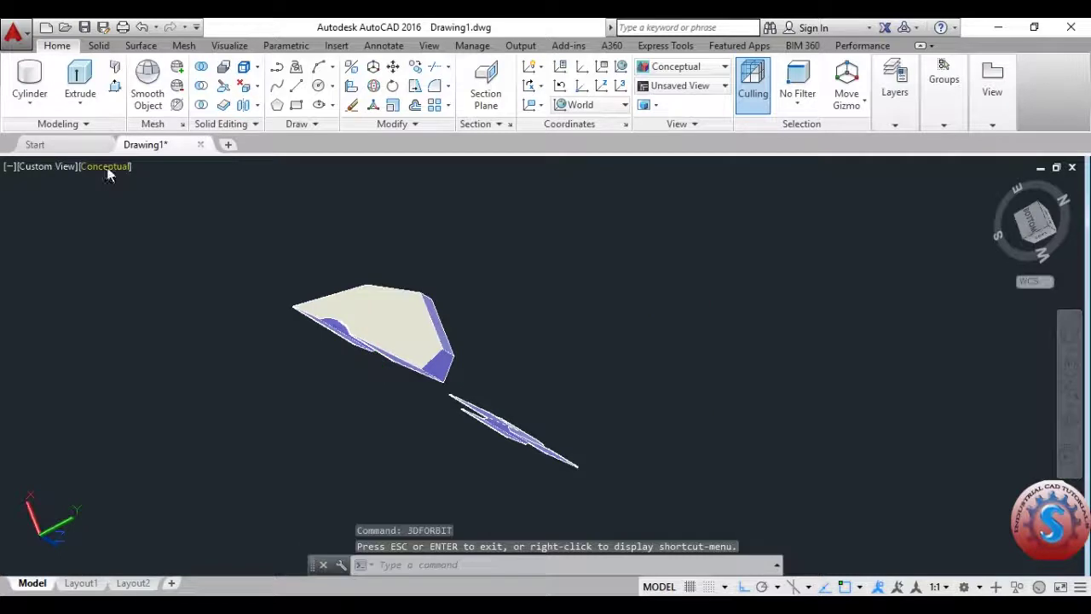
right_click(109, 169)
left_click(97, 176)
left_click(96, 171)
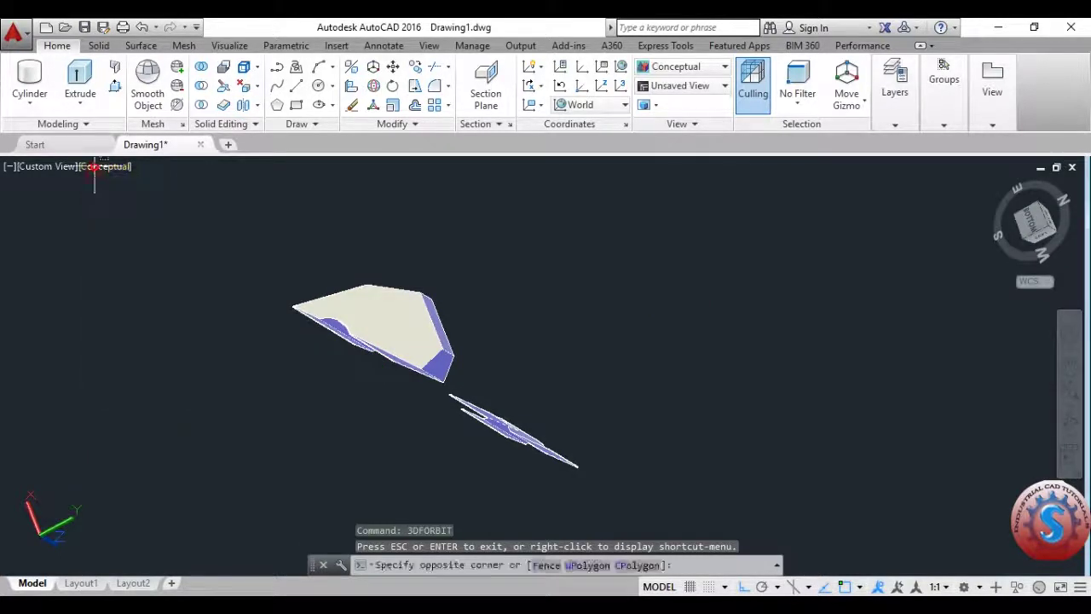
left_click(98, 166)
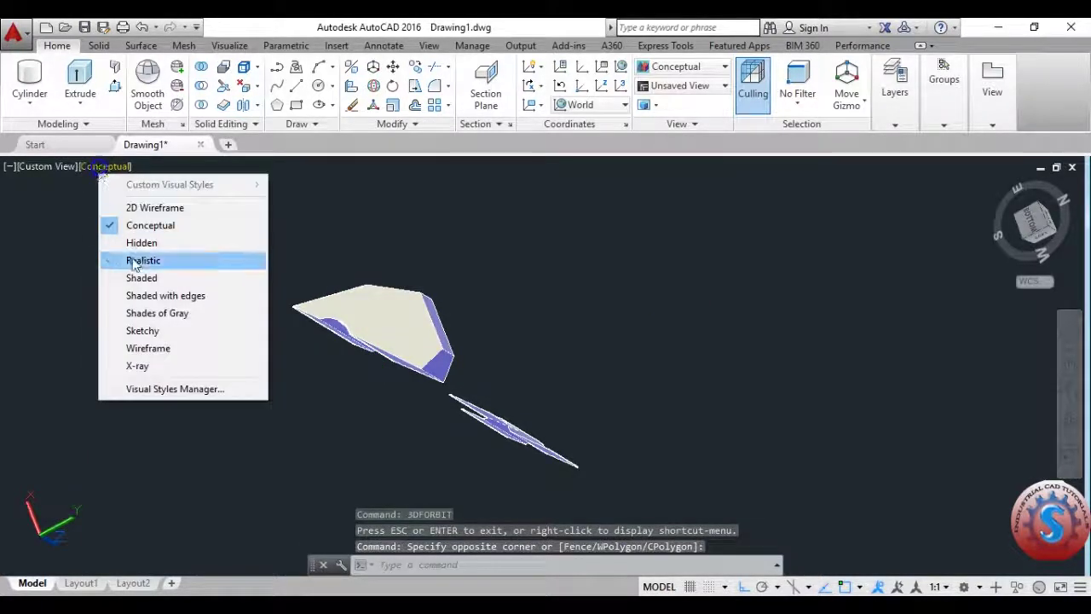
Step: Switch to SW Isometric, zoom out, and orbit to face the block's sloped side
left_click(45, 173)
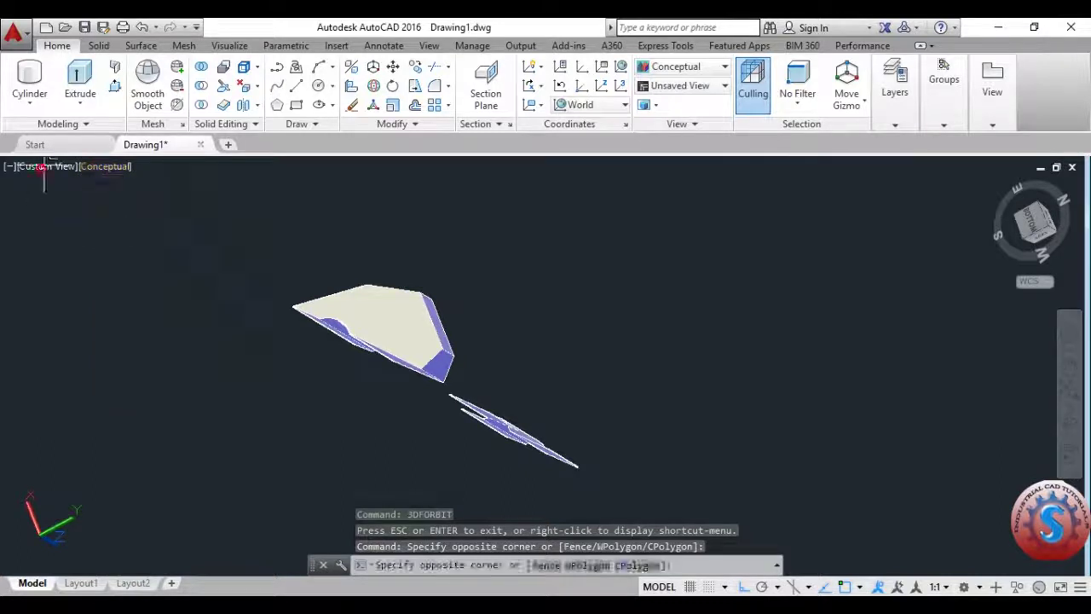
left_click(55, 170)
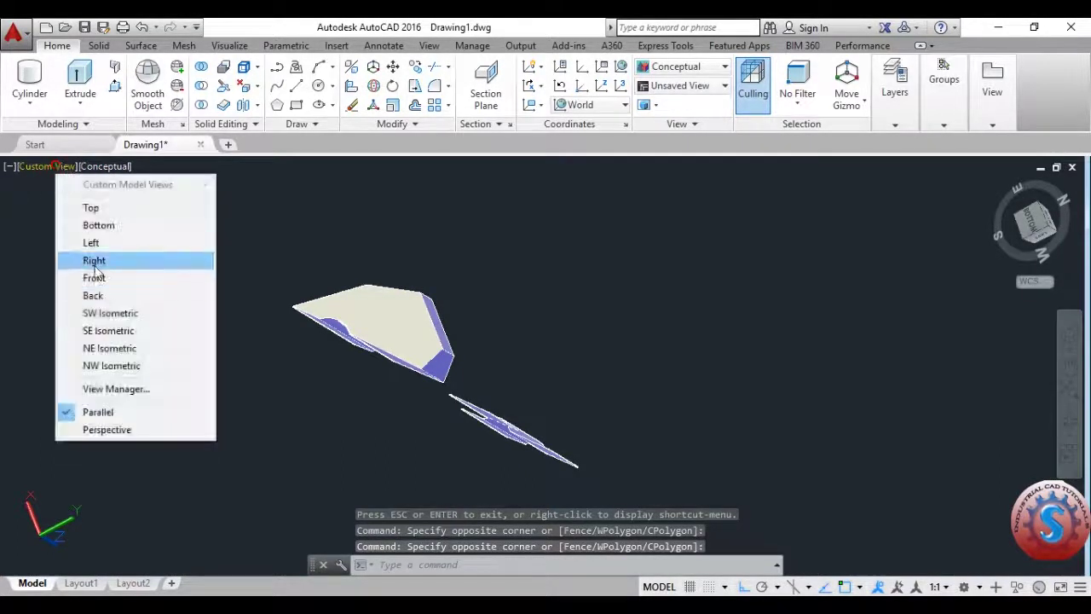
left_click(100, 312)
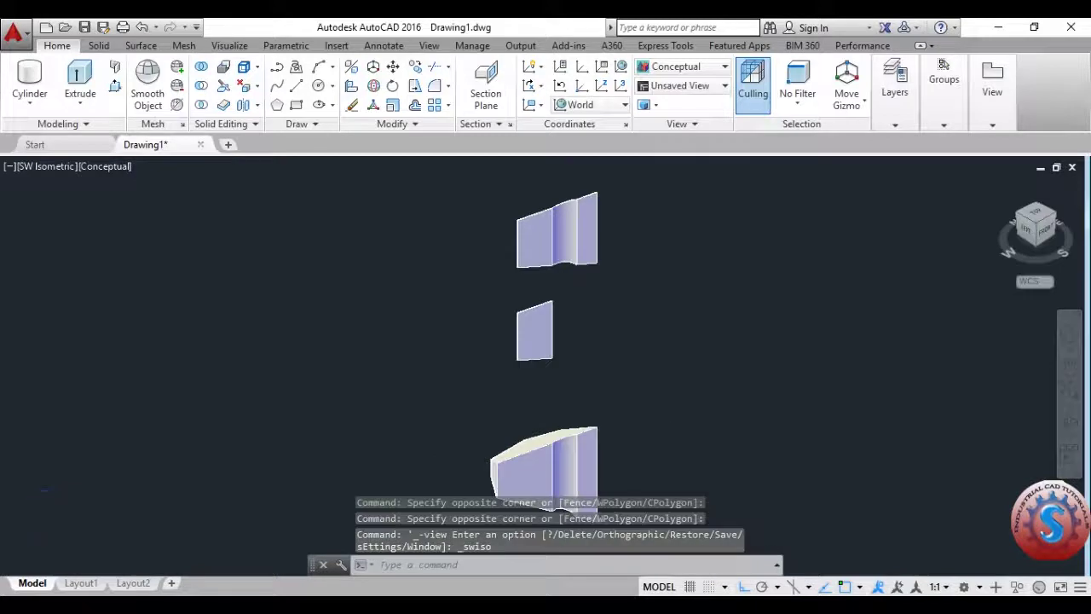
scroll(551, 426, "down", 3)
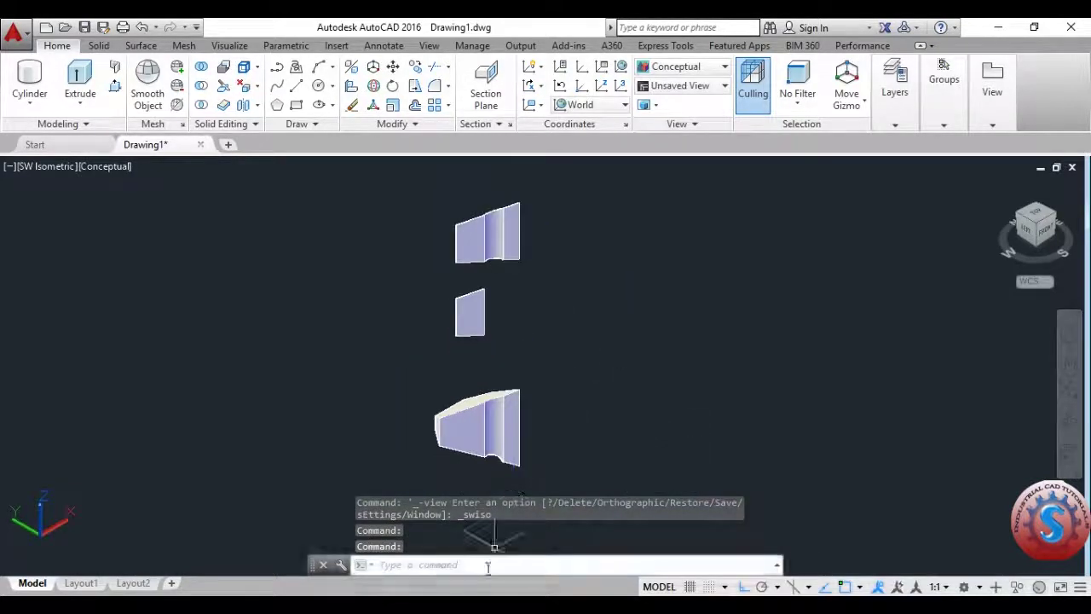
type("forbit")
key("Return")
left_click_drag(628, 321, 694, 305)
key("Escape")
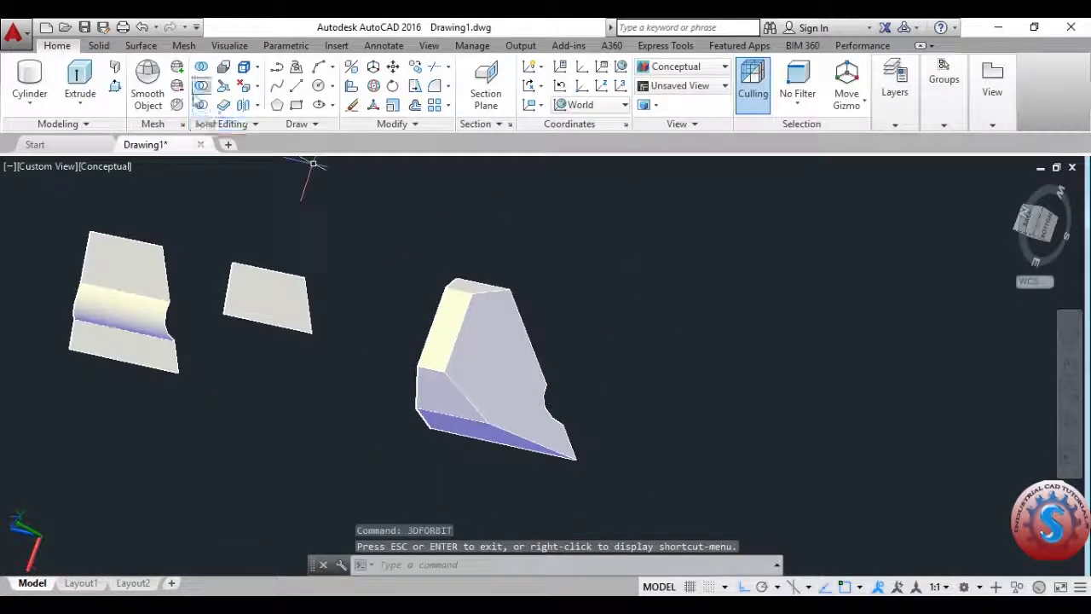
Step: Try rotating the large sloped face about a corner axis, then undo the rotation
left_click(256, 89)
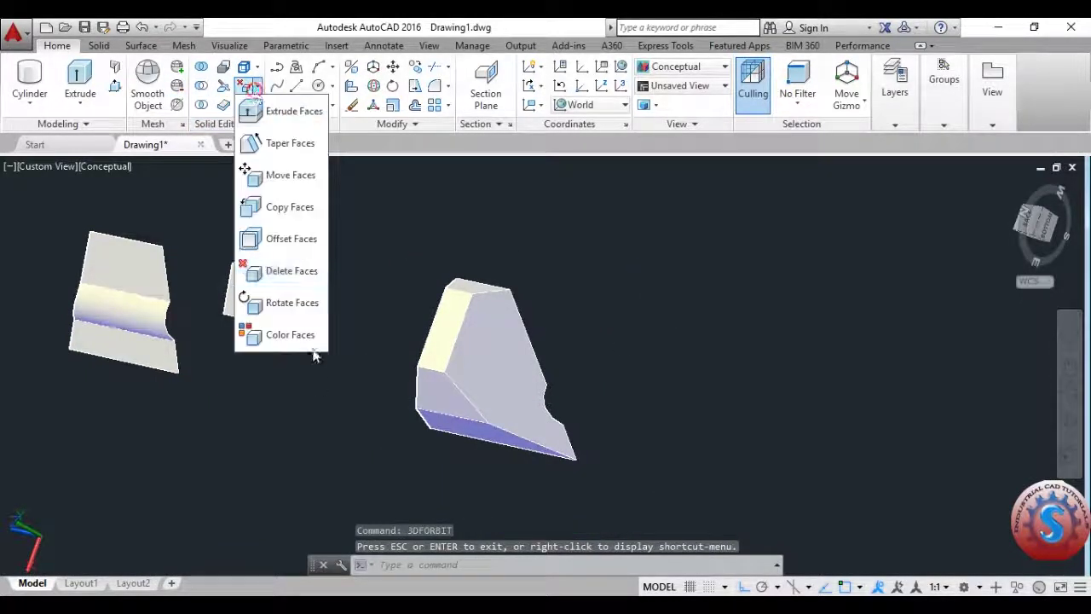
left_click(285, 270)
left_click(463, 350)
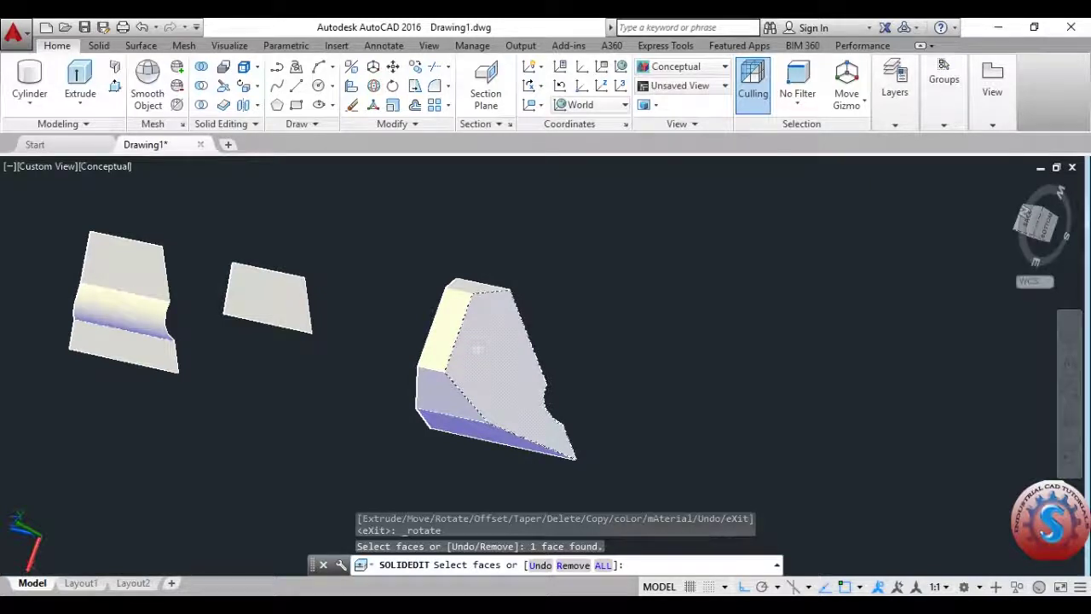
key("Return")
left_click(576, 459)
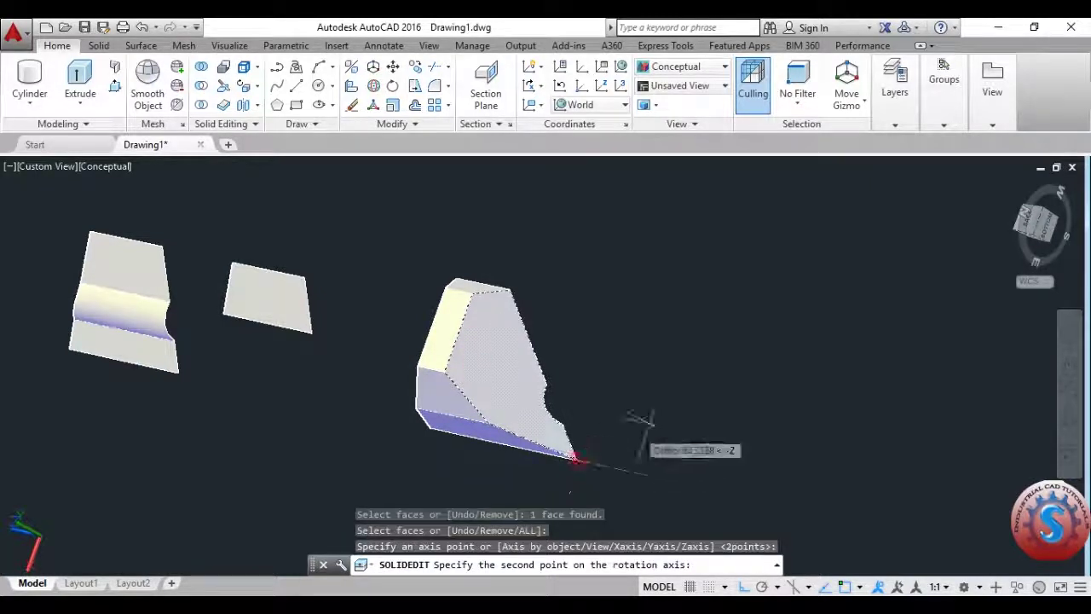
left_click(662, 383)
left_click(670, 338)
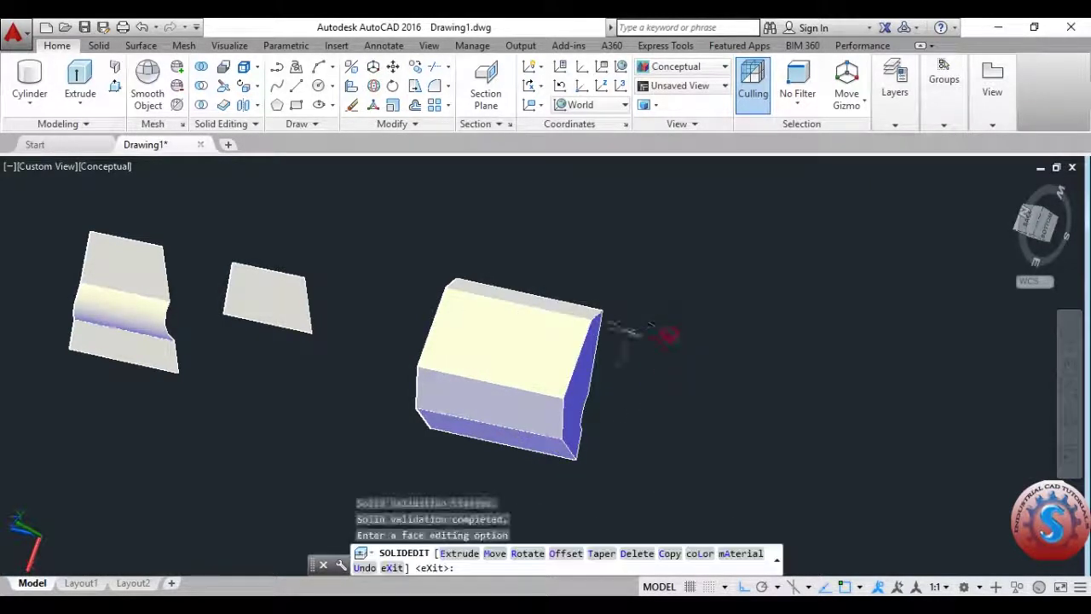
key("ctrl+z")
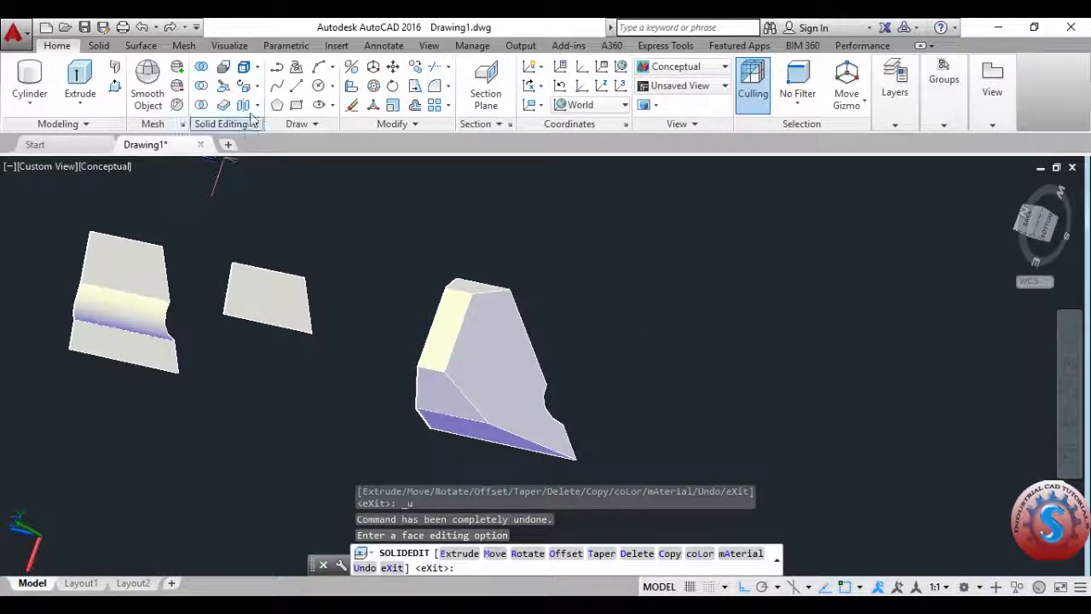
key("ctrl+y")
key("Escape")
key("Escape")
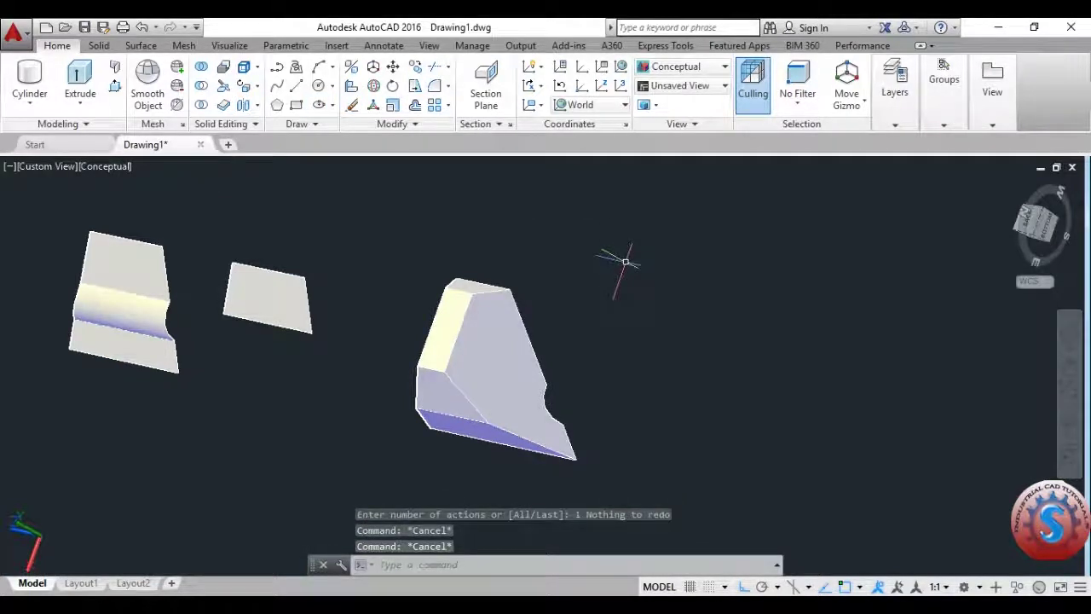
key("ctrl+y")
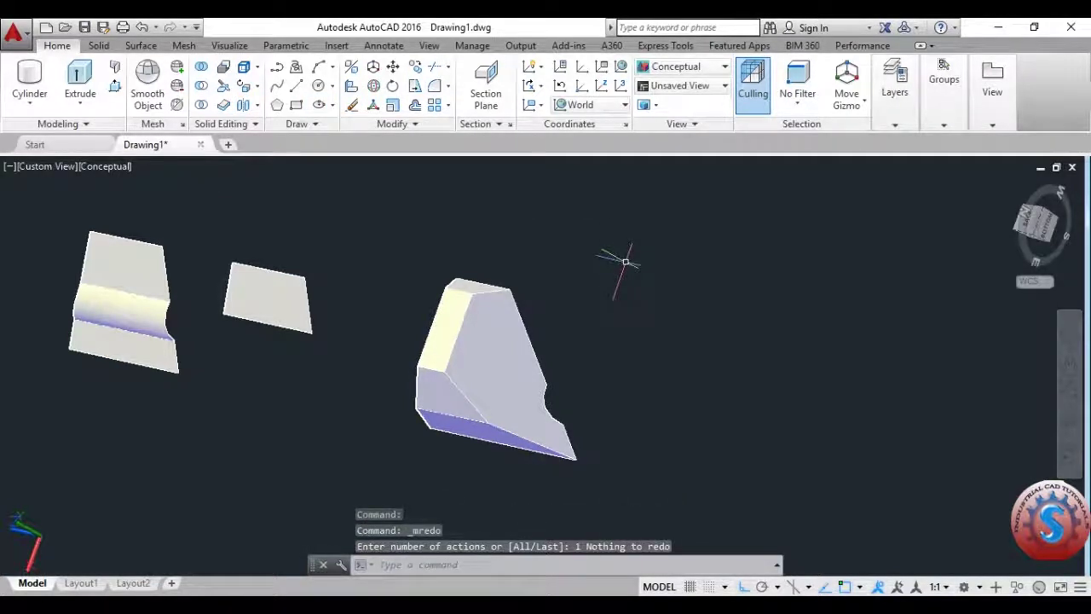
key("Escape")
key("Escape")
Step: Rotate the right solid's sloped face about its bottom edge so the block becomes square-sided
left_click(260, 92)
left_click(277, 298)
left_click(531, 408)
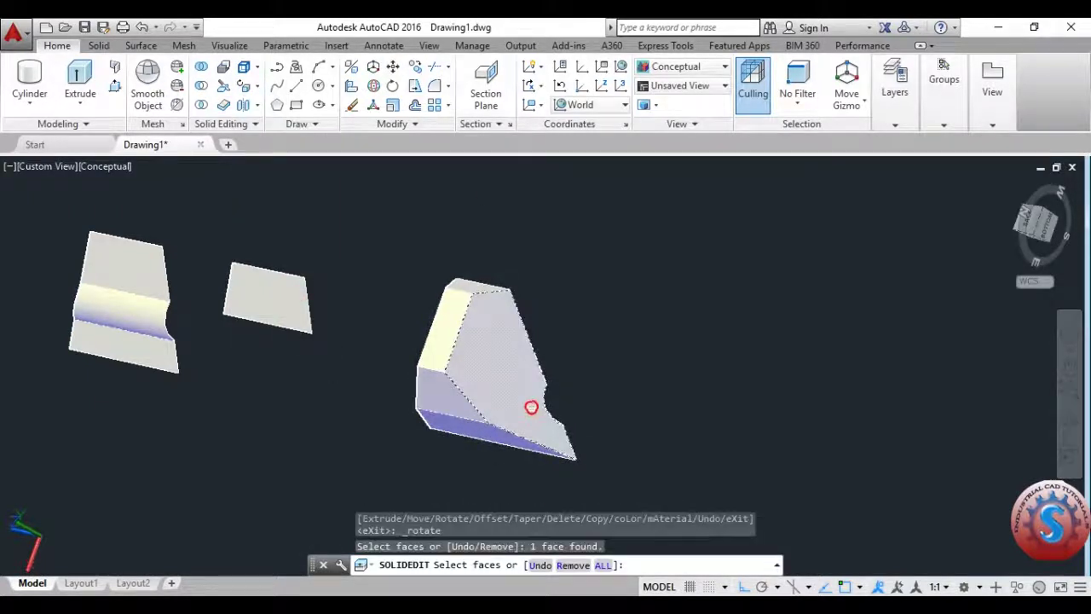
key("Return")
left_click(575, 459)
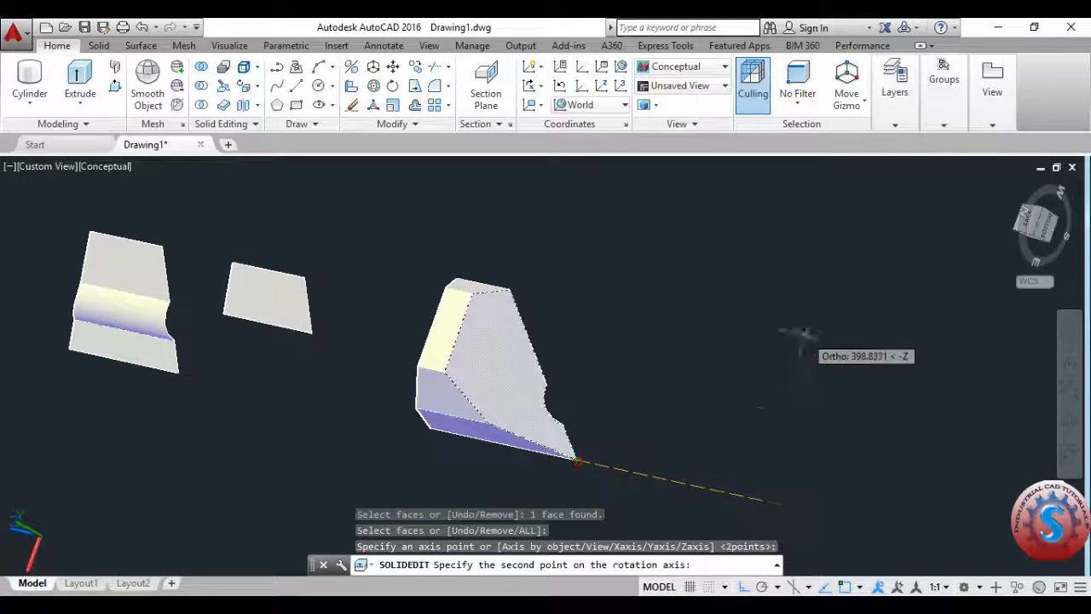
left_click(778, 419)
left_click(804, 311)
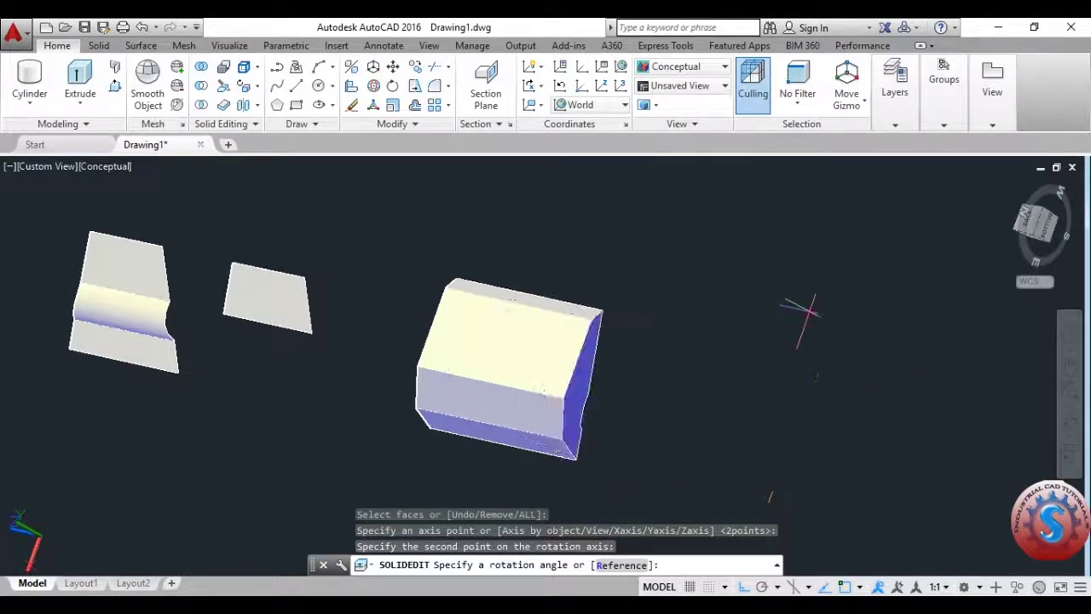
scroll(513, 315, "down", 2)
key("Escape")
key("Escape")
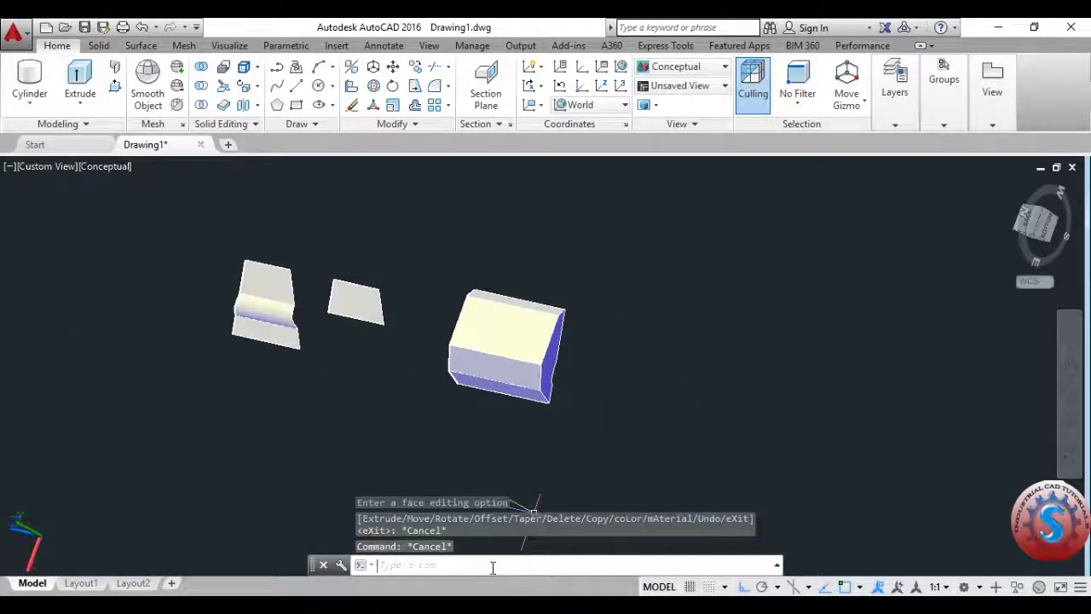
Step: Orbit to the solid's far side and colour its top and curved fillet faces green (index 70)
type("orbit")
key("Return")
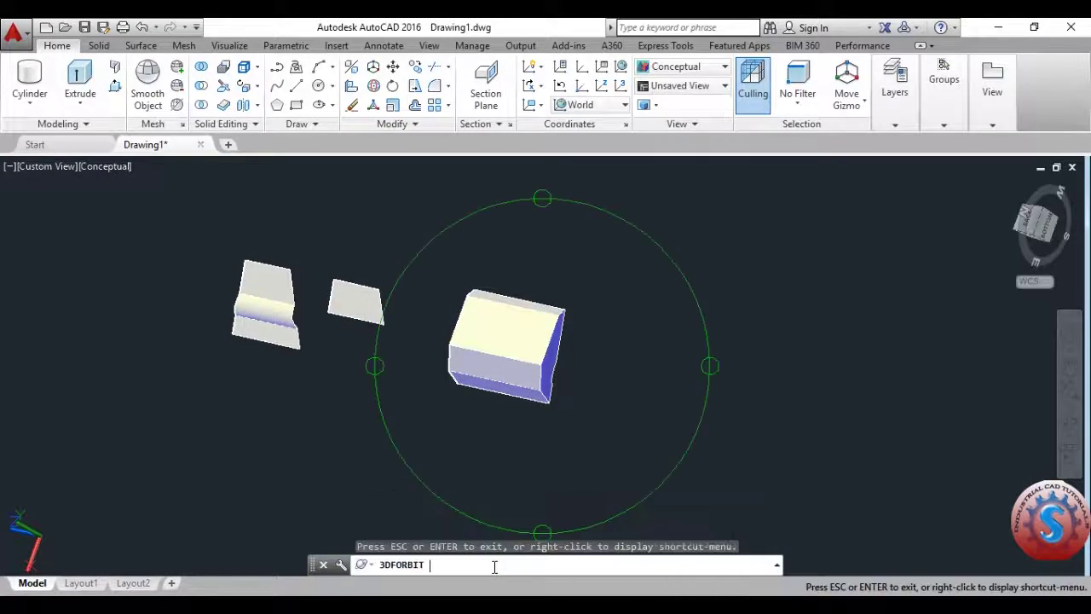
left_click_drag(611, 339, 409, 394)
key("Escape")
key("Escape")
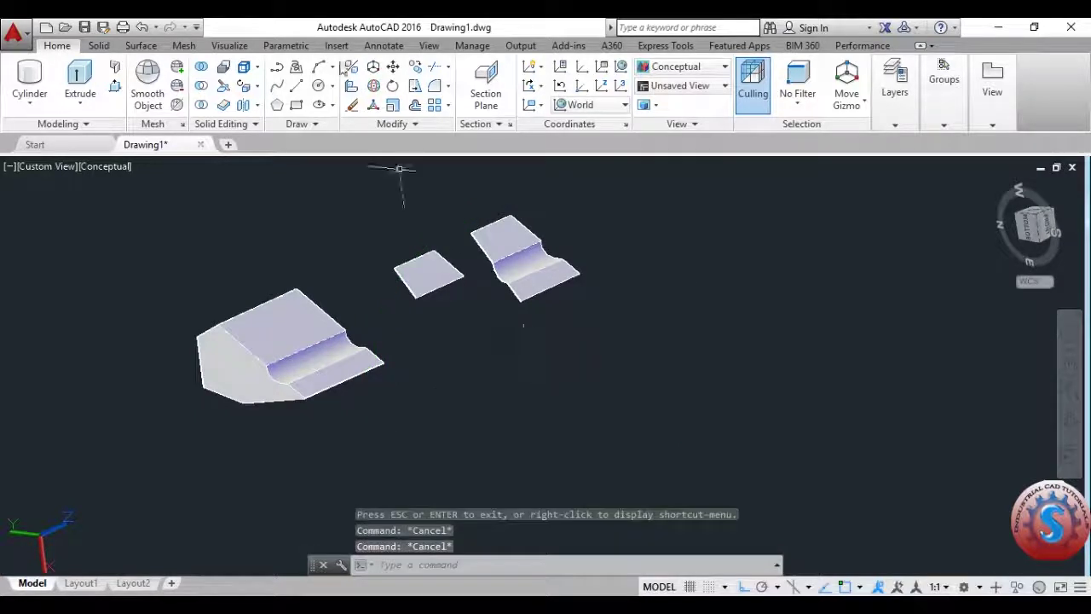
left_click(256, 88)
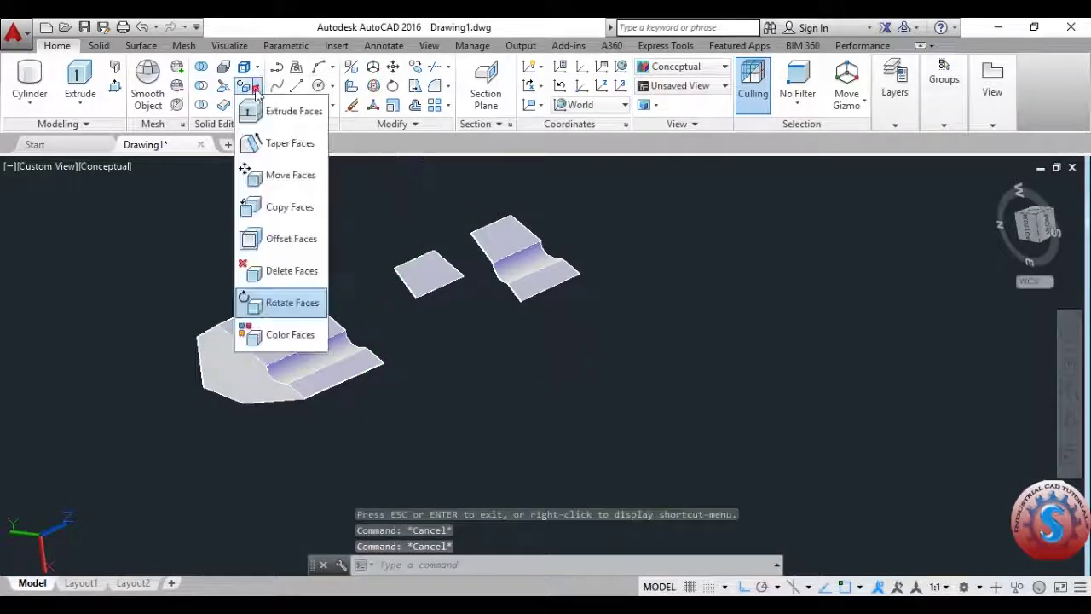
left_click(290, 335)
left_click(292, 336)
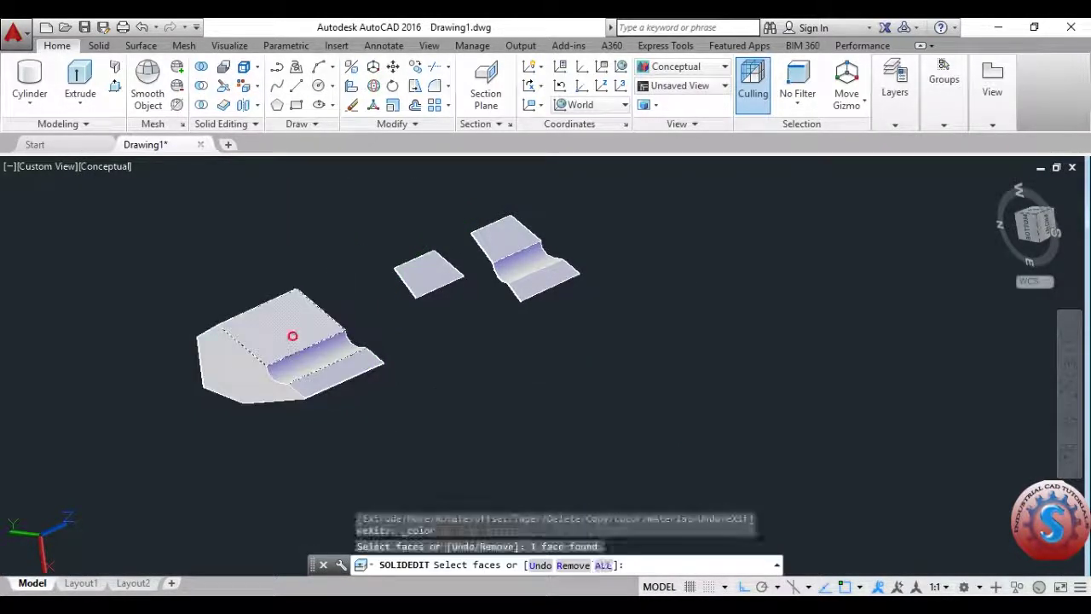
left_click(322, 381)
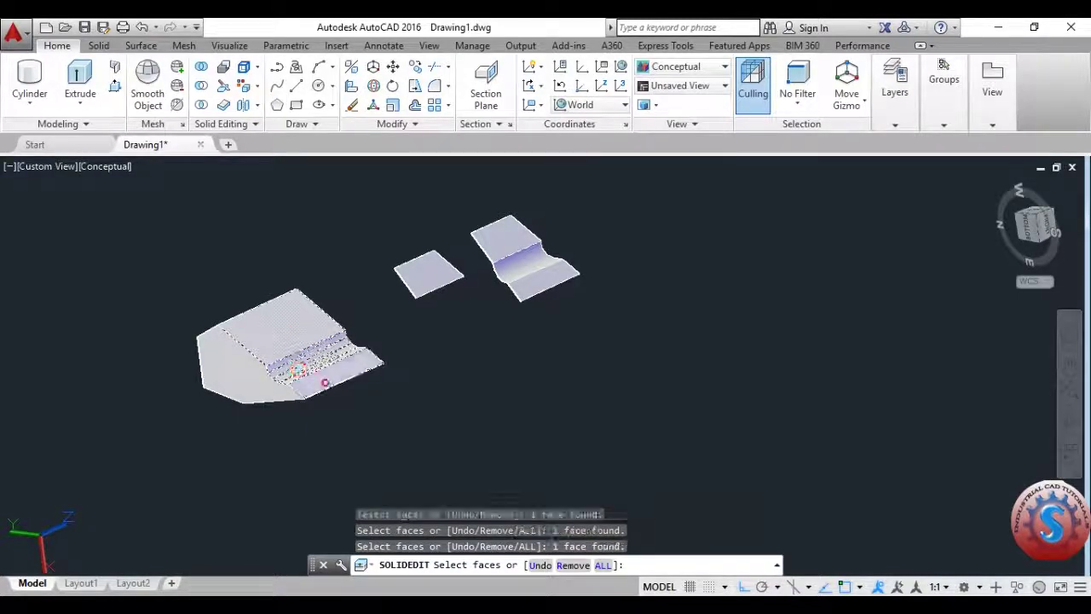
key("Return")
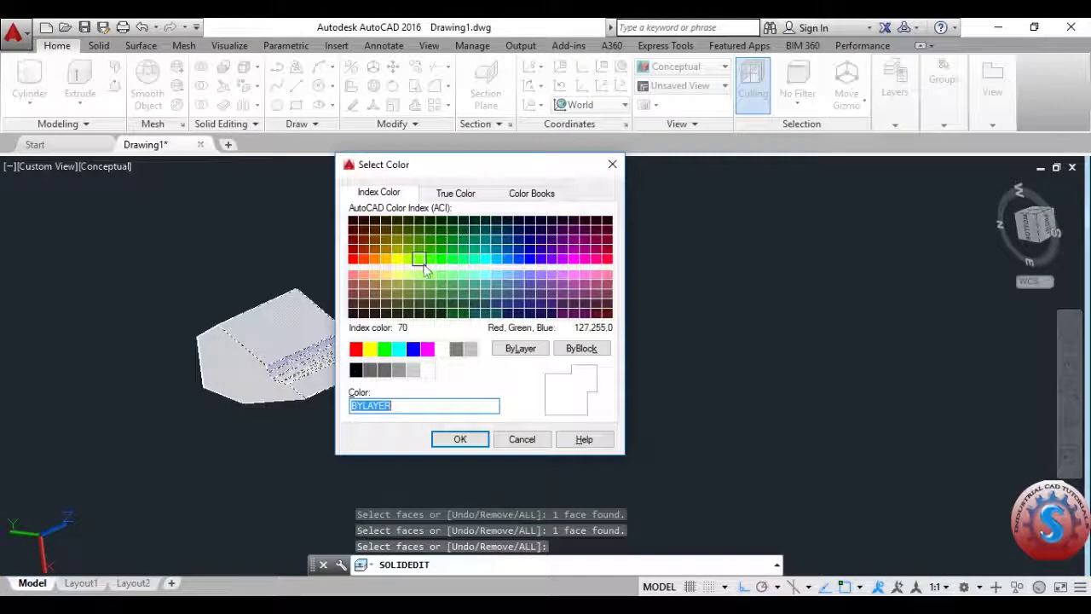
left_click(461, 439)
middle_click_drag(434, 384, 556, 358)
scroll(492, 389, "down", 2)
scroll(490, 441, "up", 3)
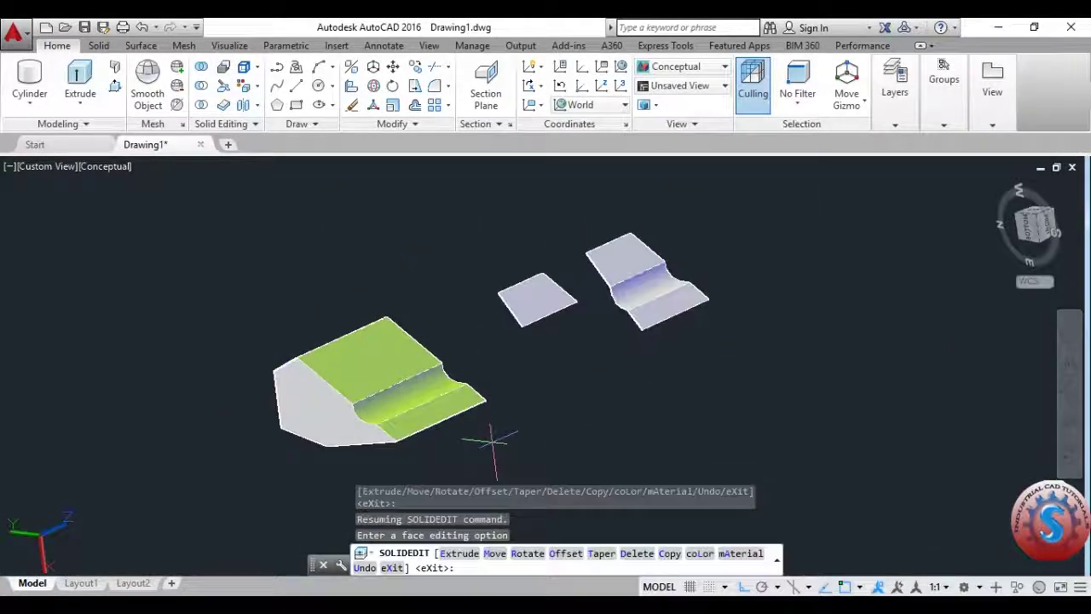
Step: Give the large solid's side face index colour 157
left_click(256, 88)
left_click(282, 331)
left_click(320, 412)
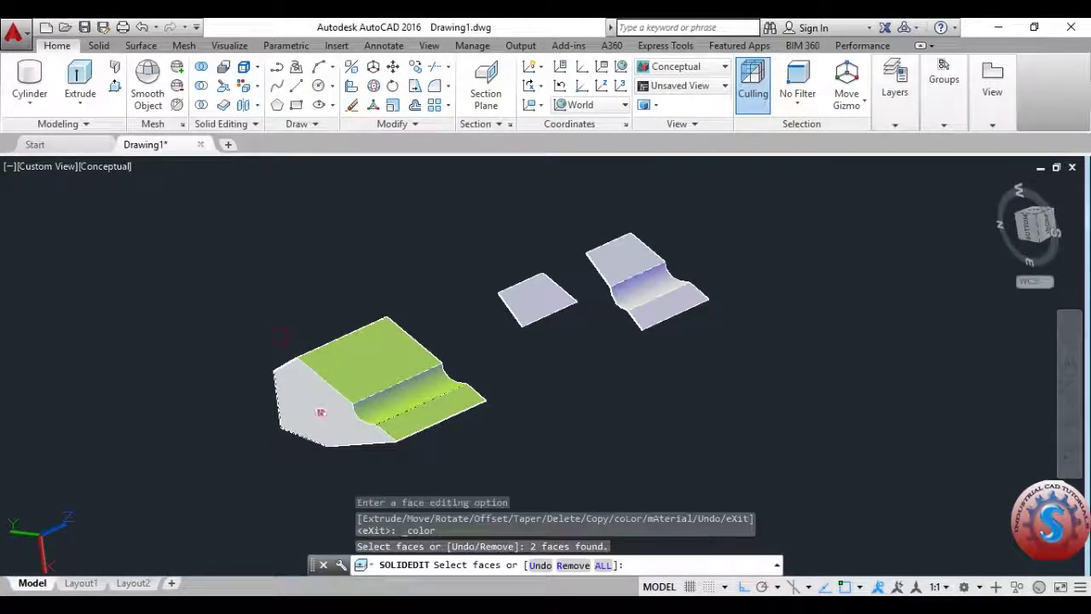
key("Return")
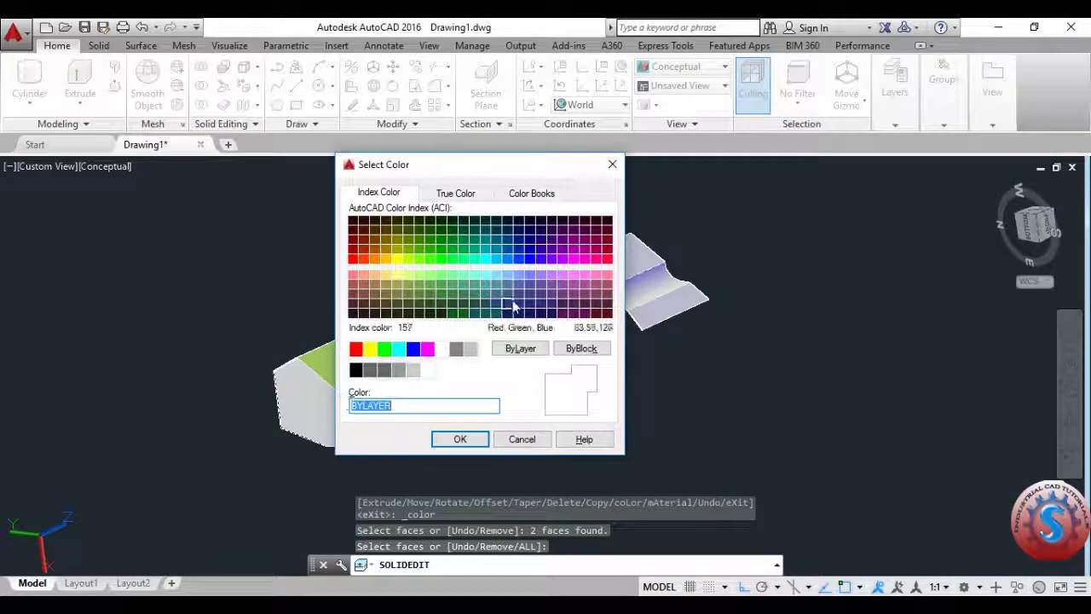
left_click(509, 303)
left_click(460, 439)
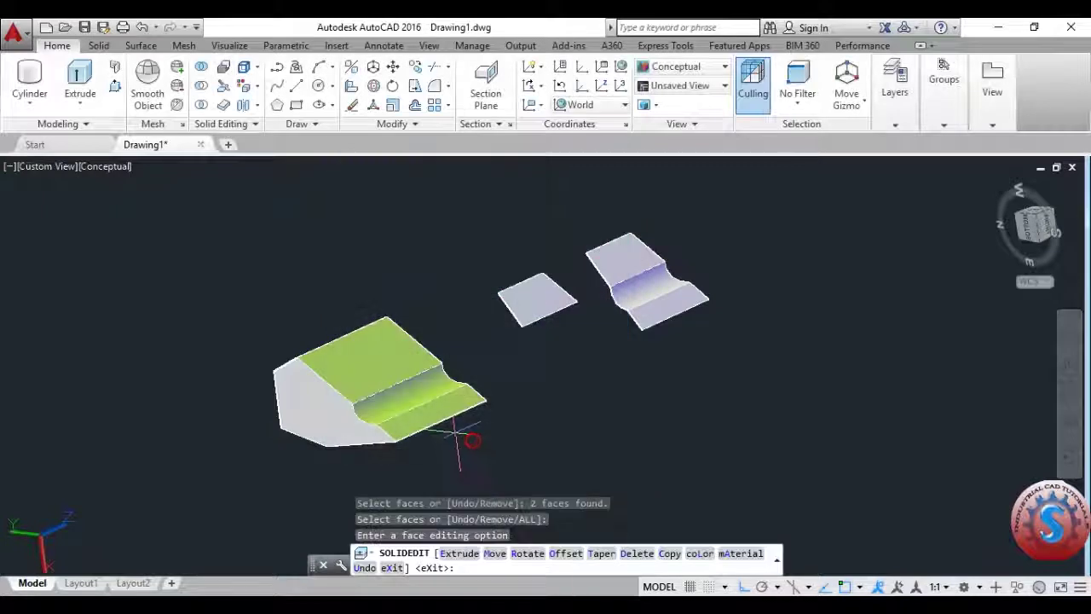
middle_click_drag(304, 384, 283, 346)
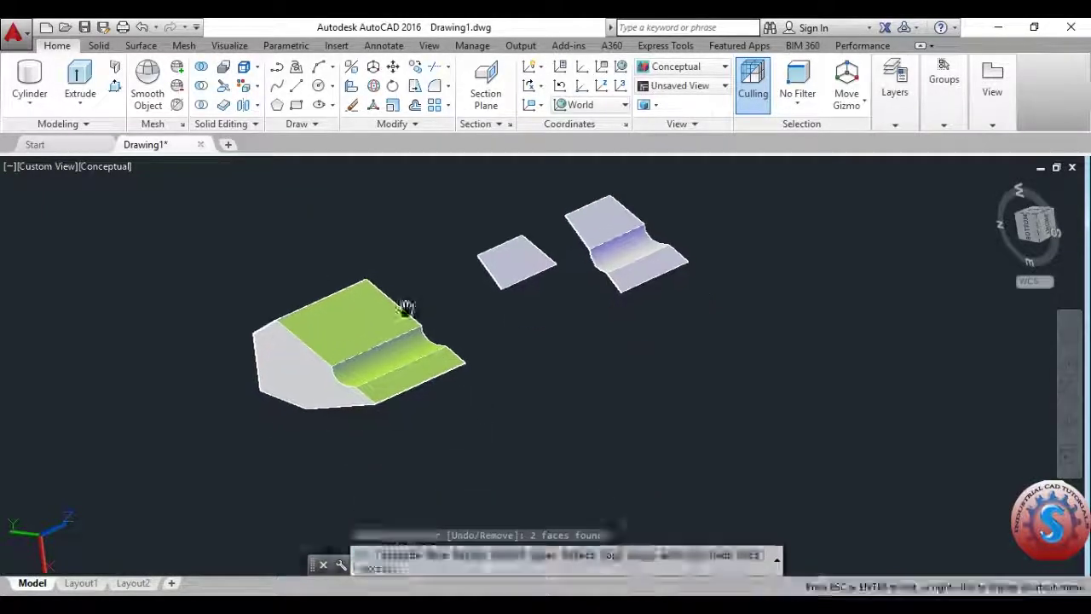
Step: Exit face editing and orbit the view with 3DFORBIT to face the solids' front
key("Escape")
type("3dforbit")
key("Return")
left_click_drag(525, 287, 497, 381)
left_click_drag(671, 317, 697, 364)
key("Escape")
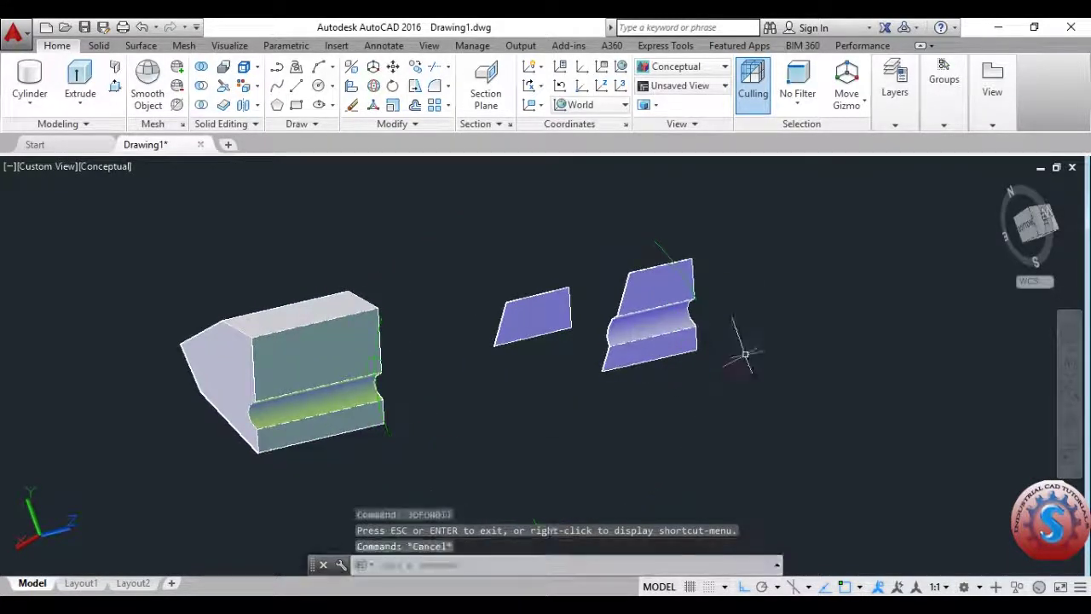
key("Escape")
Step: Move the four right-hand pieces in beside the large green-faced solid
type("m")
key("Return")
left_click(731, 386)
left_click(590, 302)
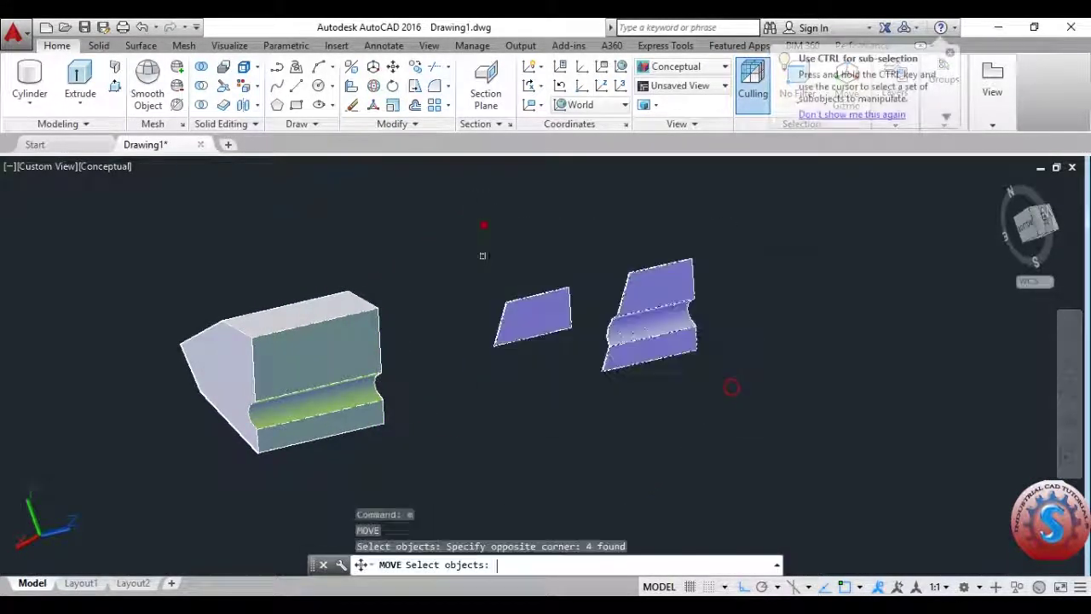
key("Return")
left_click(489, 329)
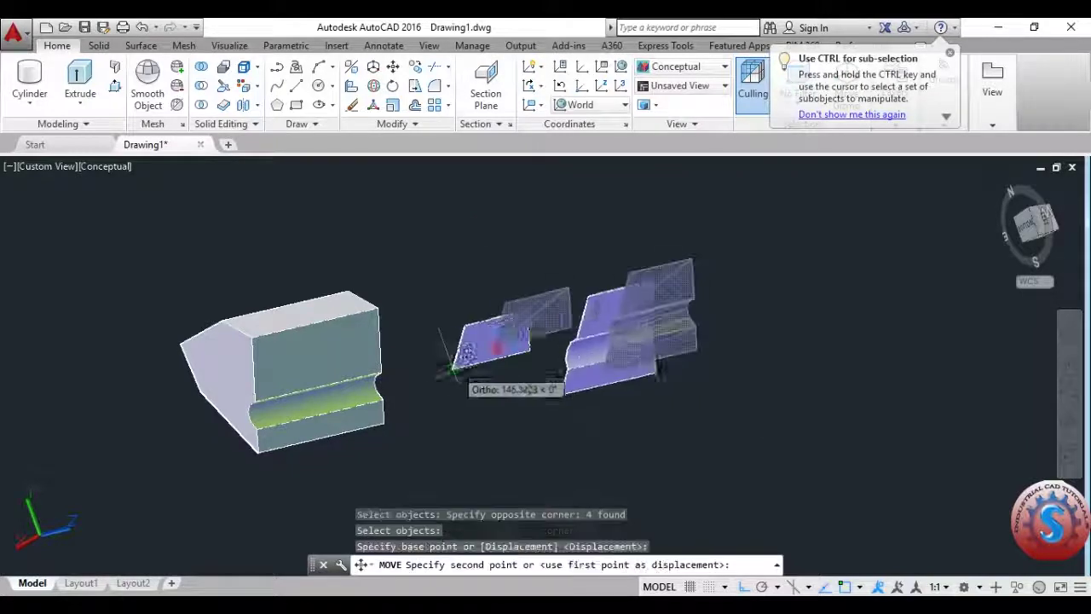
left_click(406, 376)
key("Escape")
key("Escape")
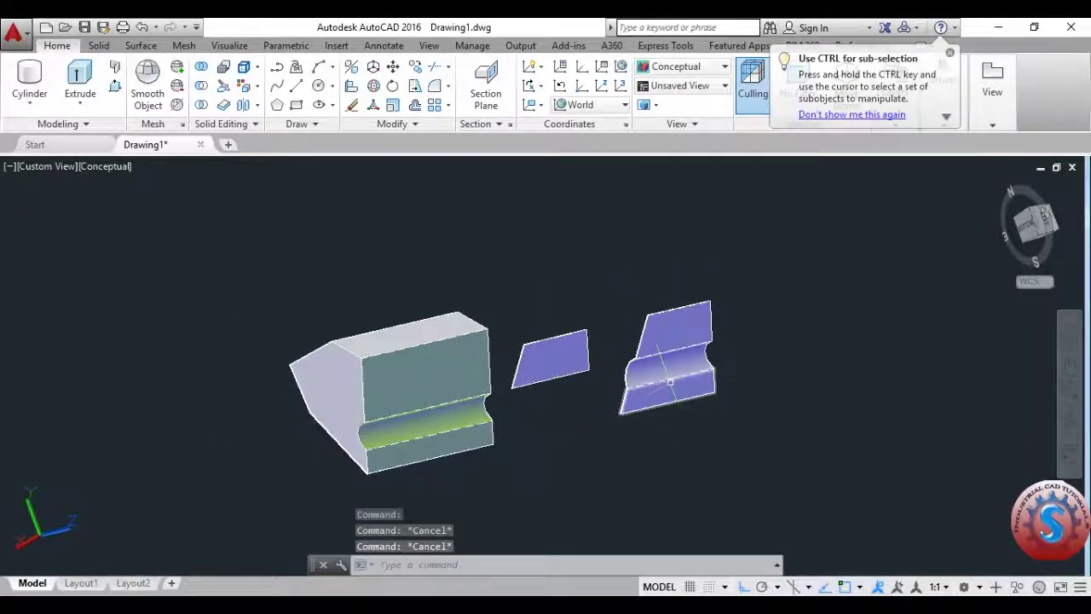
scroll(558, 352, "up", 2)
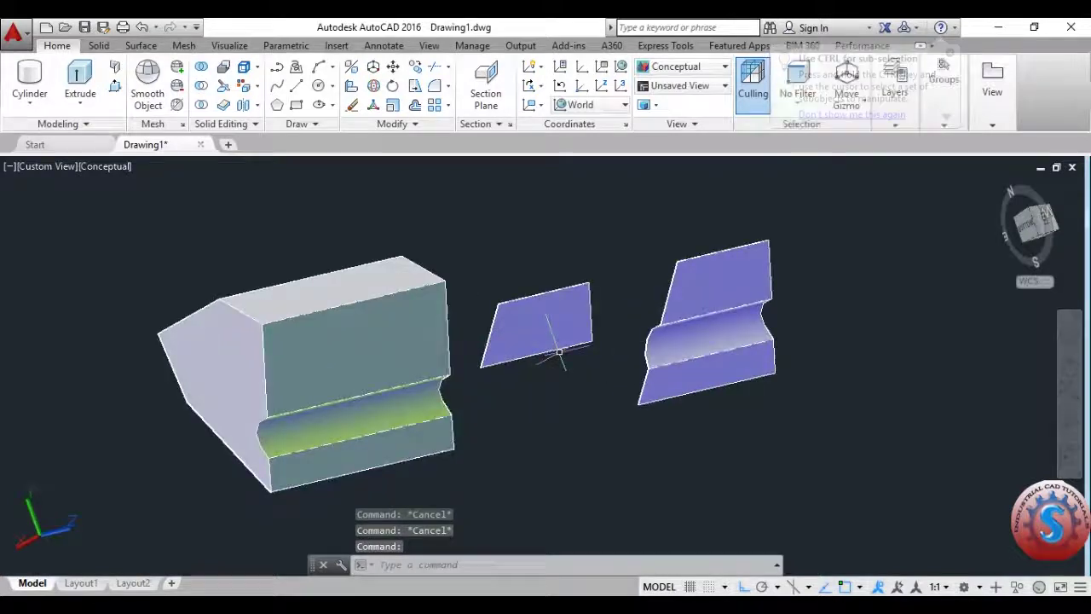
scroll(558, 351, "down", 3)
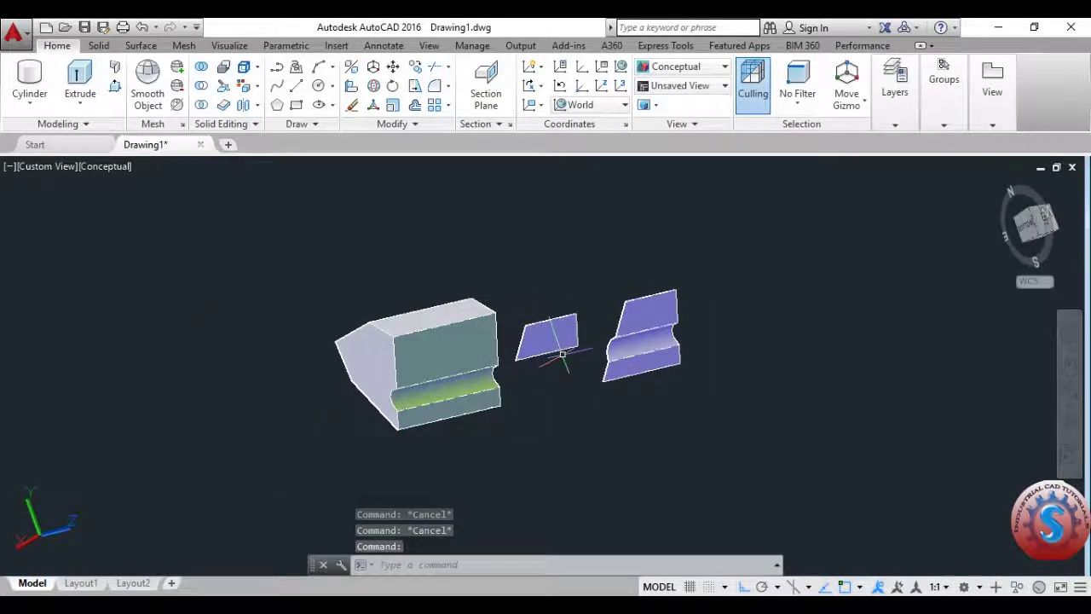
Step: Orbit around the green-faced tapered solid and the panel and strip copies beside it
type("3dforbit")
key("Return")
left_click_drag(576, 260, 535, 283)
left_click_drag(679, 395, 681, 346)
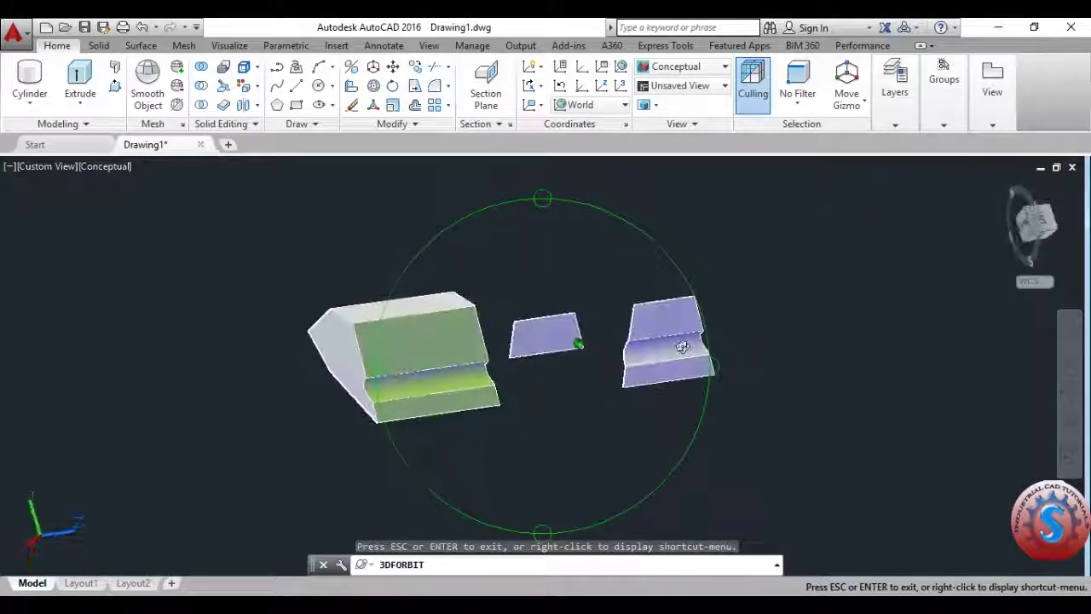
left_click_drag(641, 421, 691, 411)
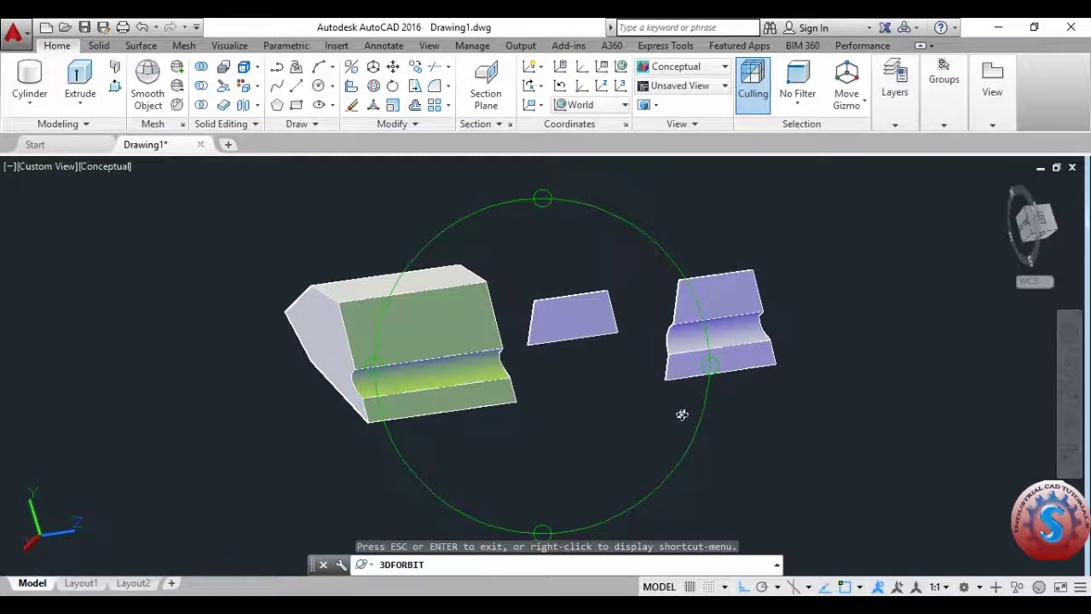
key("Escape")
middle_click_drag(577, 416, 568, 421, "shift")
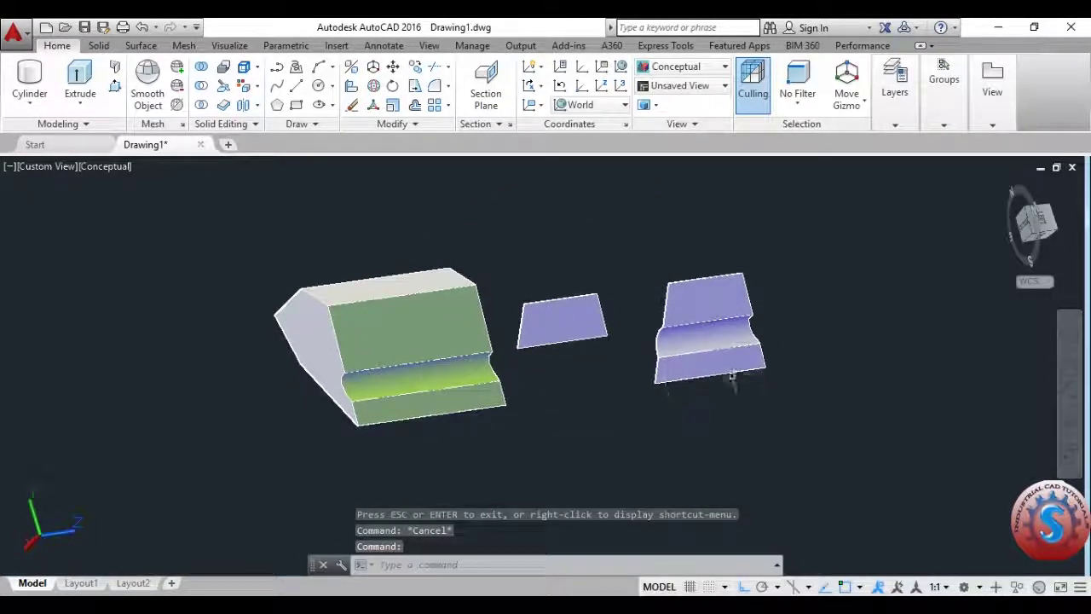